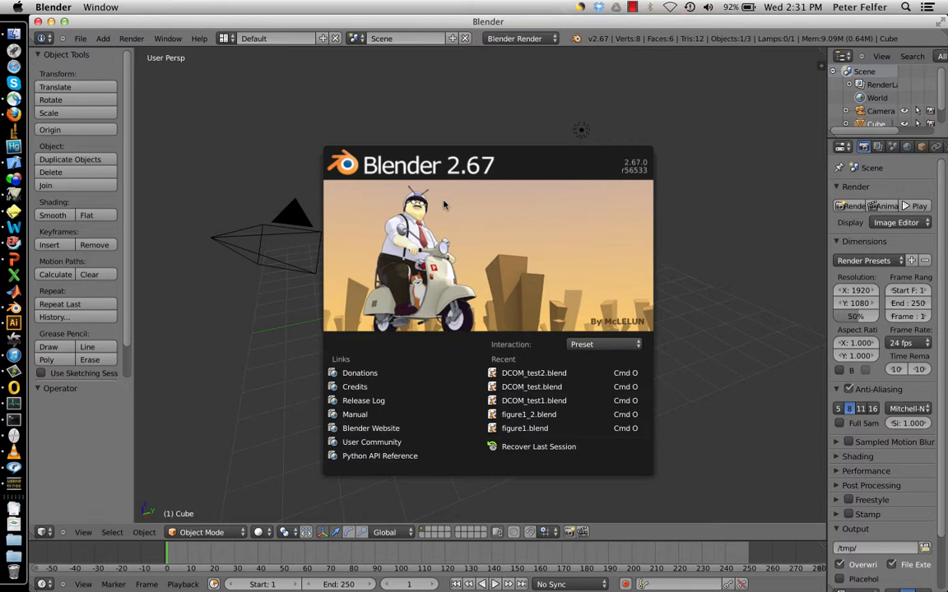
Dismiss the splash screen and start the Screencast Keys display in the 3D view
click(444, 205)
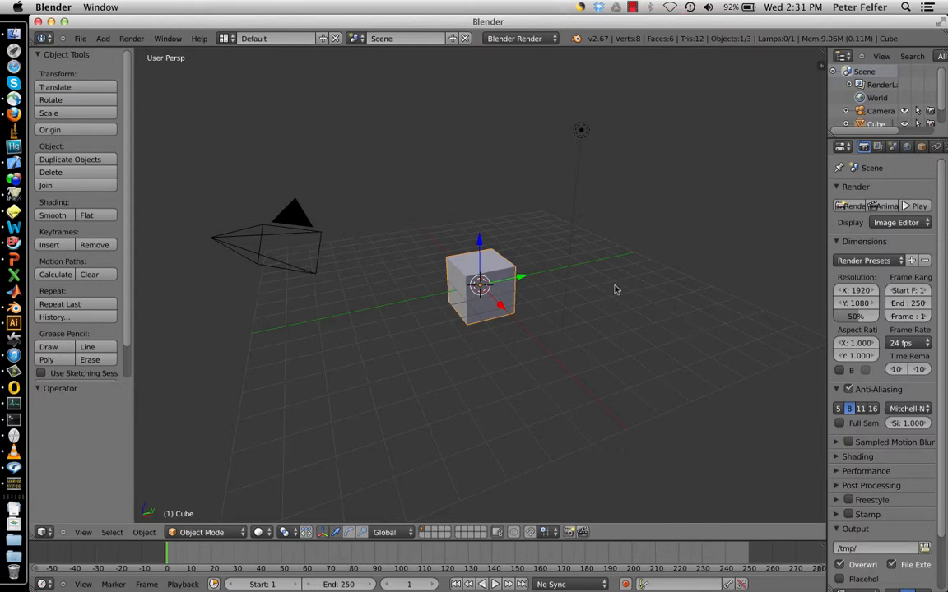
key(n)
scroll(743, 447, down, 10)
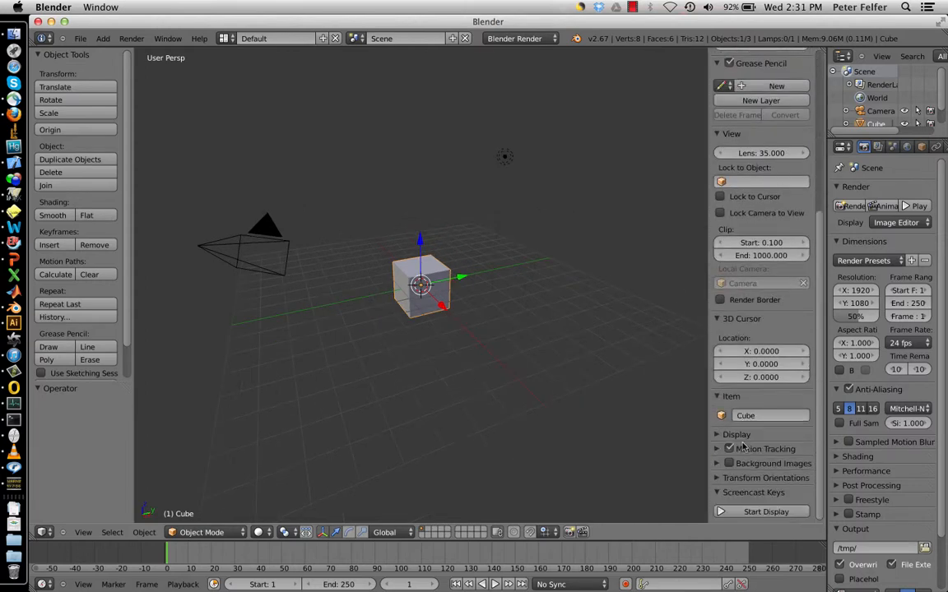
click(766, 512)
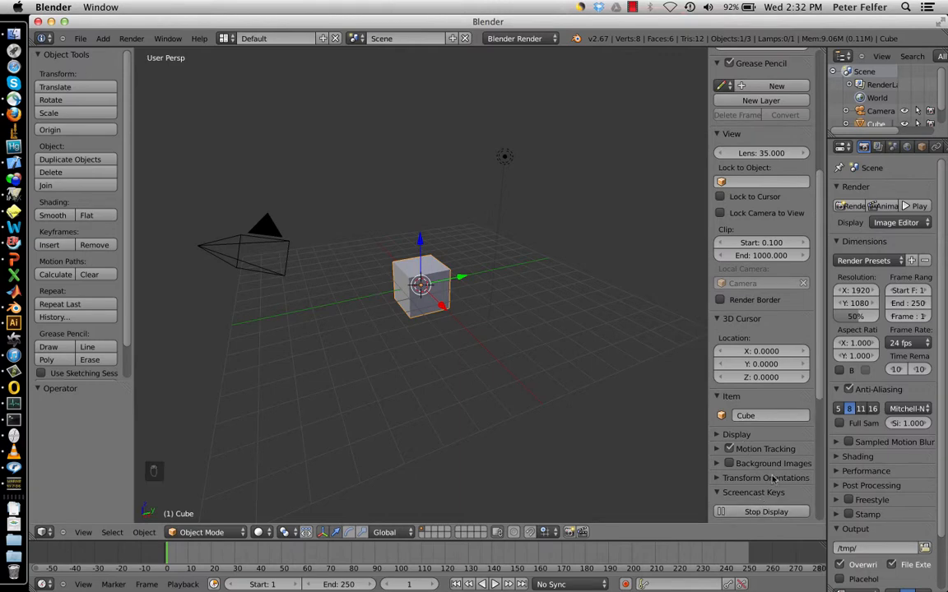
Set the Screencast Keys text size and mouse size both to 100 and hide the 3D view's properties region
scroll(773, 480, down, 5)
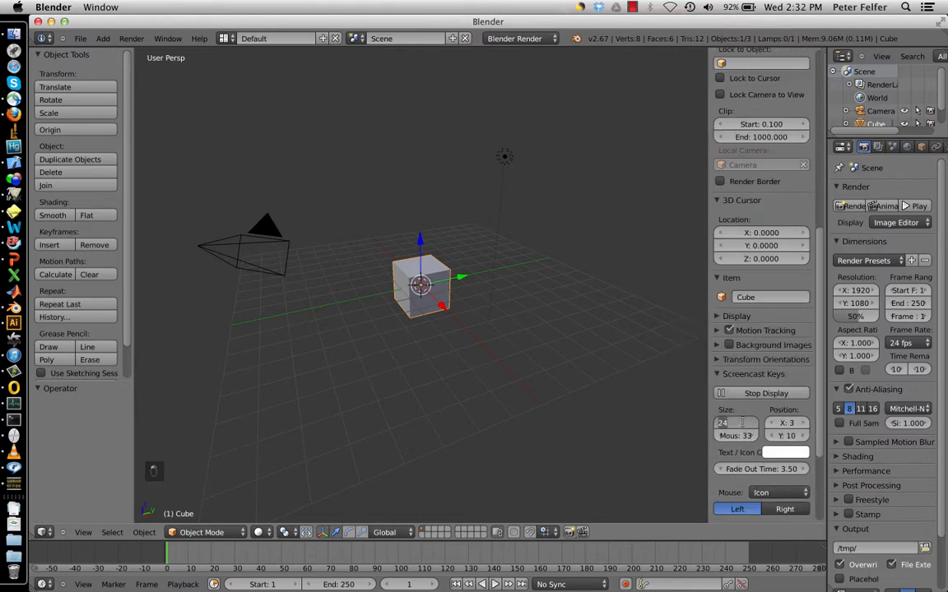
text(100)
key(Return)
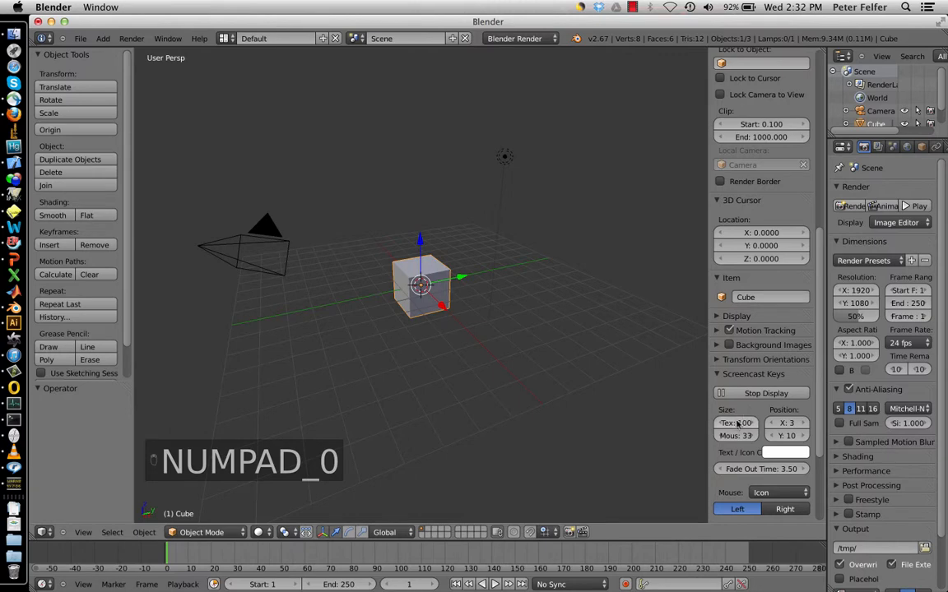
click(739, 436)
text(100)
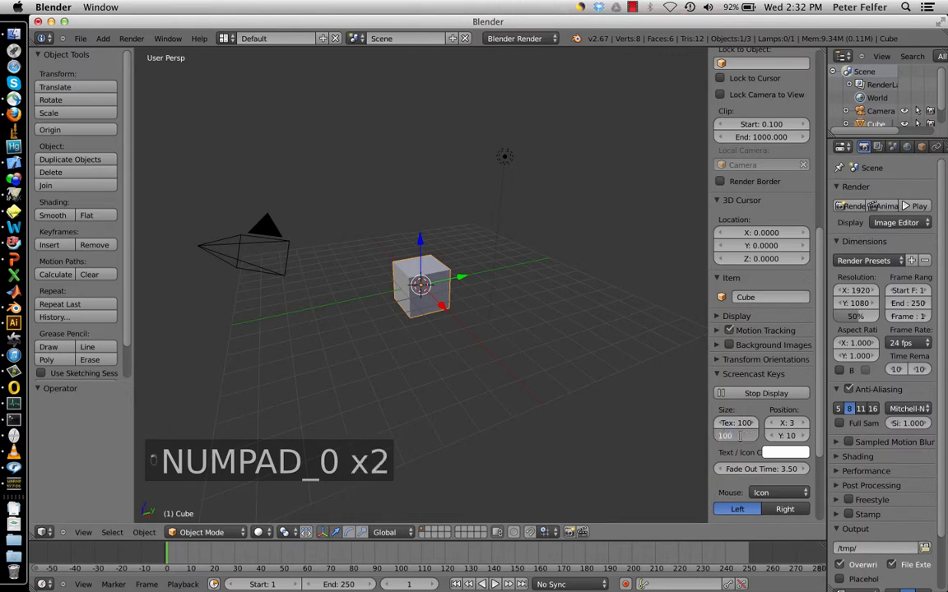
key(Return)
key(n)
key(n)
key(n)
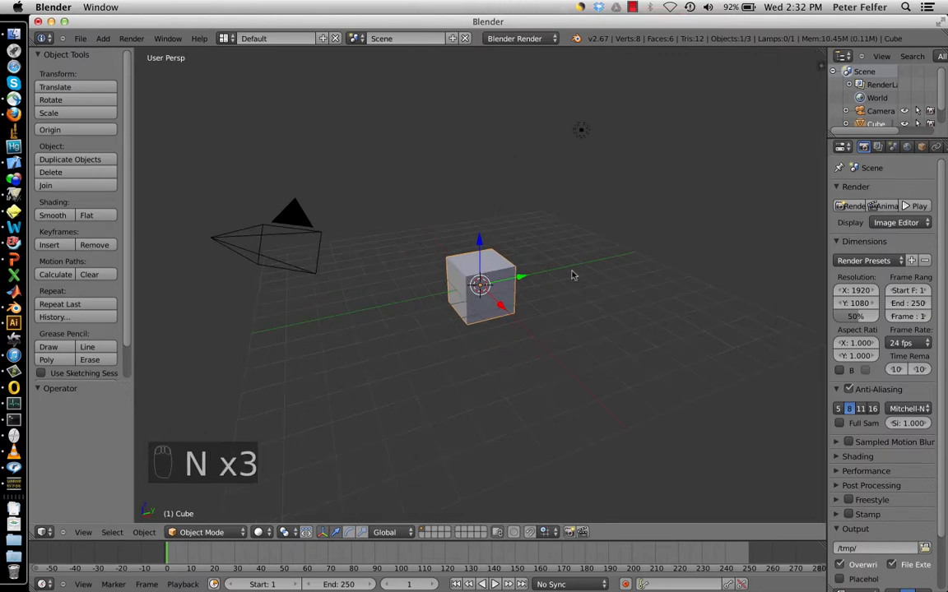
Delete every default object from the scene, including the cube, camera and lamp
key(a)
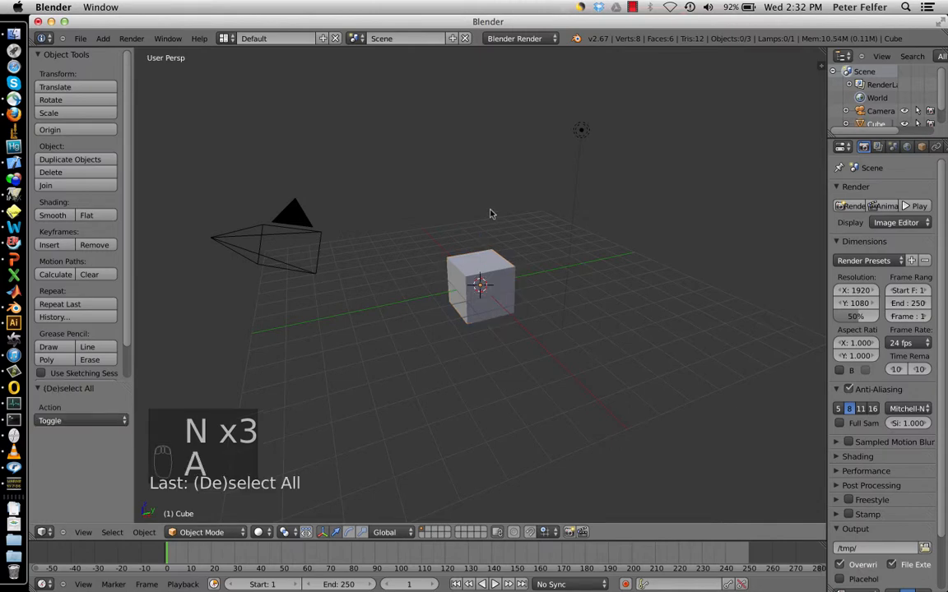
key(a)
key(x)
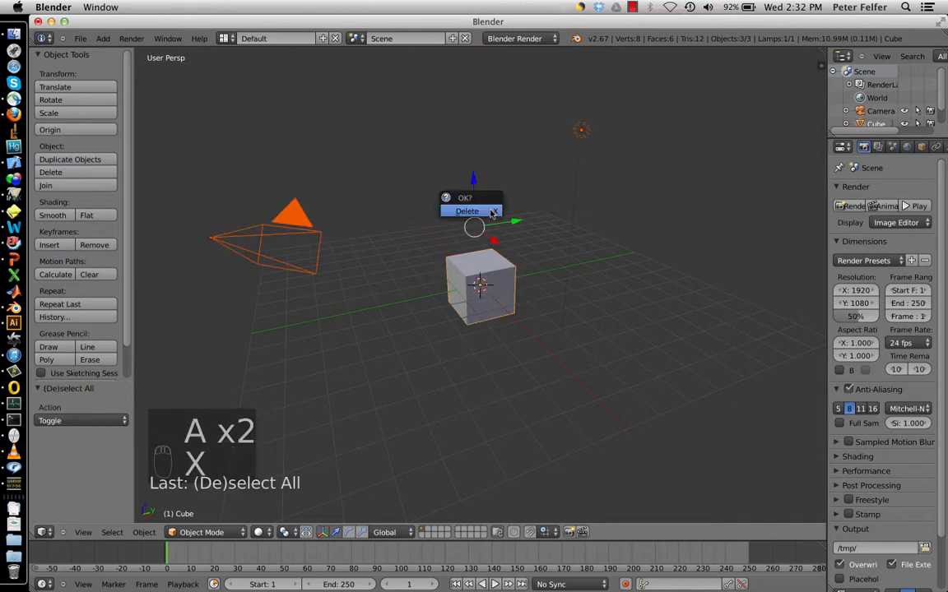
click(490, 211)
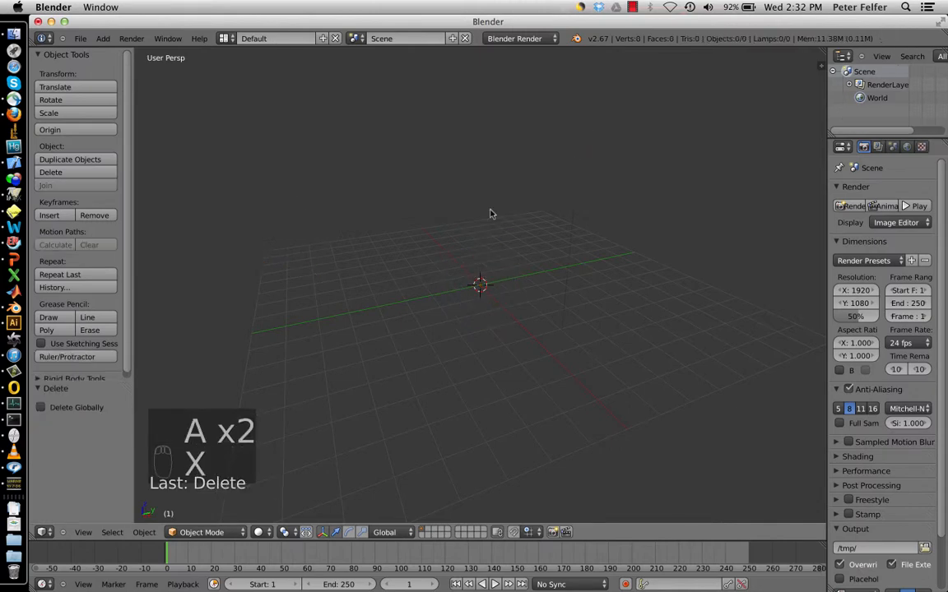
Import R04_11350-v01_objExportR04_11350-v01_B.obj from the R04_11350-v01_objExport folder with Keep Vert Order, and view the point cloud edge-on in orthographic projection
click(81, 39)
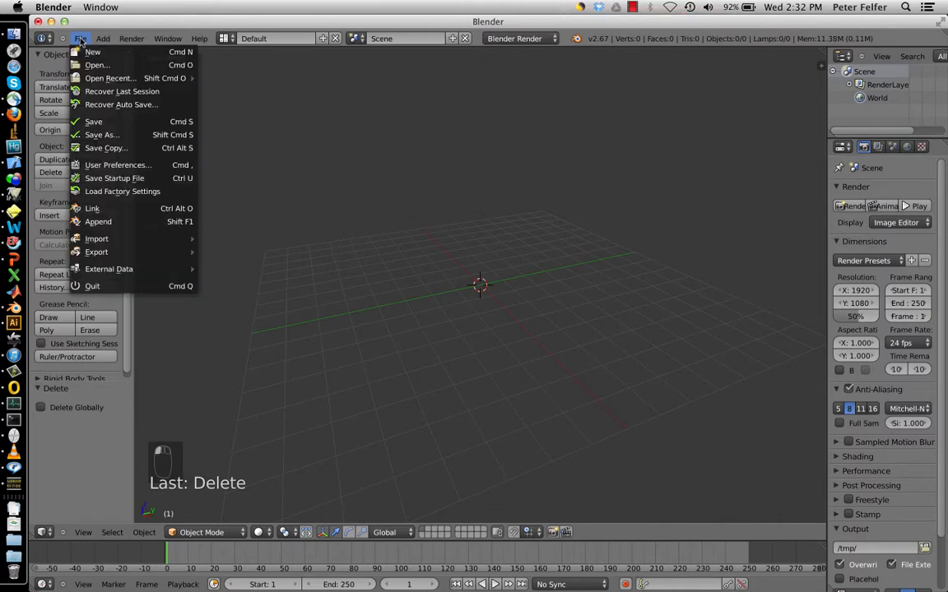
mouse_move(96, 238)
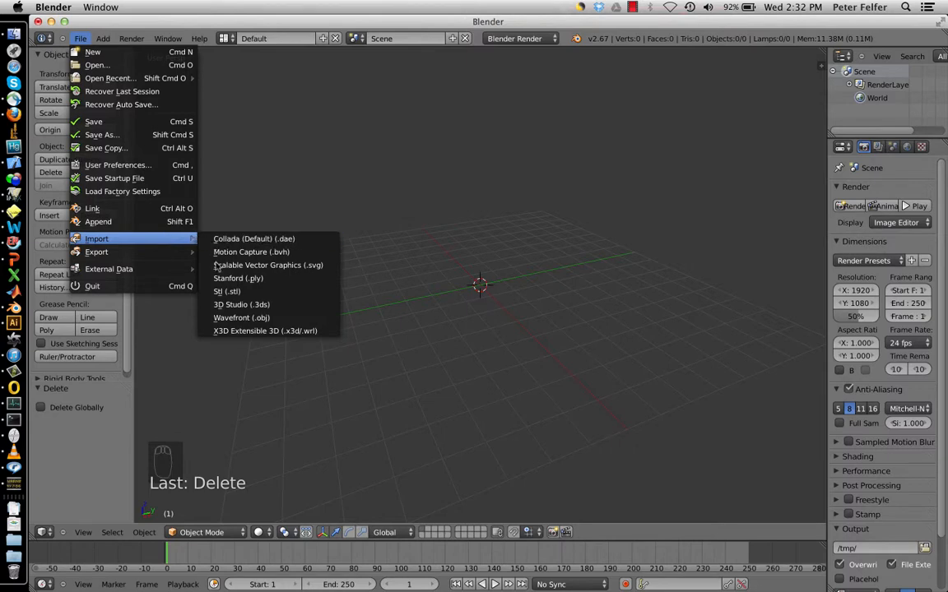
click(235, 318)
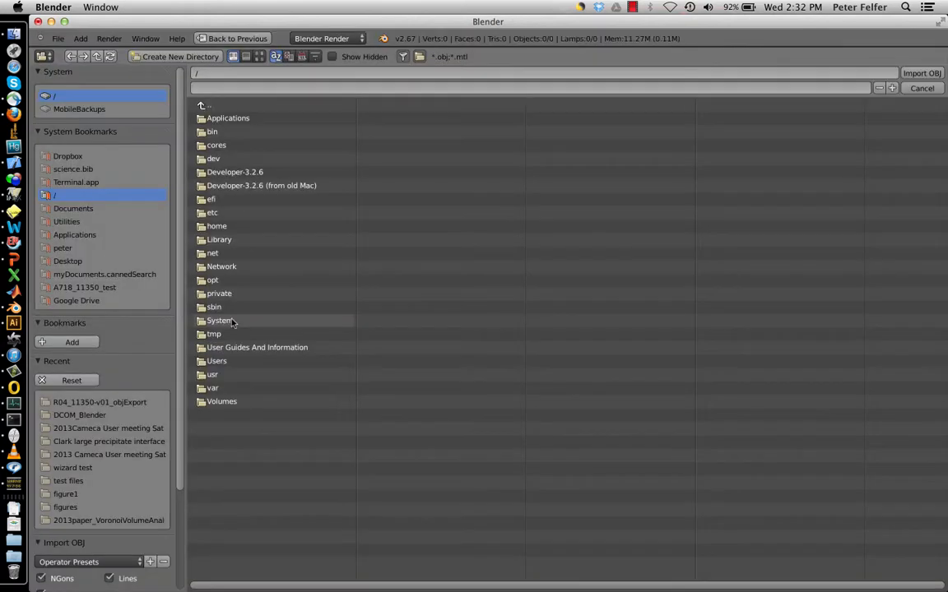
click(99, 402)
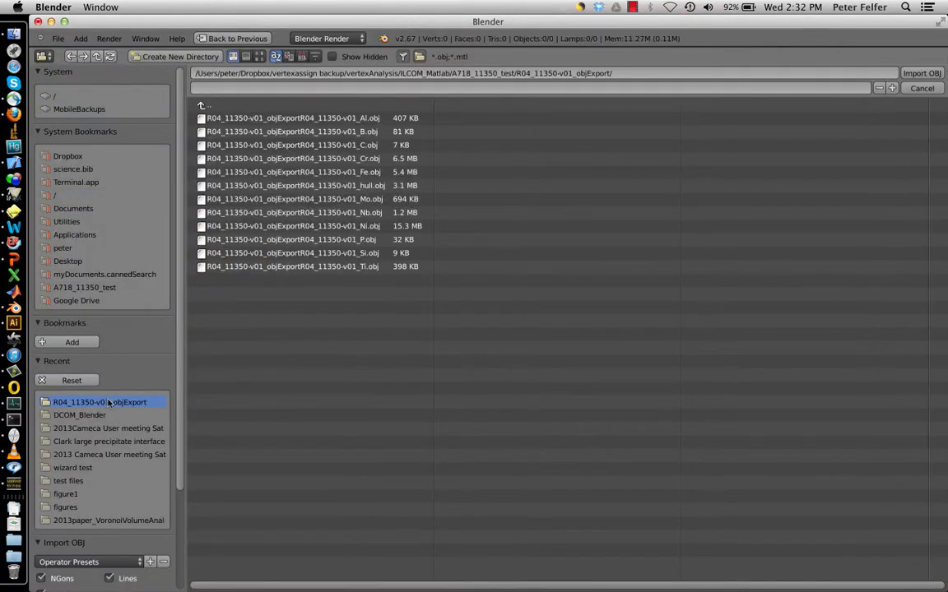
click(362, 133)
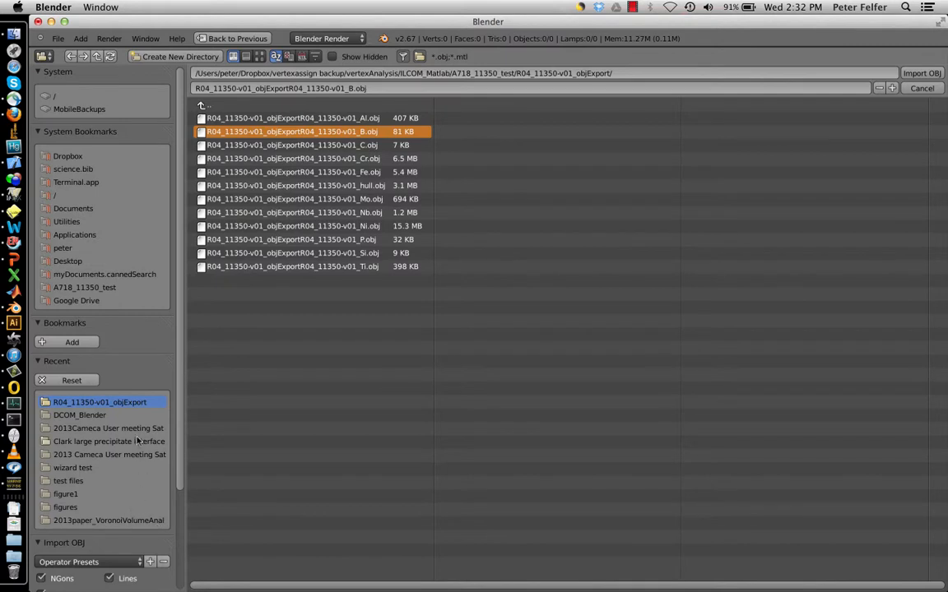
scroll(138, 442, down, 5)
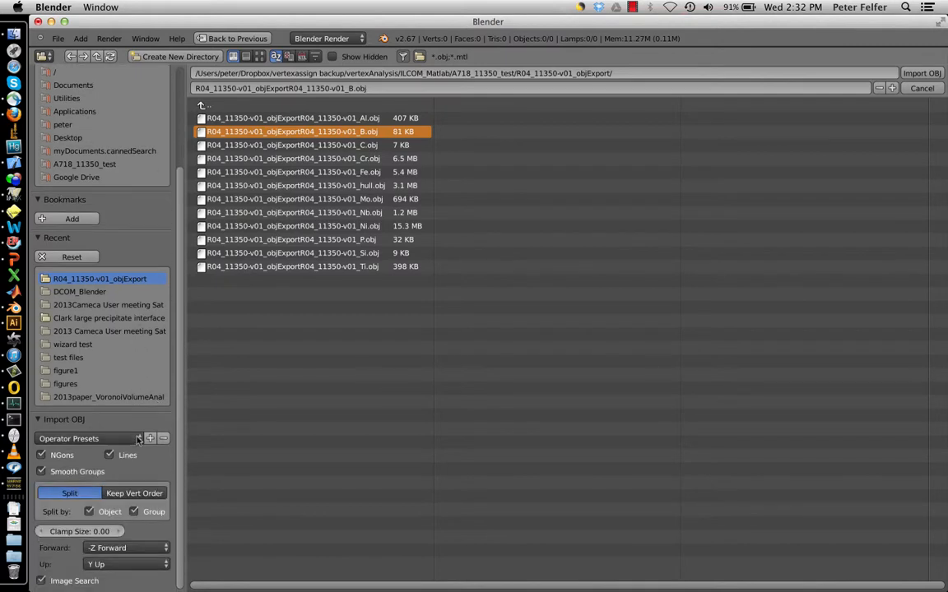
click(124, 495)
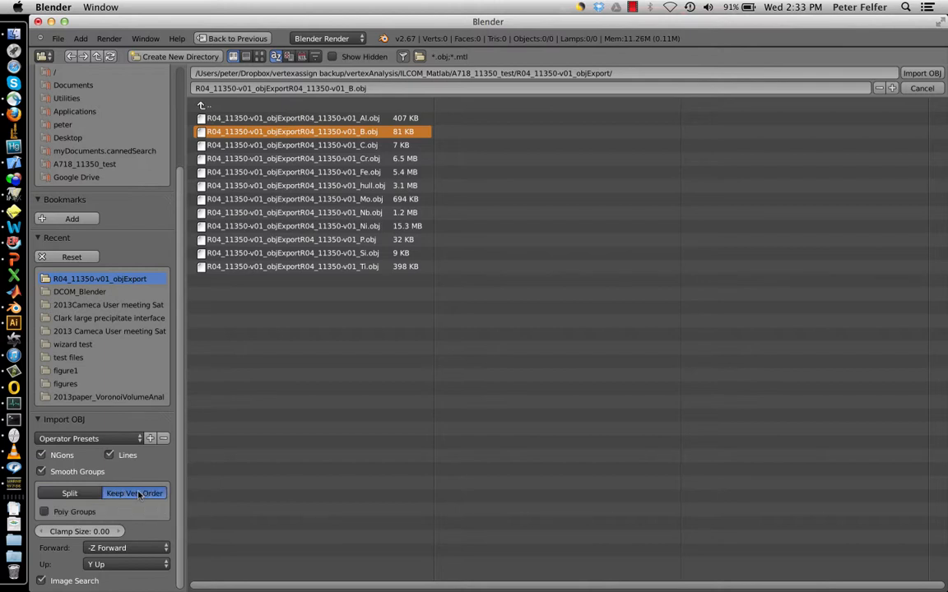
click(922, 74)
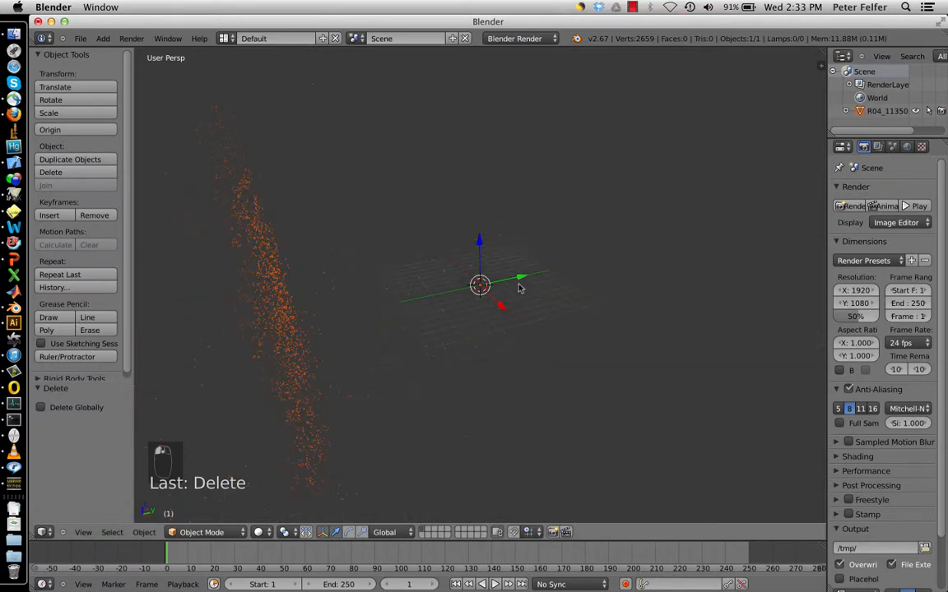
key(KP_5)
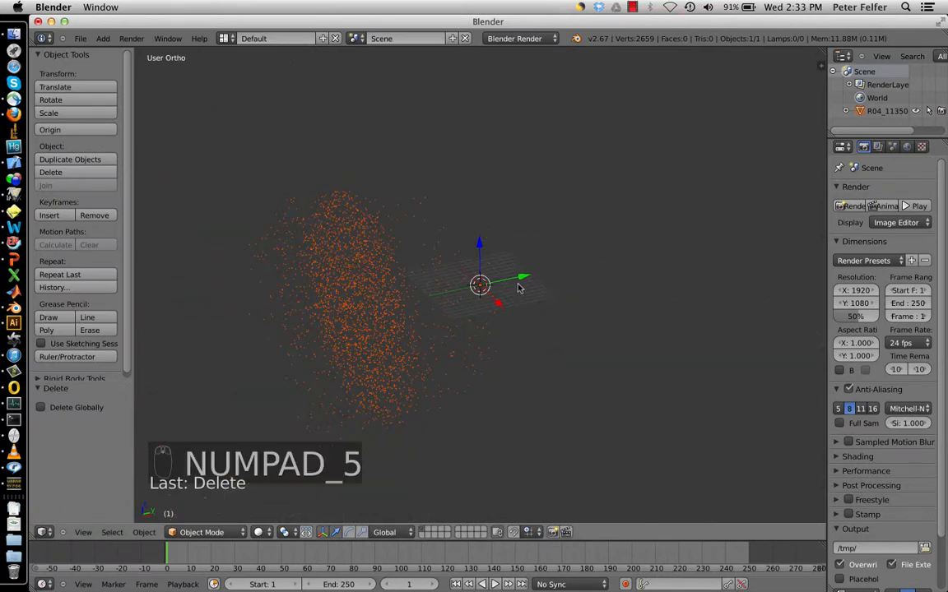
middle_drag(504, 285, 487, 284)
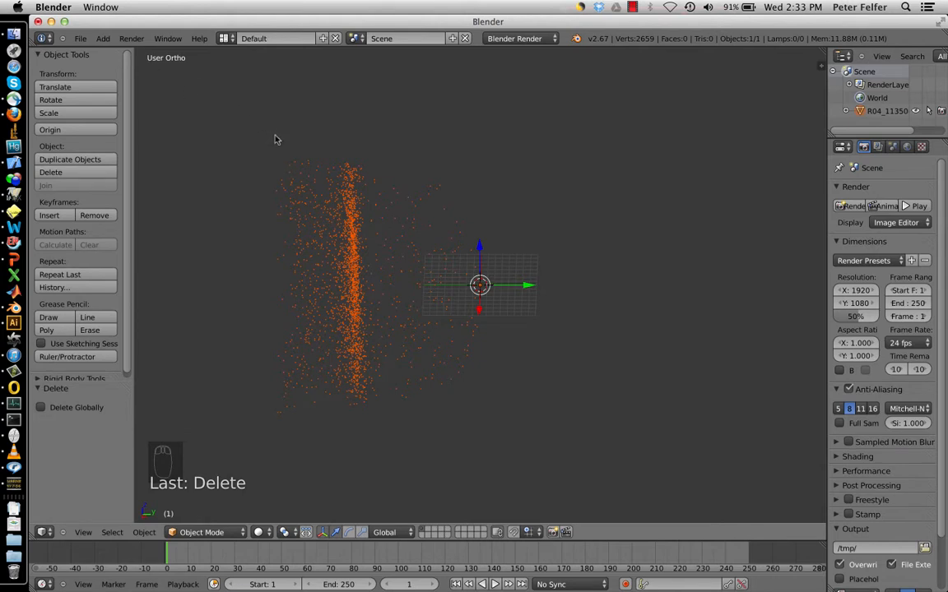
Import the Wavefront file R04_11350-v01_objExportR04_11350-v01_P.obj from the same folder, keeping the vertex order
click(79, 38)
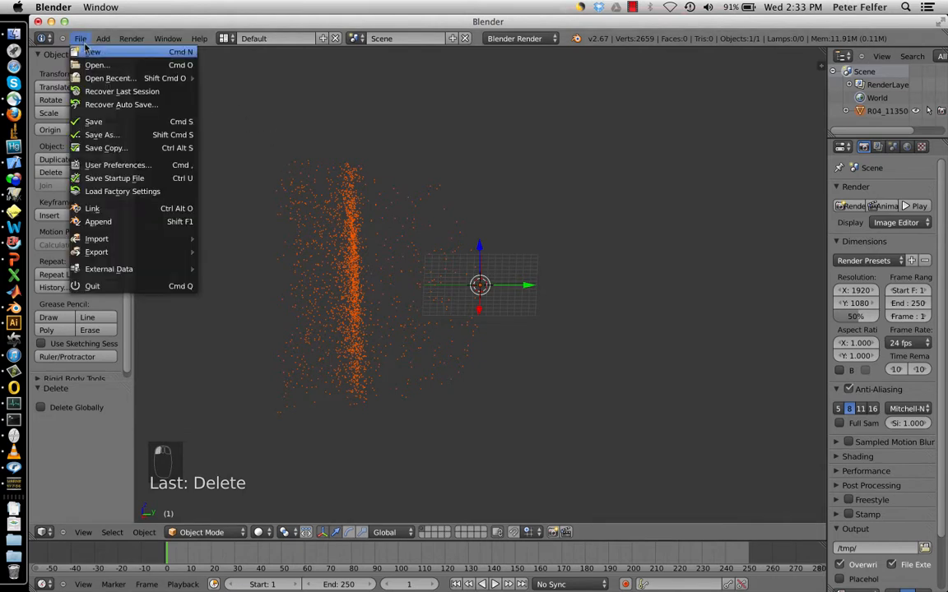
mouse_move(115, 239)
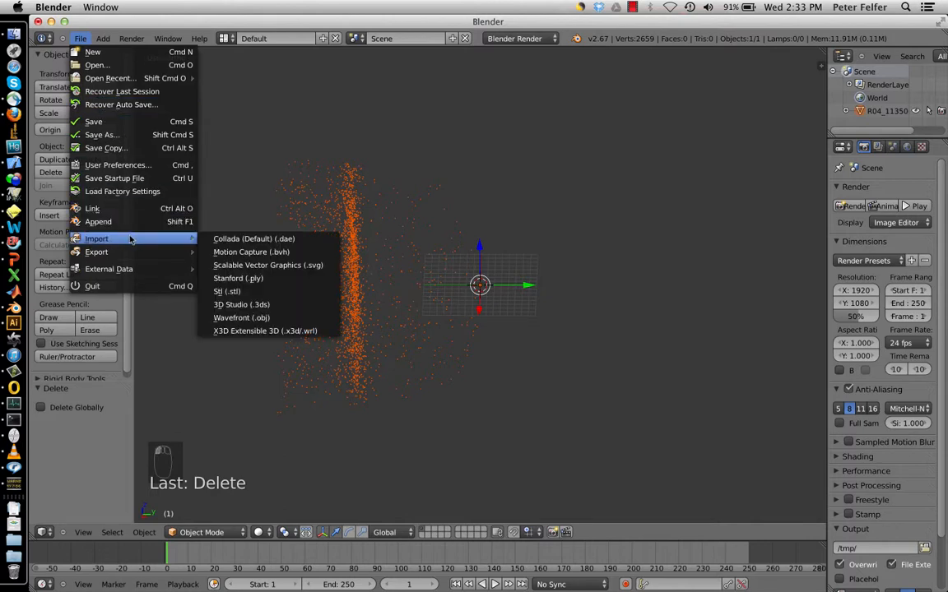
click(251, 319)
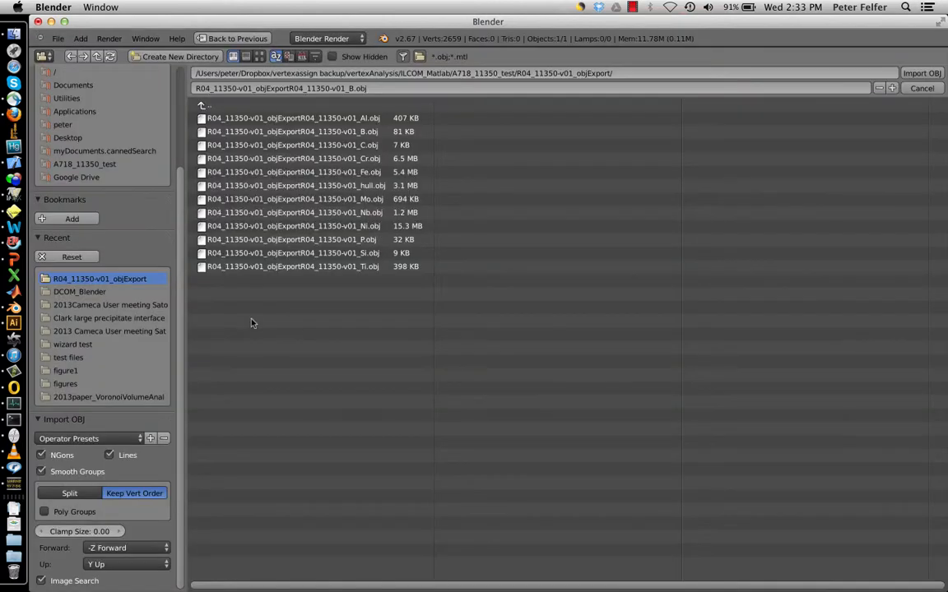
click(370, 240)
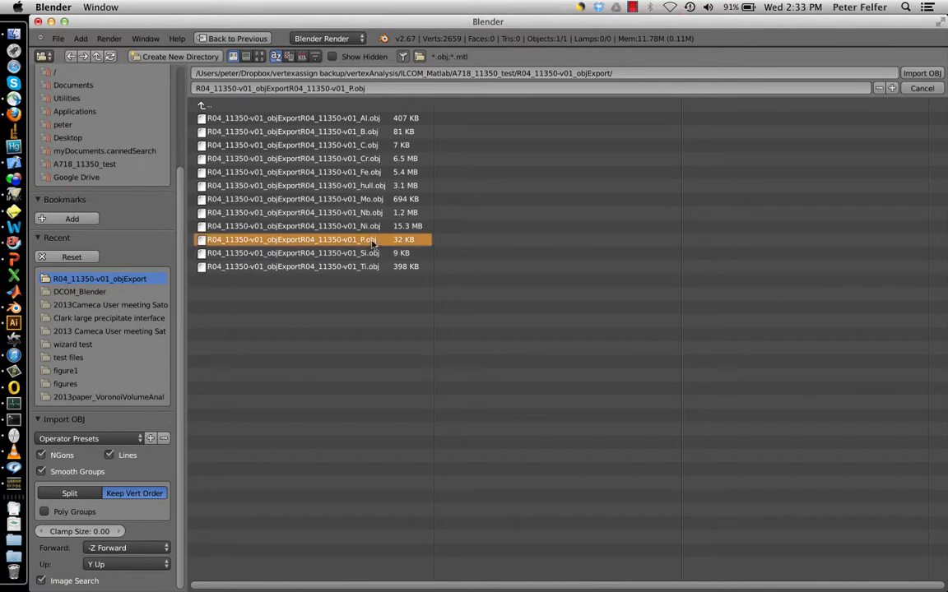
click(921, 74)
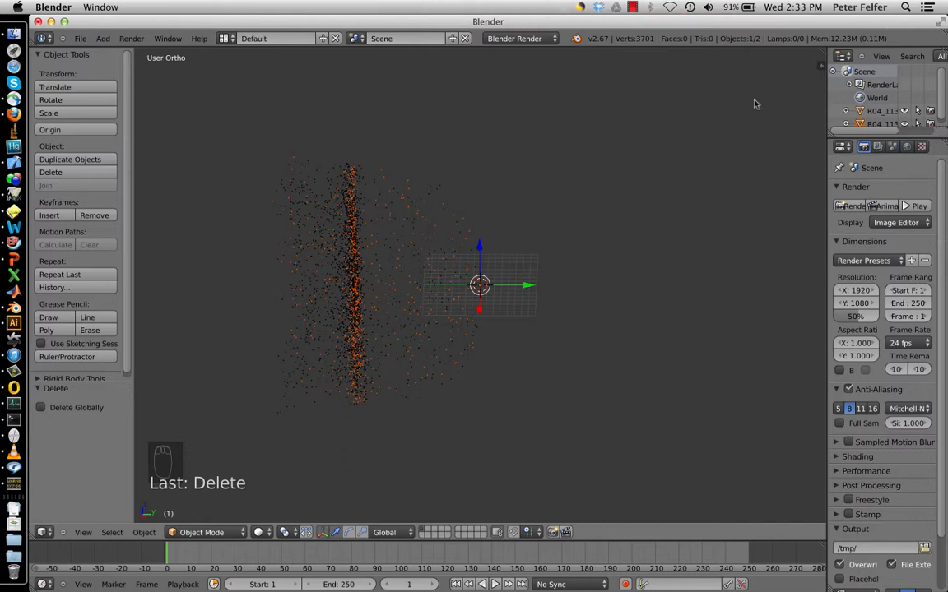
Widen the outliner and join the imported B and P point clouds into one object
drag(826, 117, 745, 120)
click(839, 124)
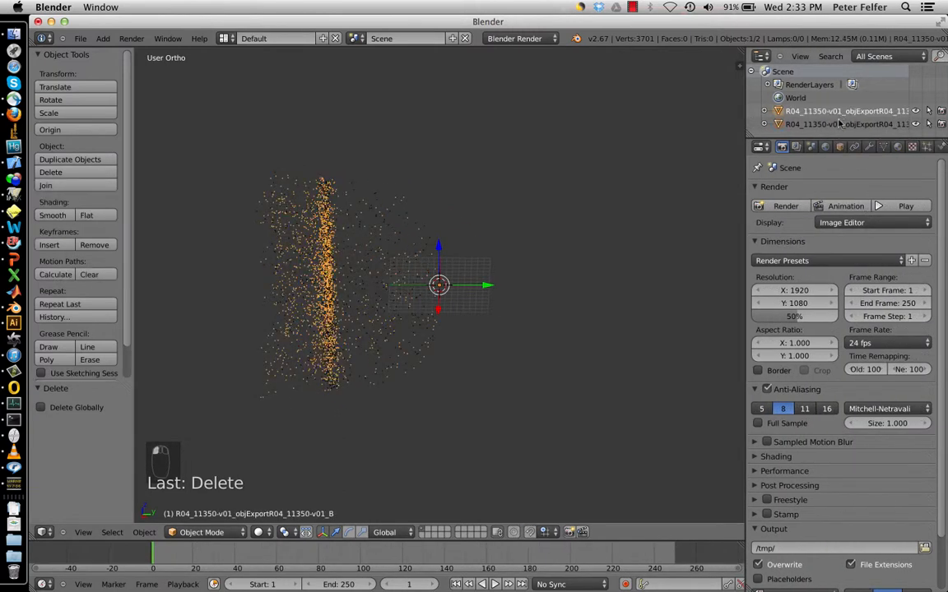
shift+click(839, 123)
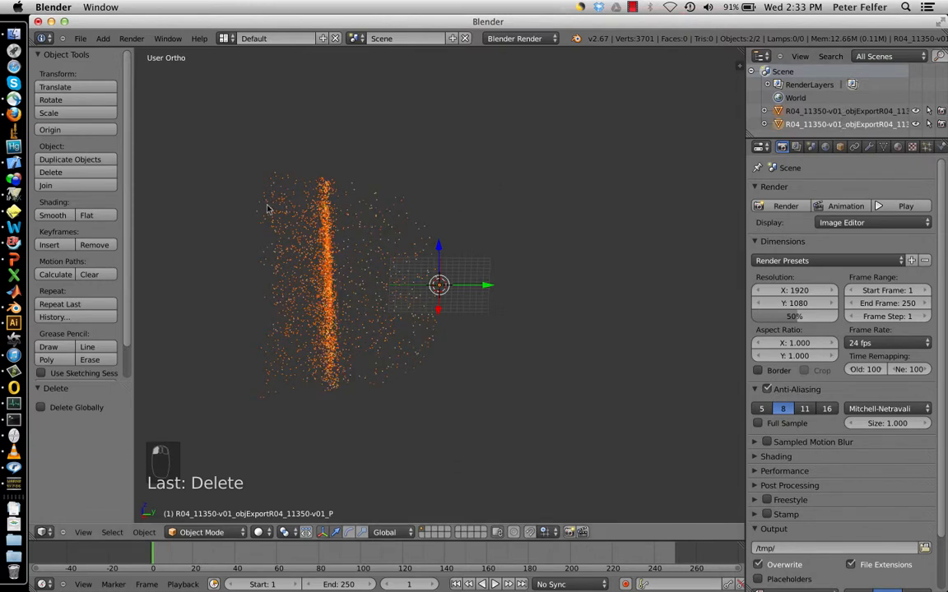
click(88, 187)
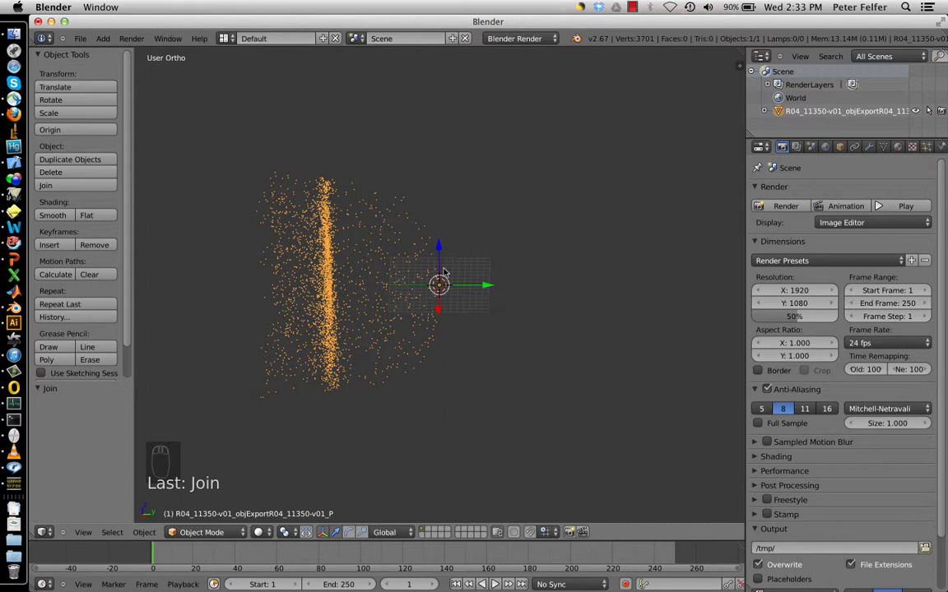
Duplicate the joined point cloud in place, rename the copy target, and widen the 3D view again
key(shift+d)
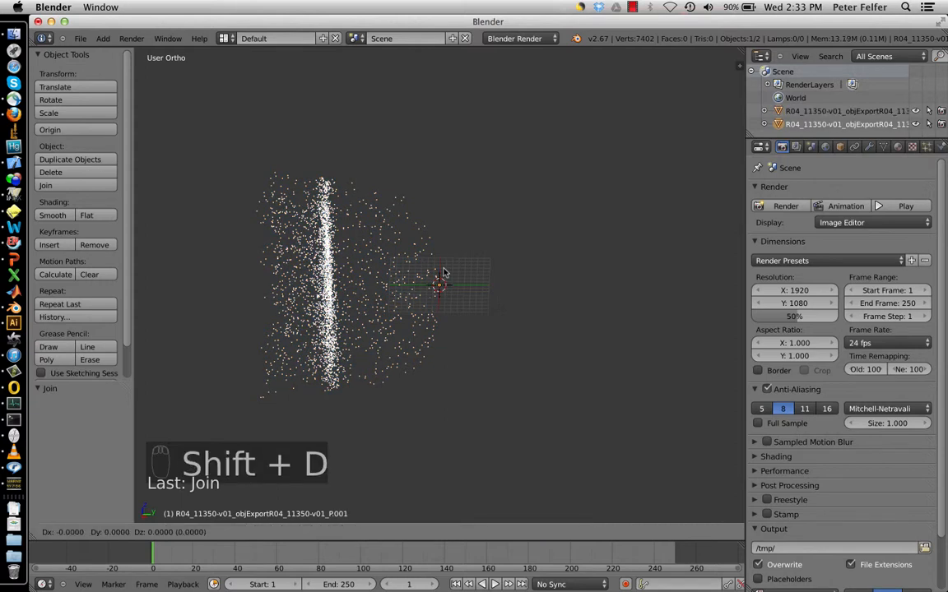
right_click(443, 272)
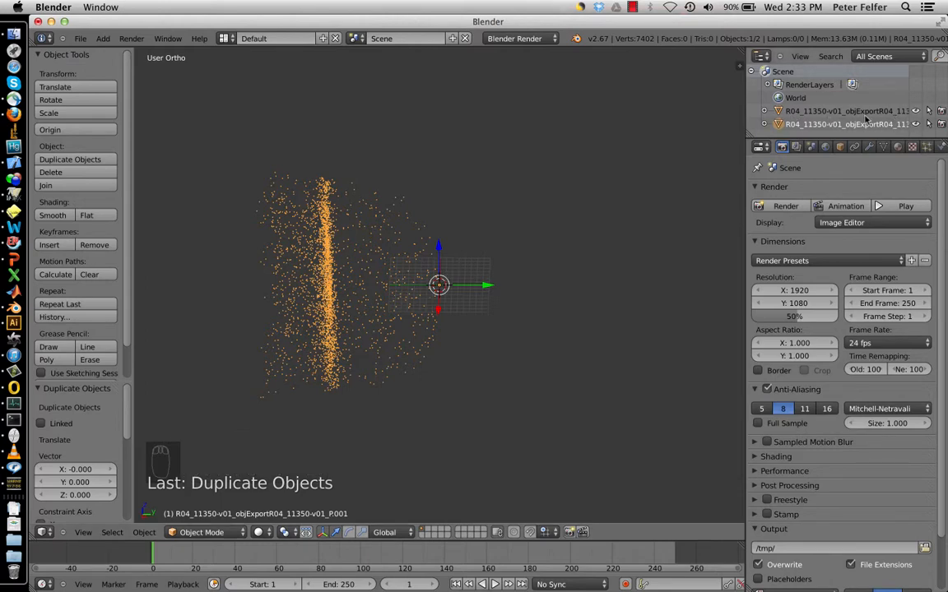
click(839, 146)
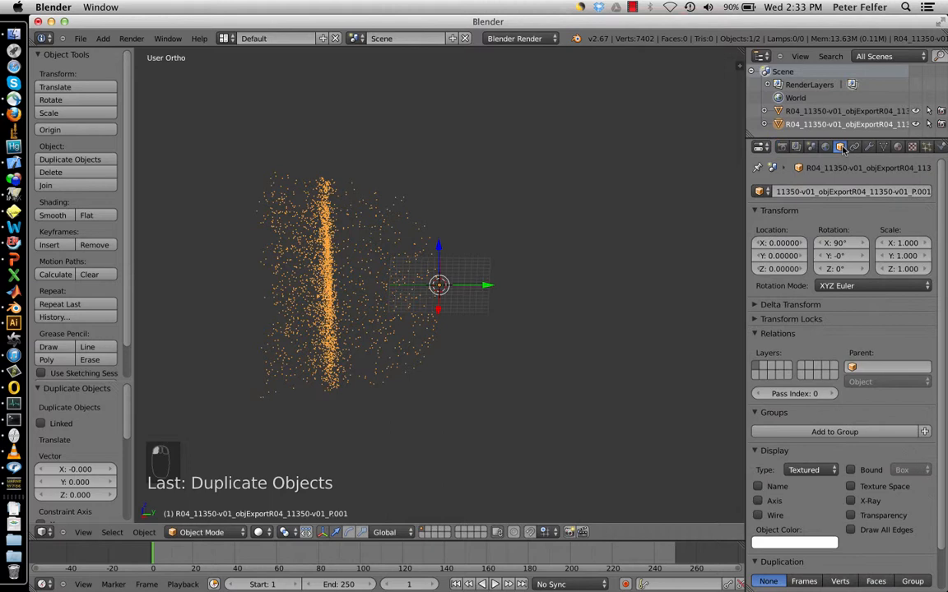
click(823, 191)
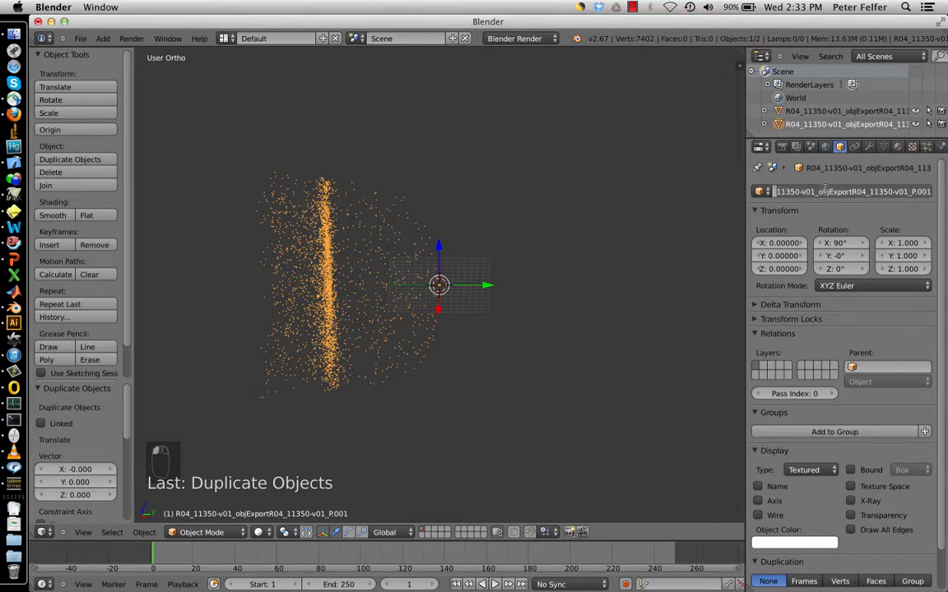
text(arget)
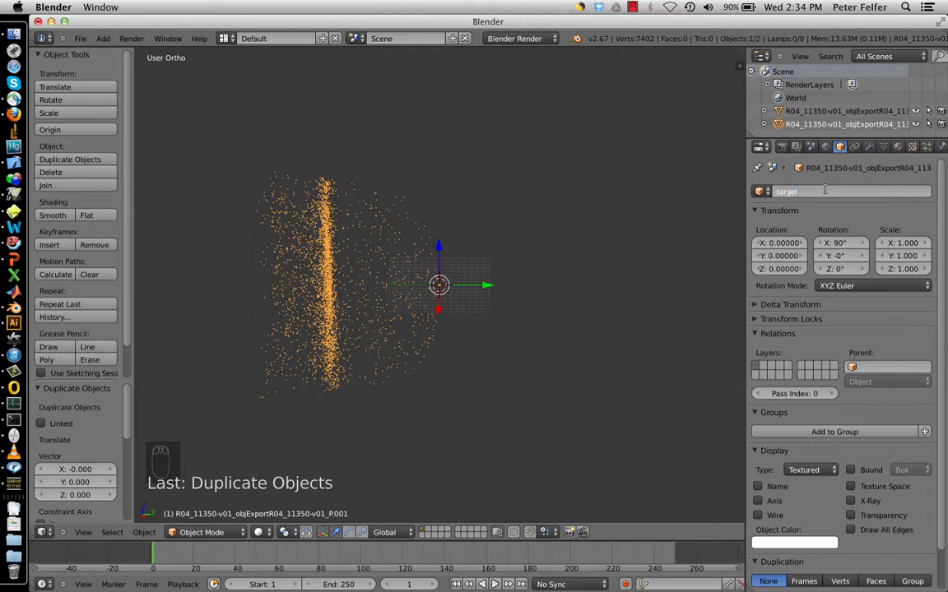
key(Return)
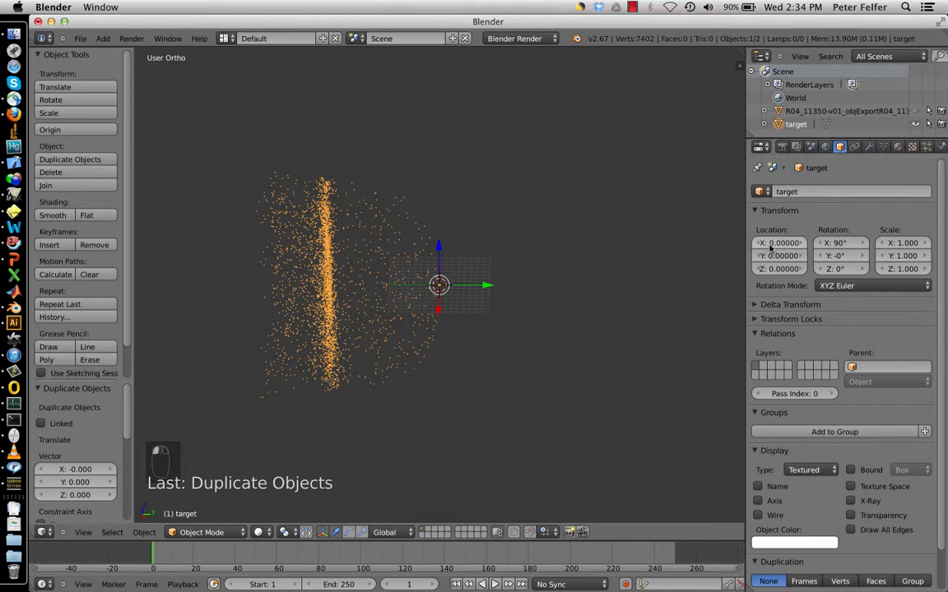
drag(744, 234, 841, 230)
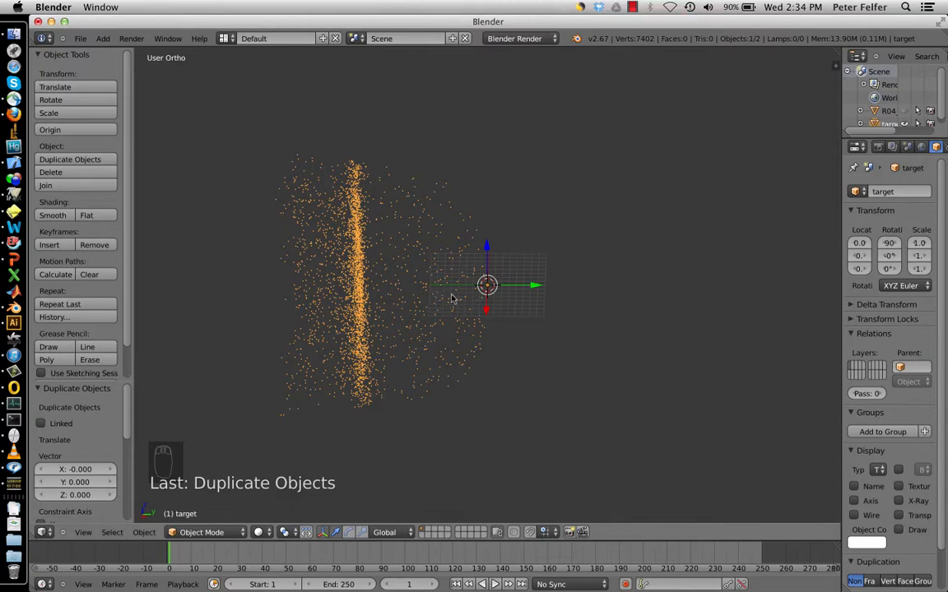
Put the target point cloud into Edit Mode in the right orthographic view and deselect all its vertices
middle_drag(409, 269, 465, 279)
key(KP_1)
key(KP_3)
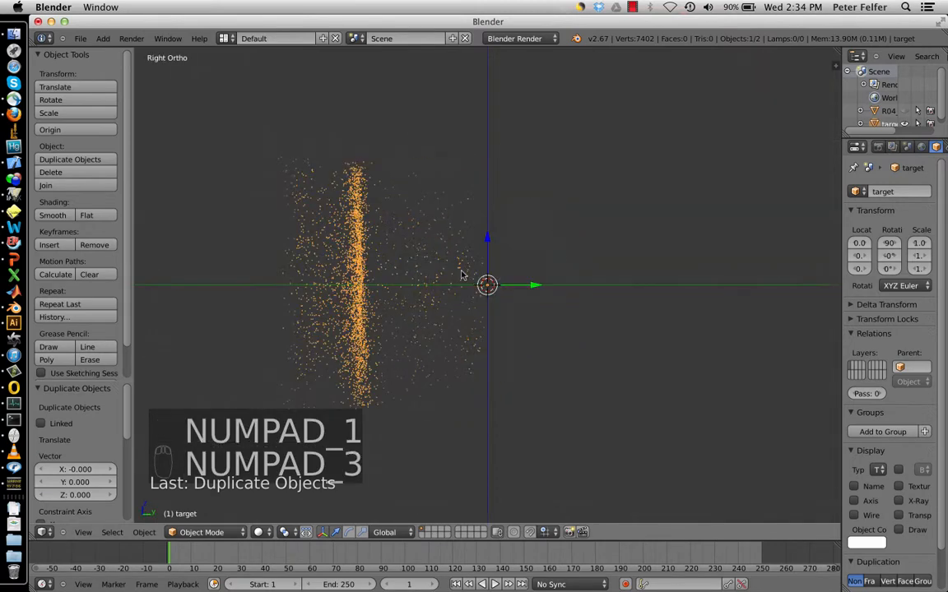
scroll(385, 280, up, 3)
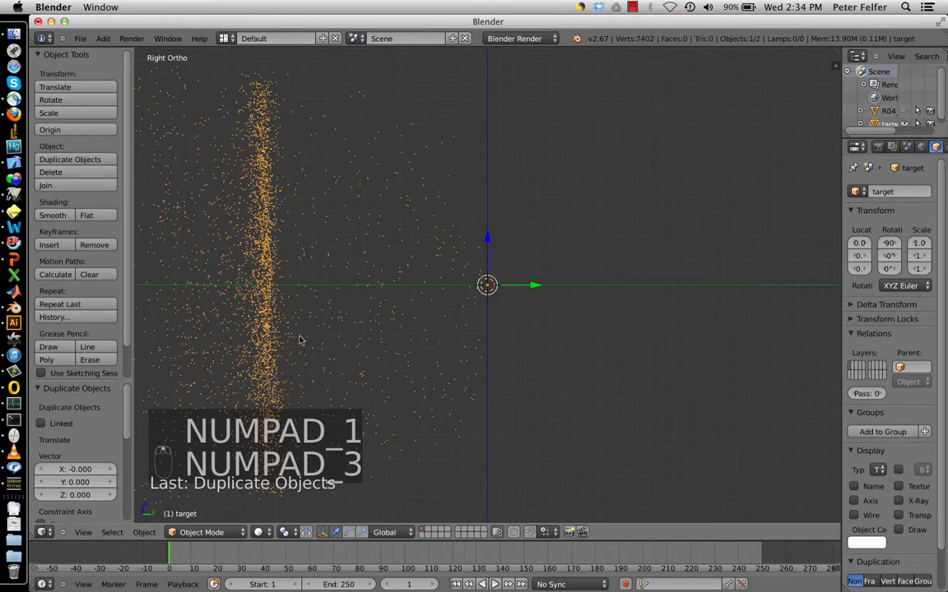
shift+middle_drag(299, 338, 447, 341)
scroll(450, 339, down, 1)
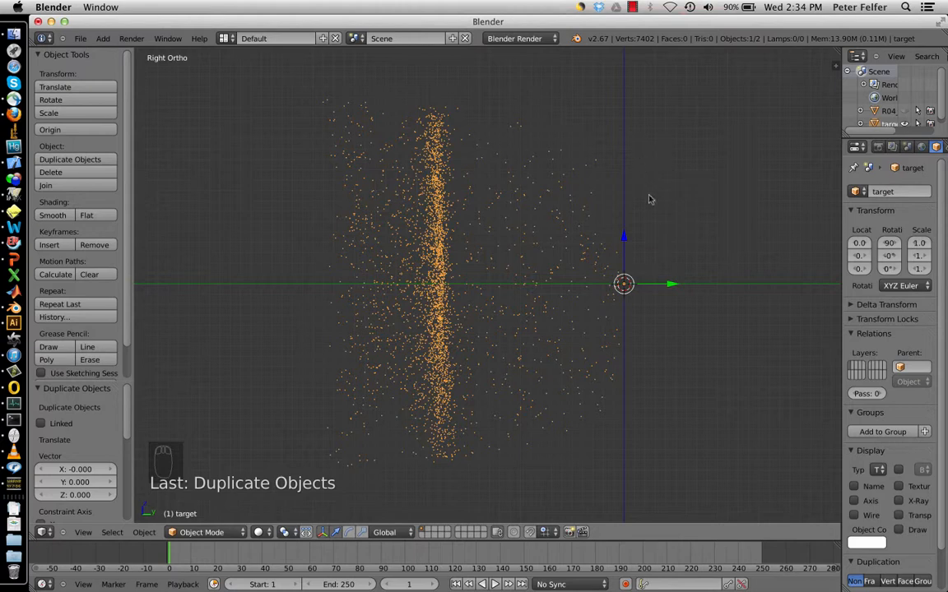
key(Tab)
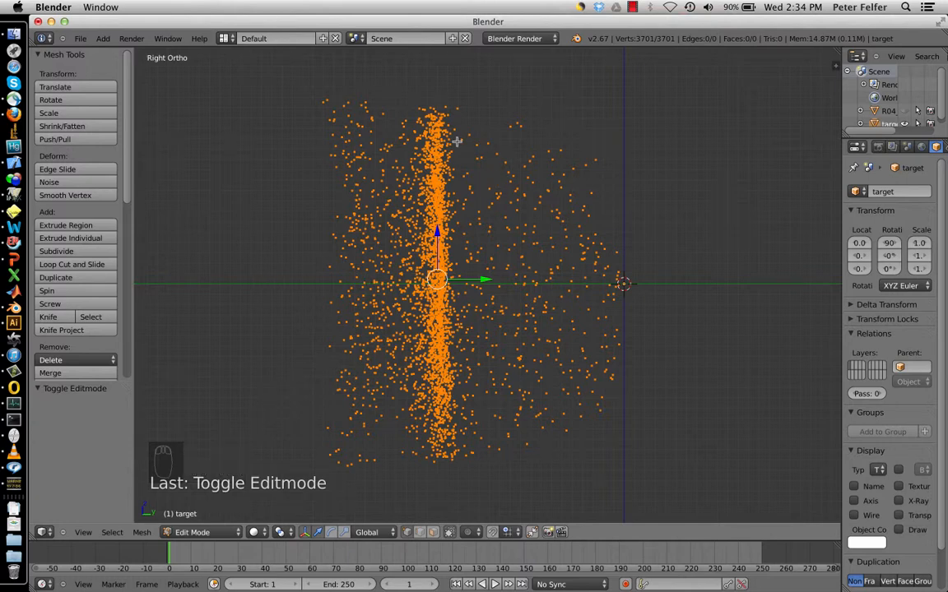
key(a)
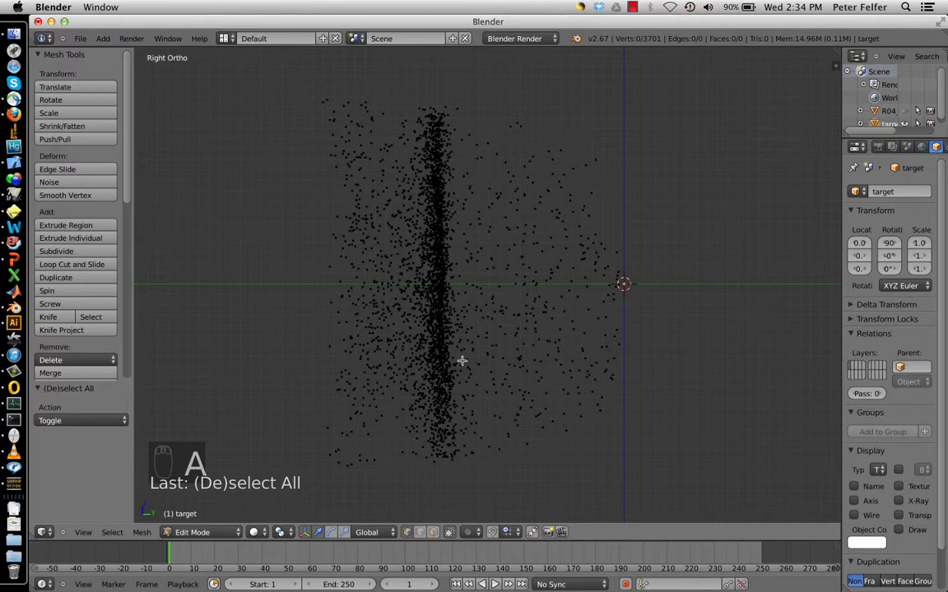
key(c)
scroll(462, 361, down, 8)
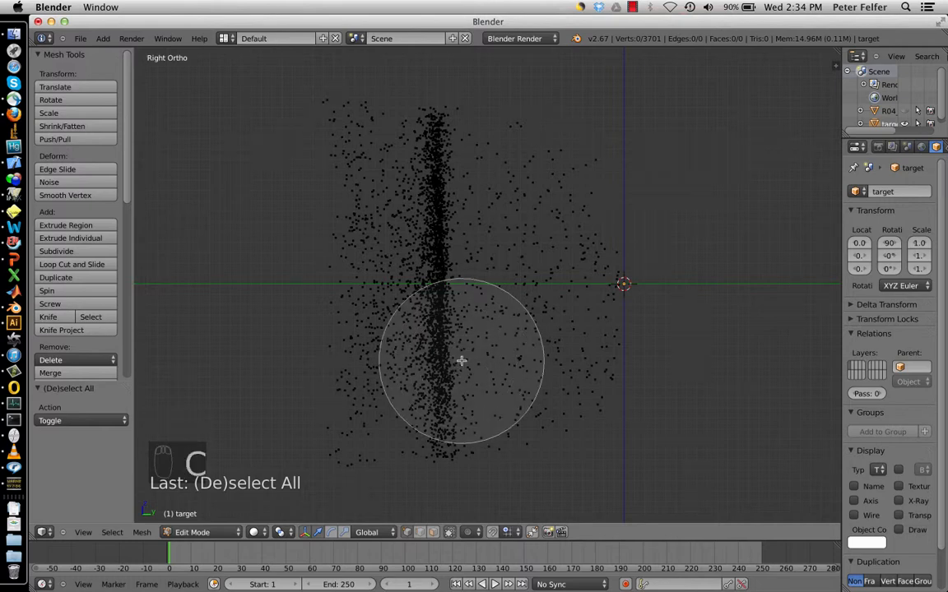
right_click(589, 195)
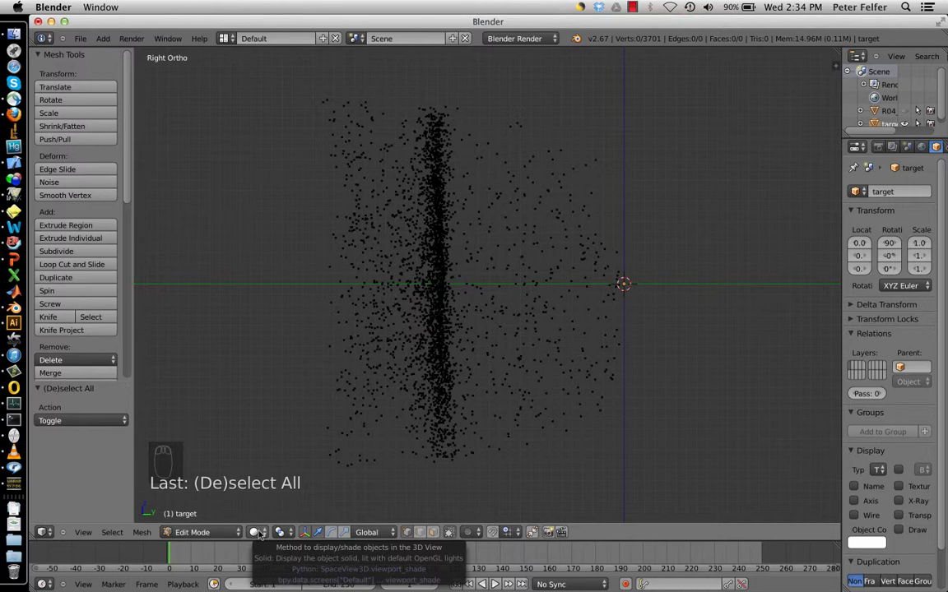
In wireframe display, circle-select the scattered vertices on both sides of the dense vertical band and delete them
key(z)
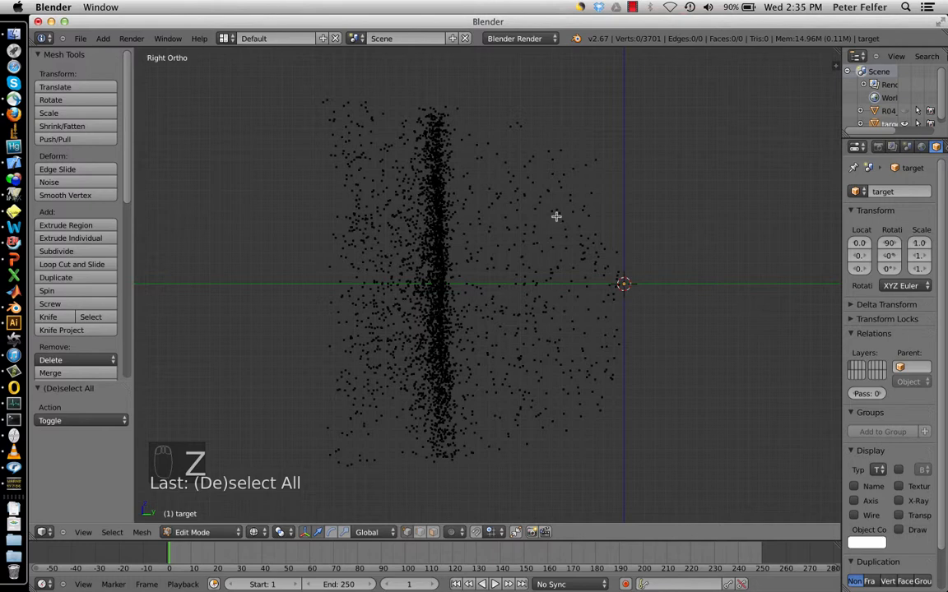
key(c)
scroll(556, 215, down, 6)
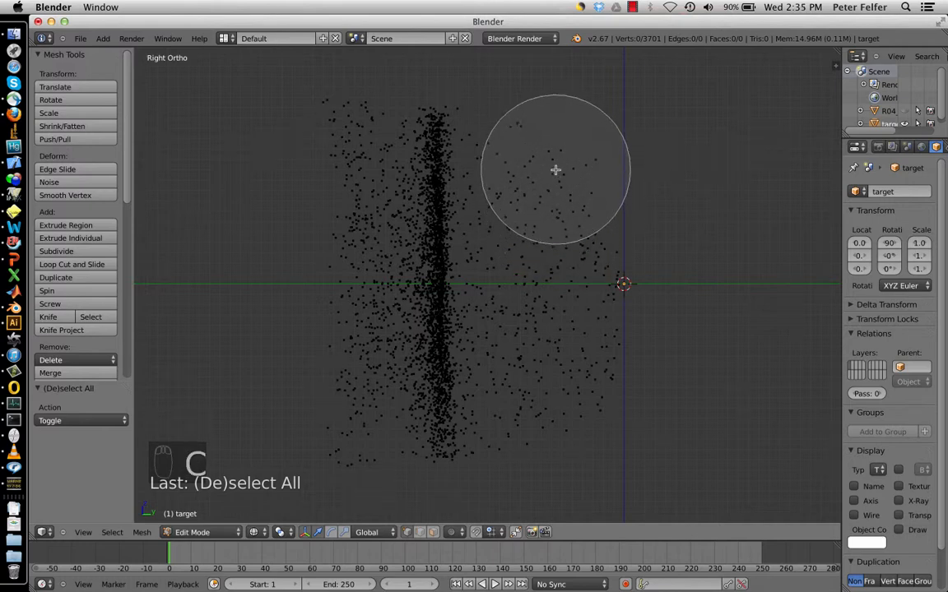
scroll(568, 167, down, 4)
click(612, 173)
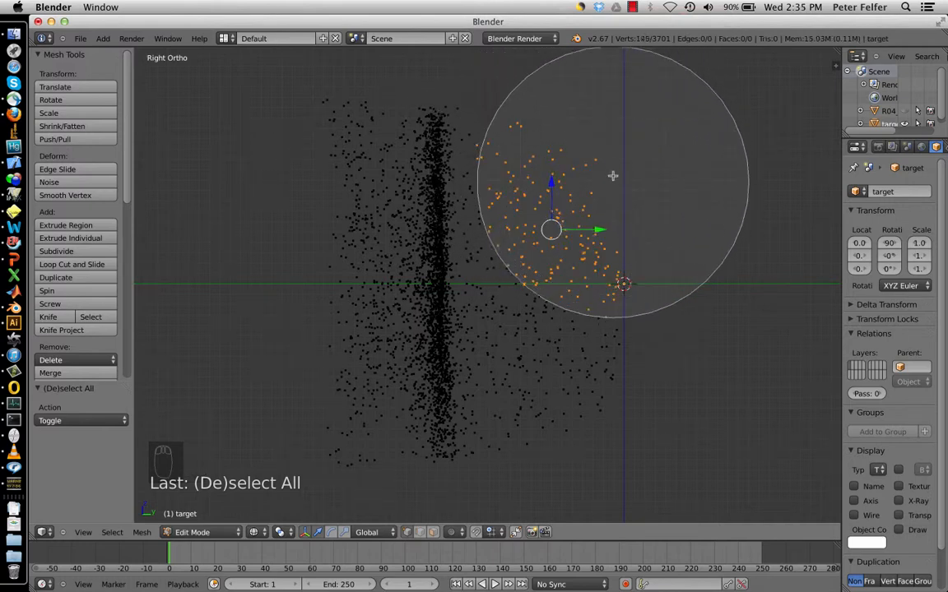
drag(612, 175, 618, 412)
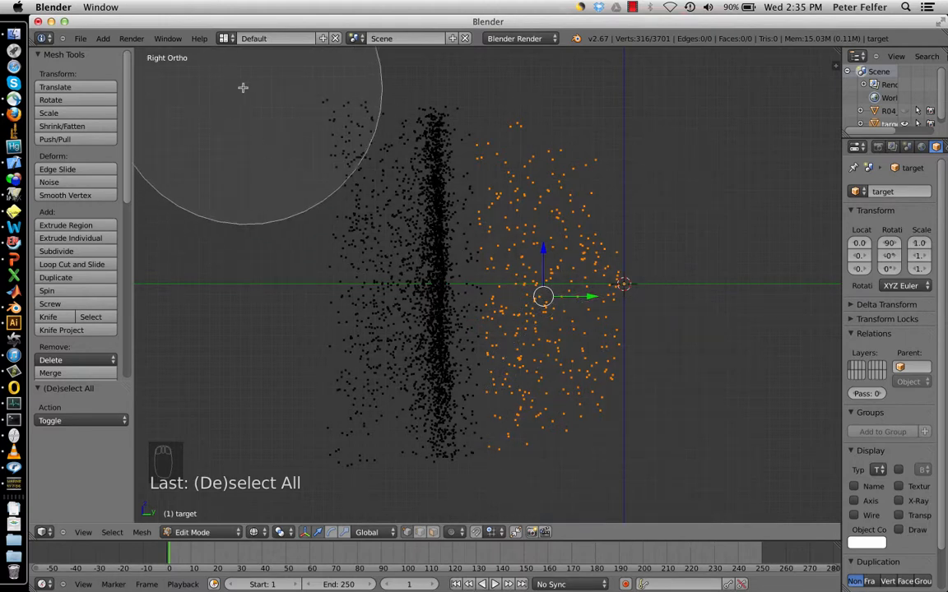
mouse_move(242, 87)
mouse_down()
mouse_move(254, 112)
mouse_move(258, 190)
mouse_move(256, 456)
mouse_up()
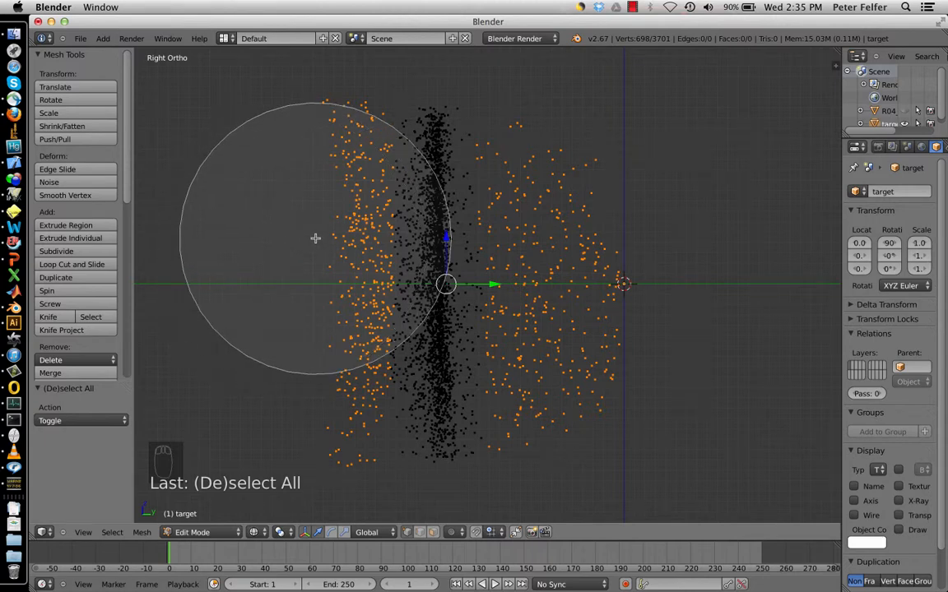
right_click(316, 238)
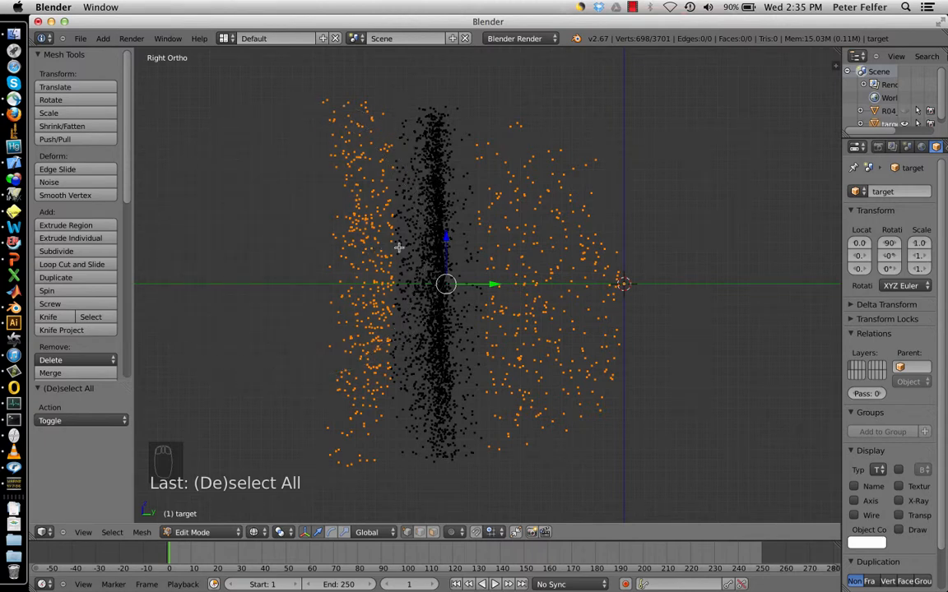
key(x)
click(477, 233)
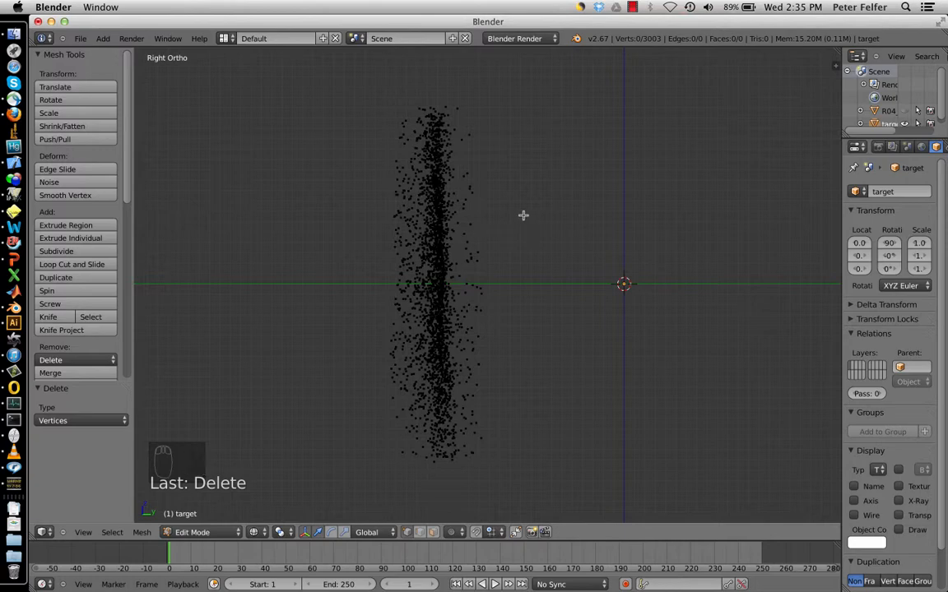
Import the Wavefront file R04_11350-v01_objExportR04_11350-v01_hull.obj with Keep Vert Order
middle_drag(546, 219, 427, 368)
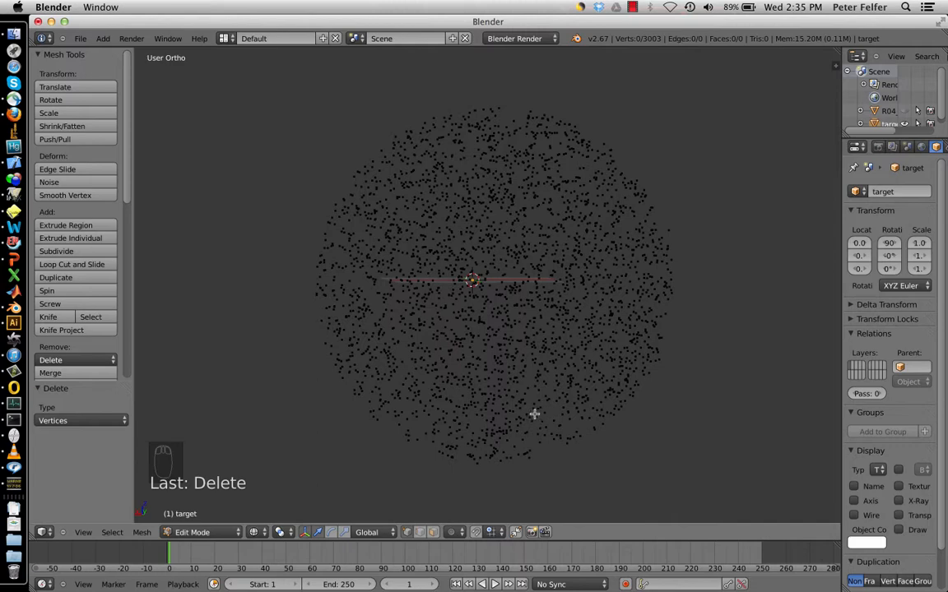
middle_drag(462, 345, 524, 344)
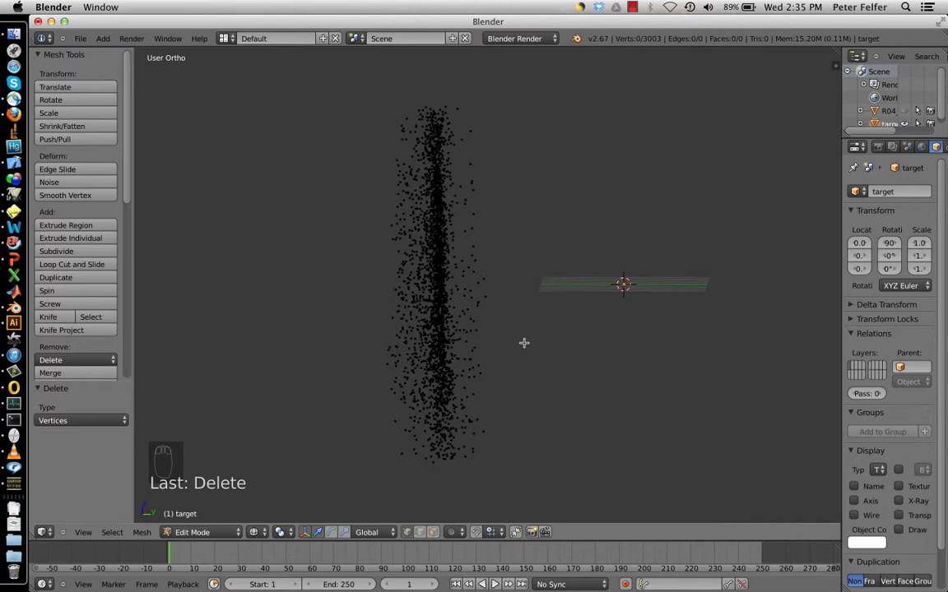
click(81, 39)
mouse_move(103, 239)
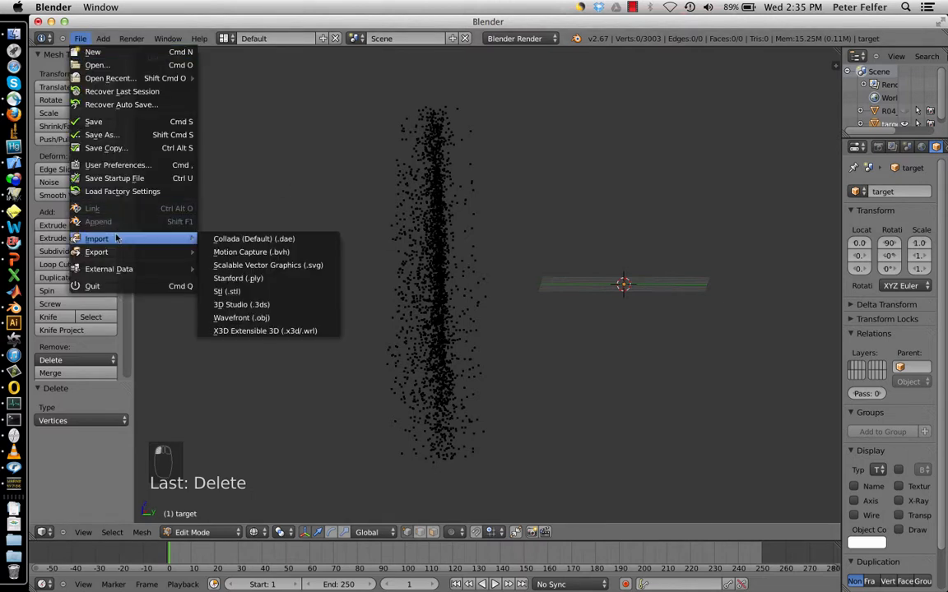
click(231, 317)
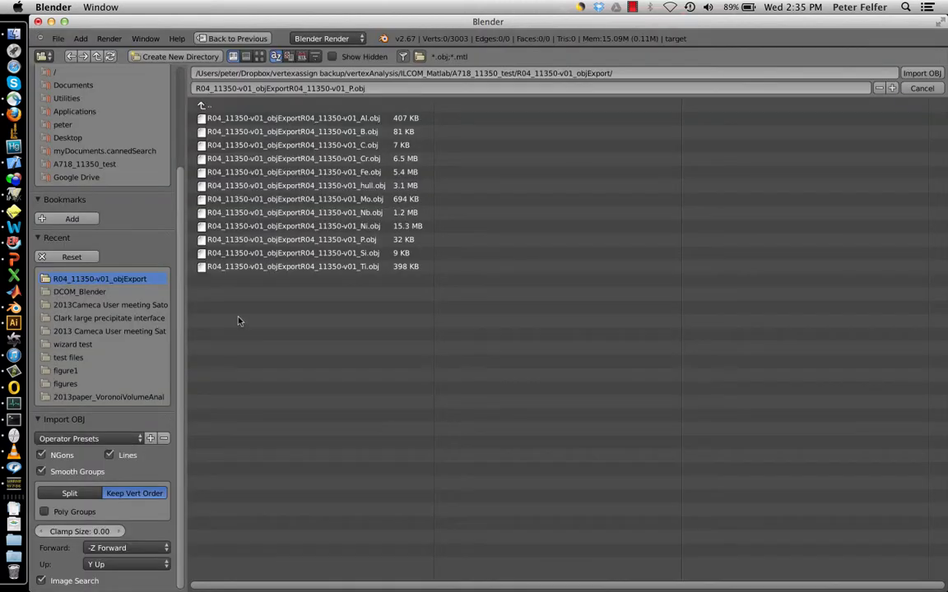
click(362, 186)
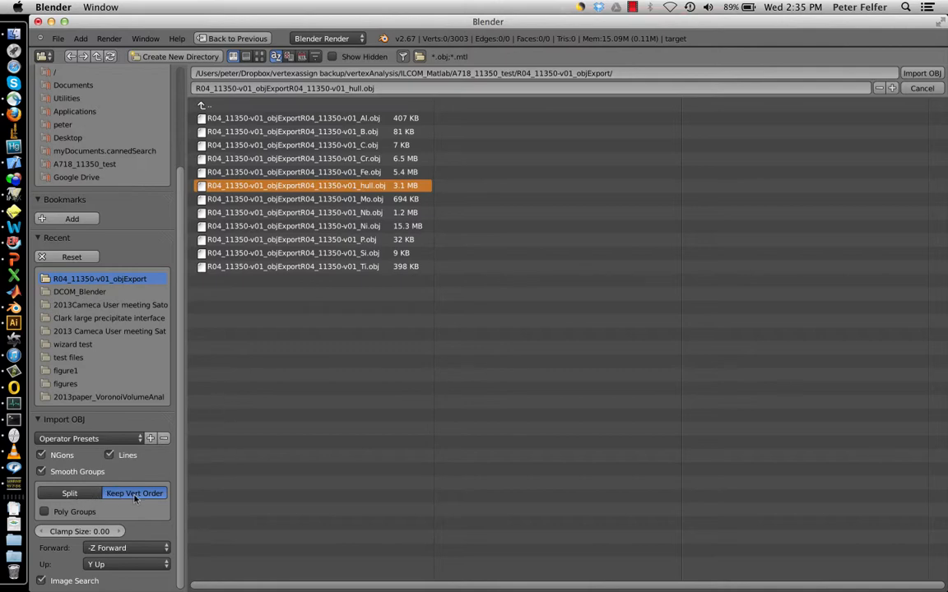
click(921, 73)
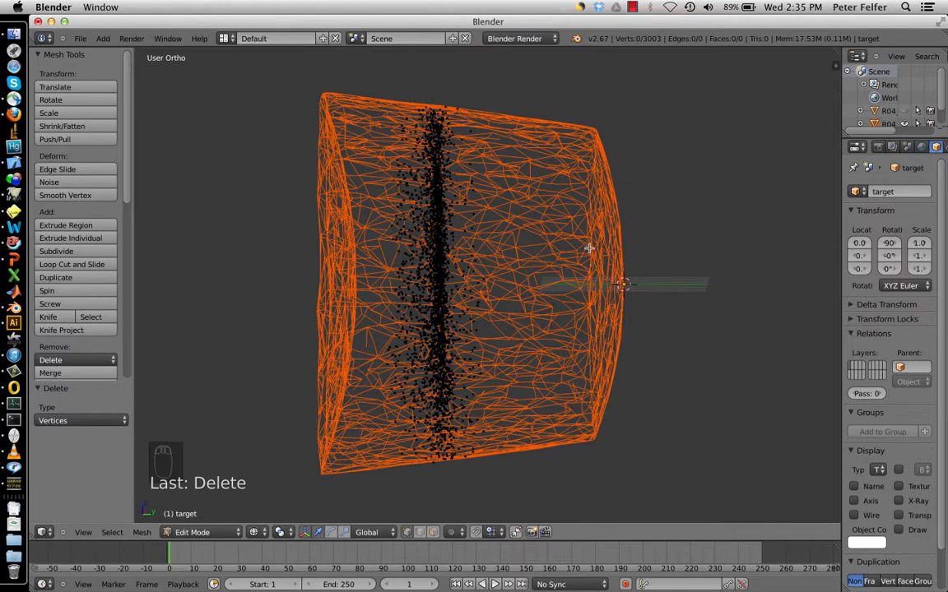
Inspect the imported hull in solid shading, return to wireframe, and hide the hull object
key(z)
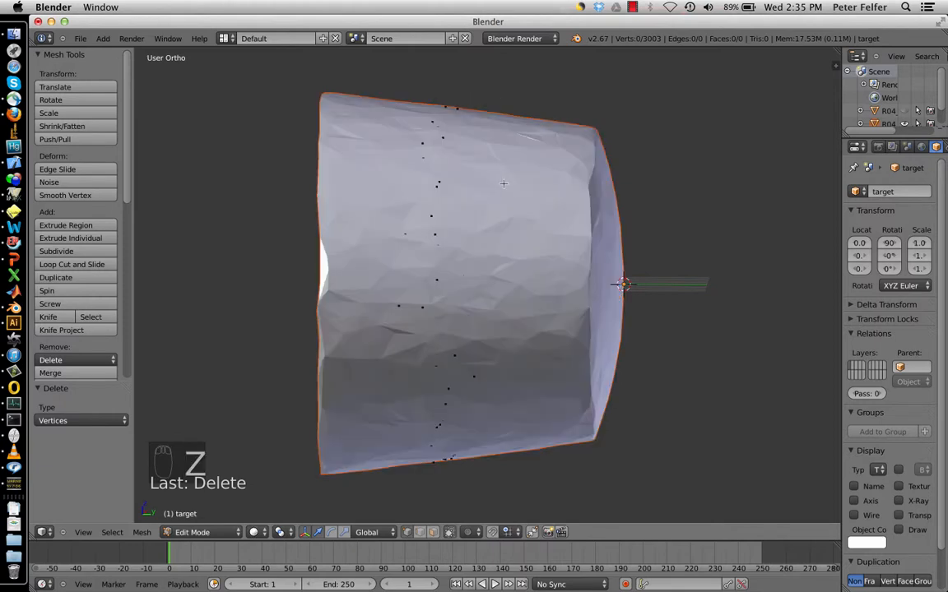
mouse_move(513, 213)
middle_down()
mouse_move(566, 243)
mouse_move(500, 174)
mouse_move(537, 329)
mouse_move(467, 364)
mouse_move(478, 330)
mouse_move(483, 340)
mouse_move(502, 329)
mouse_move(485, 340)
middle_up()
key(z)
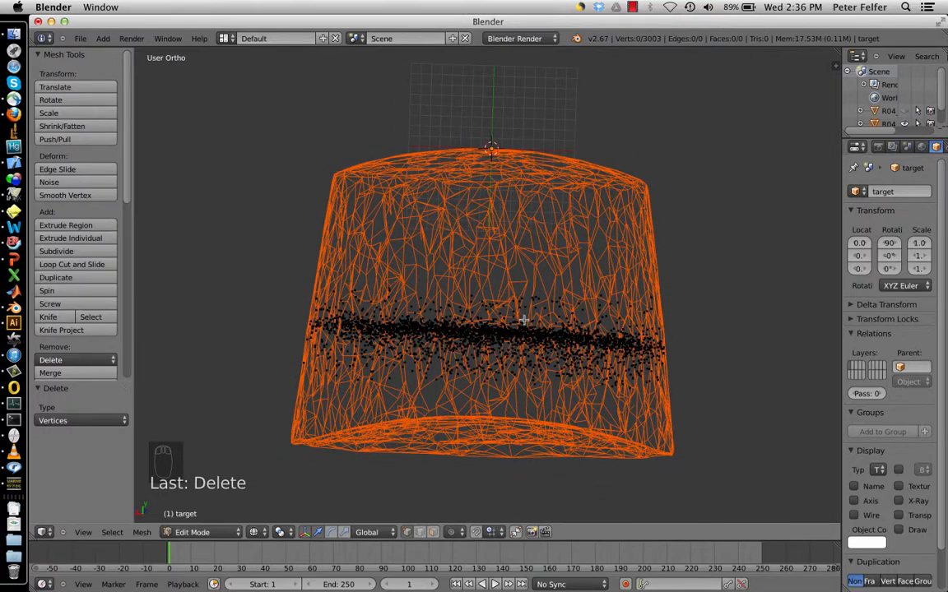
drag(841, 212, 705, 213)
scroll(756, 117, down, 1)
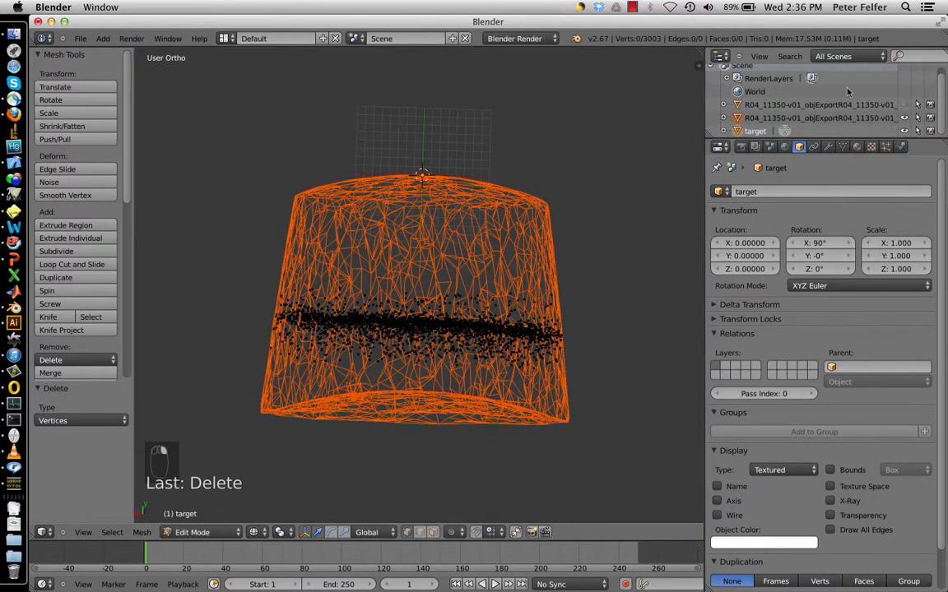
click(854, 120)
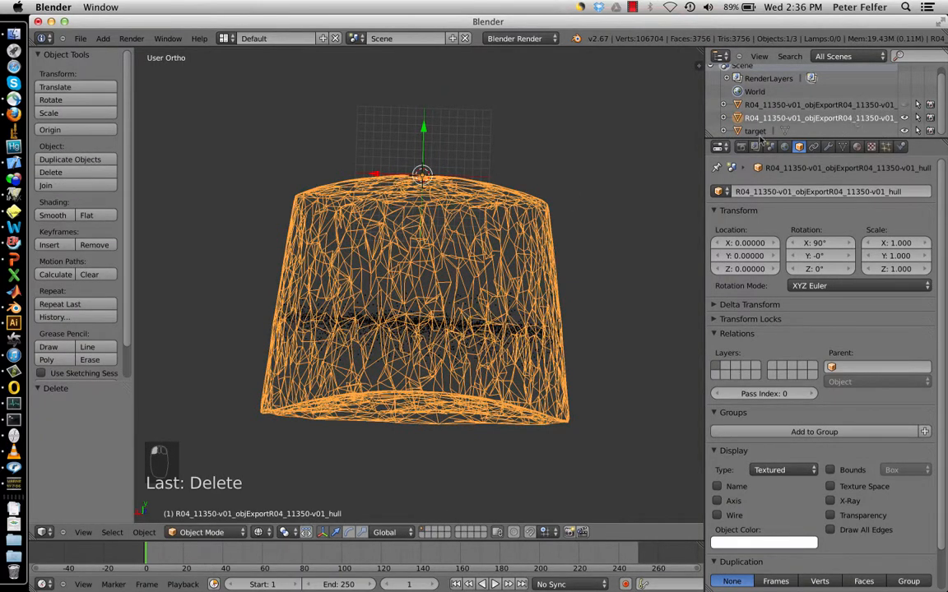
key(h)
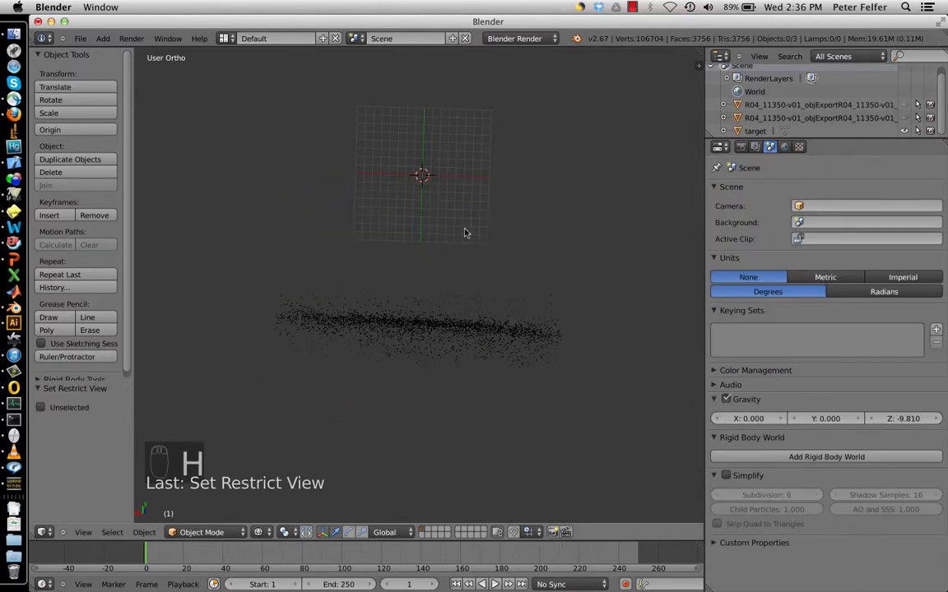
scroll(462, 230, up, 2)
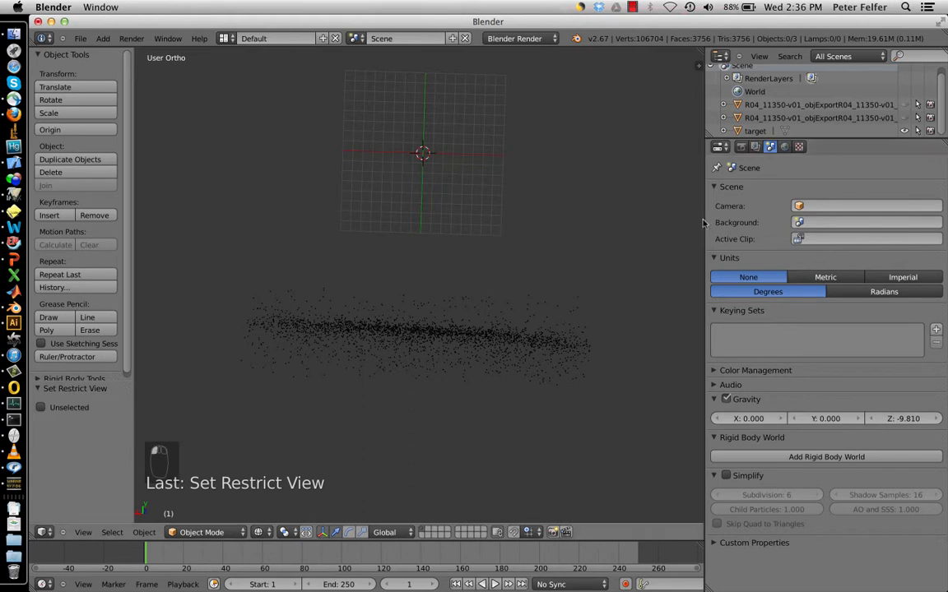
drag(705, 223, 851, 223)
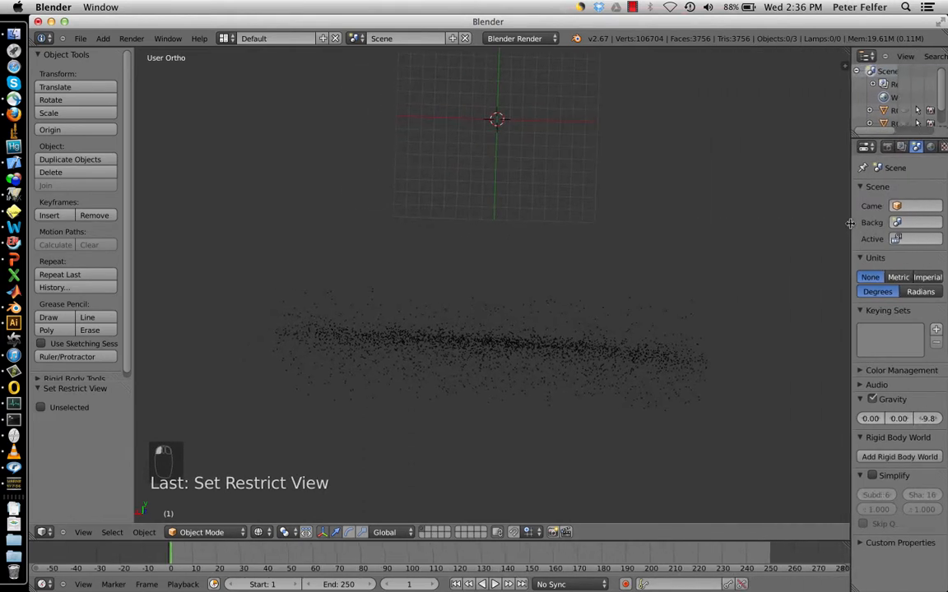
Place the 3D cursor freehand at several spots around the point band
mouse_move(525, 254)
middle_down()
mouse_move(525, 266)
mouse_move(525, 252)
middle_up()
scroll(522, 263, down, 3)
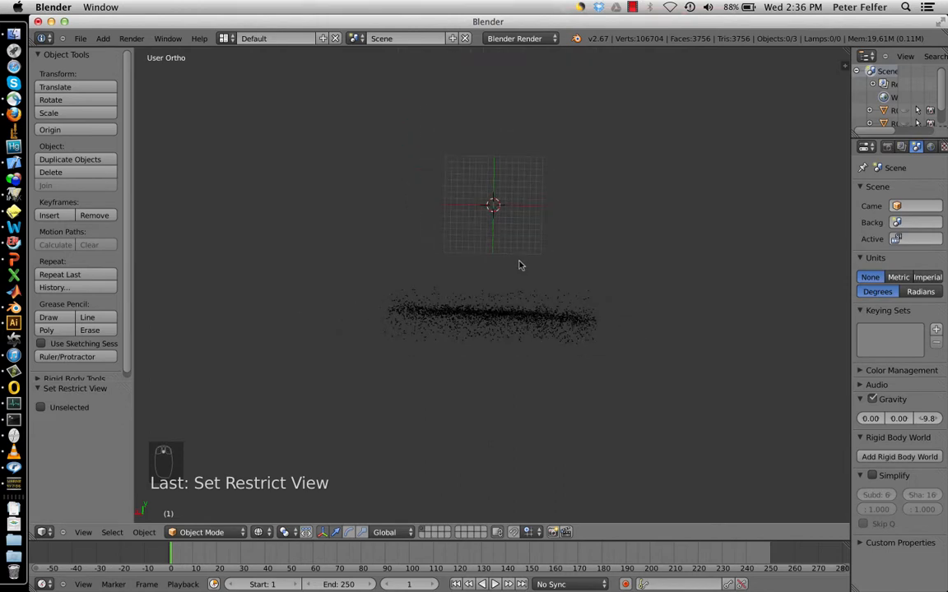
scroll(519, 264, up, 1)
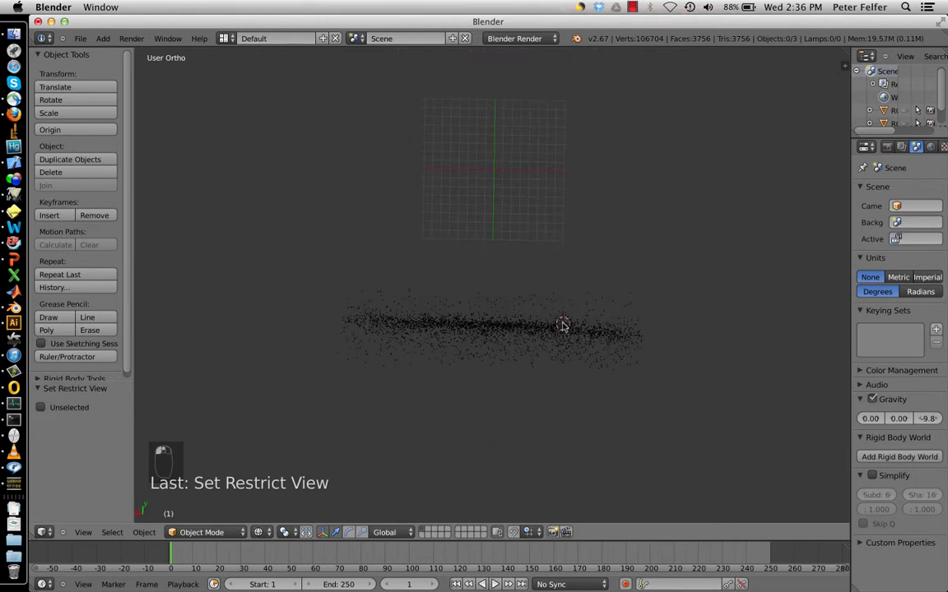
click(302, 302)
drag(302, 302, 641, 230)
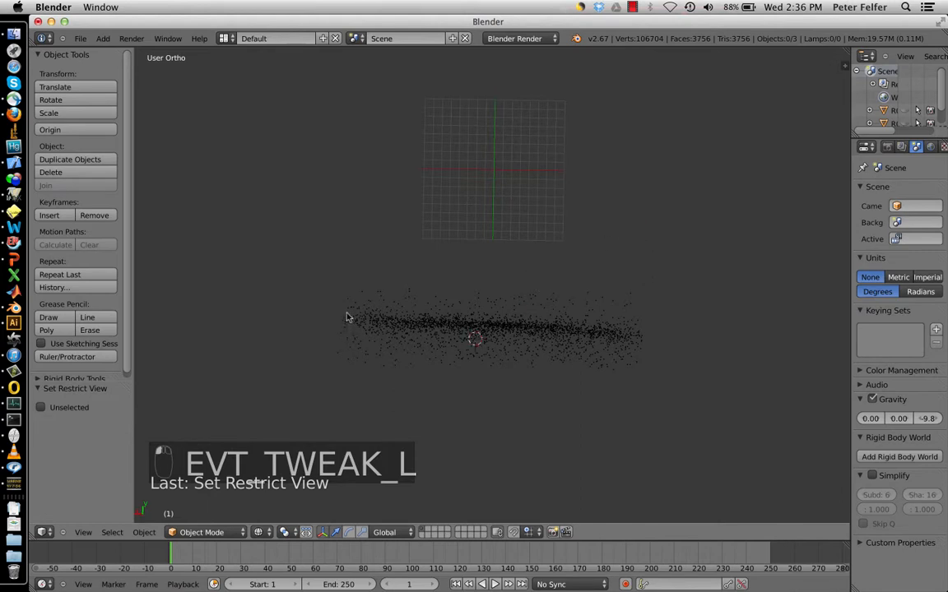
click(338, 264)
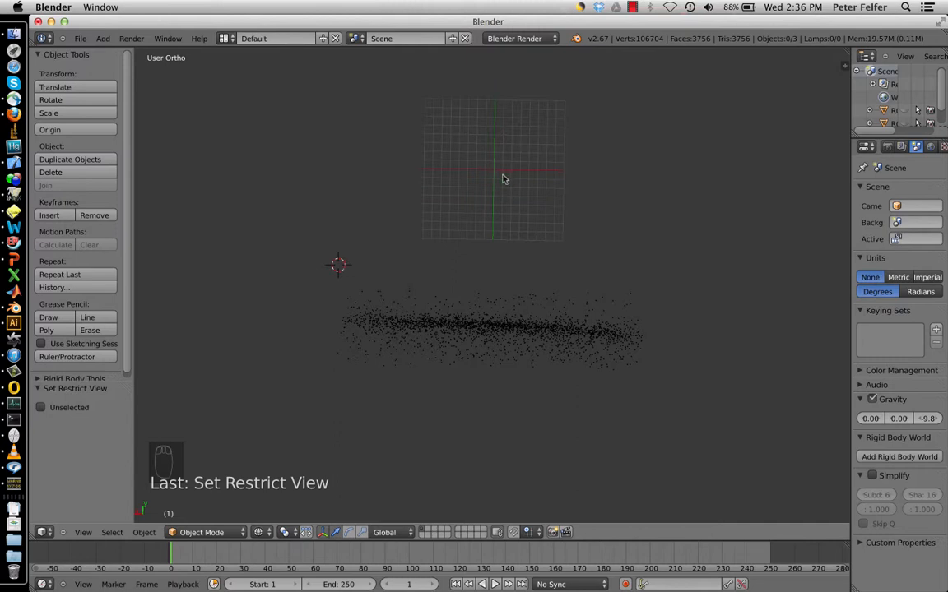
Snap the 3D cursor to the scene center and add a mesh plane there
key(shift+s)
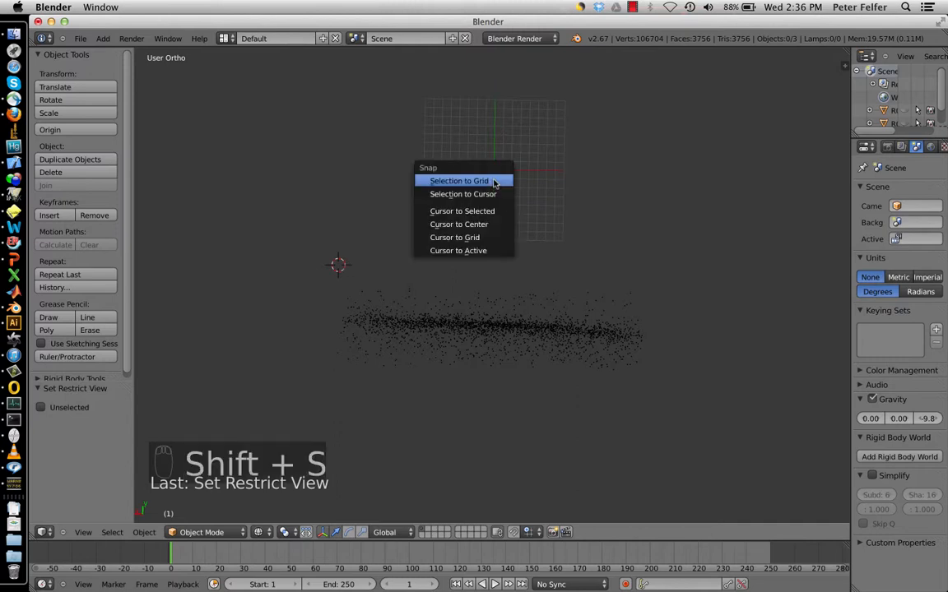
click(487, 224)
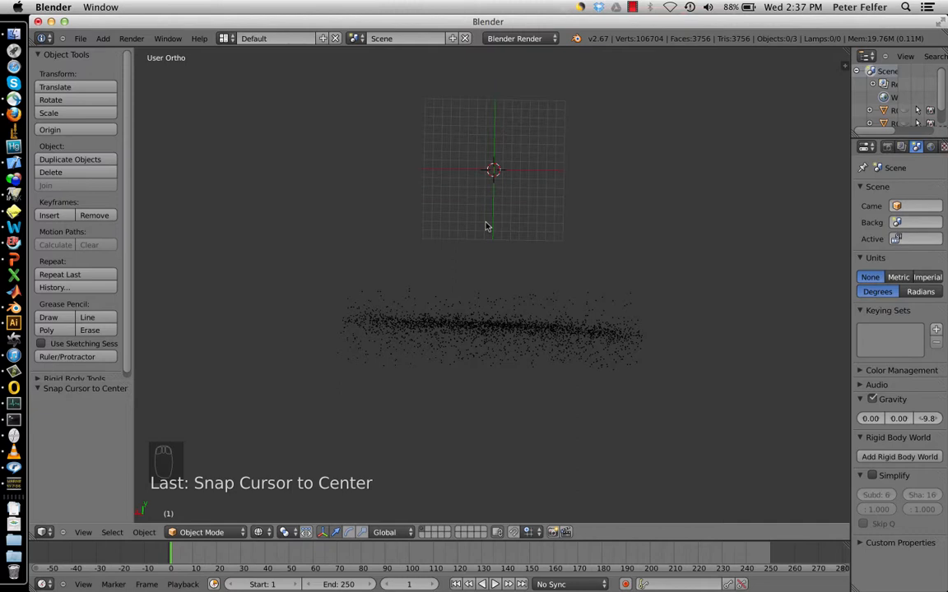
key(shift+a)
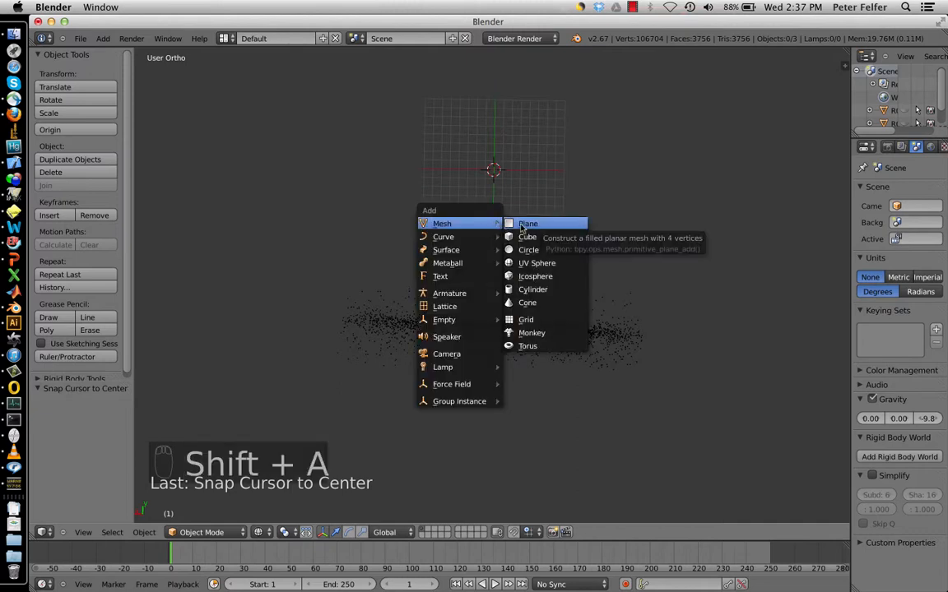
click(521, 227)
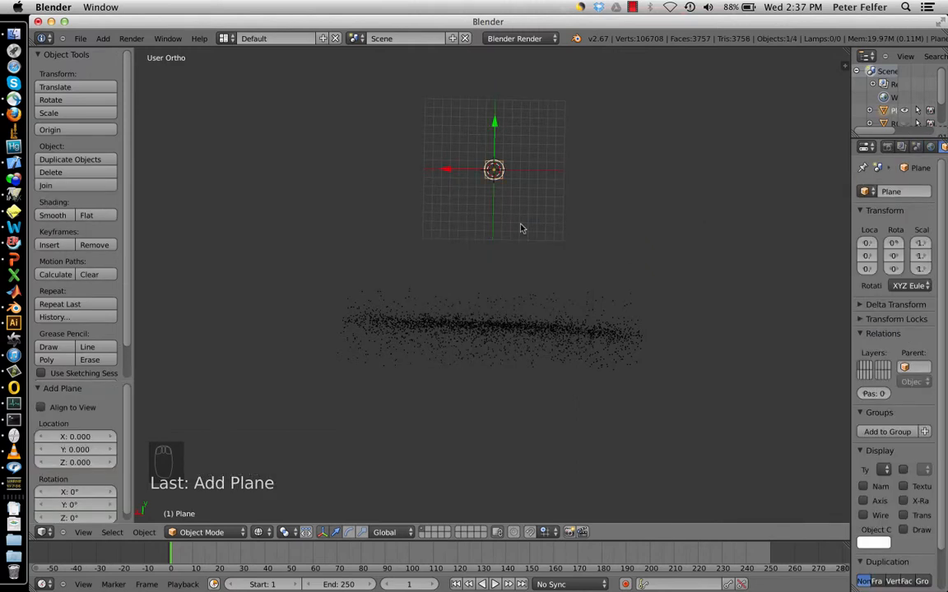
Rename the new plane object as "grain boundary"
click(892, 191)
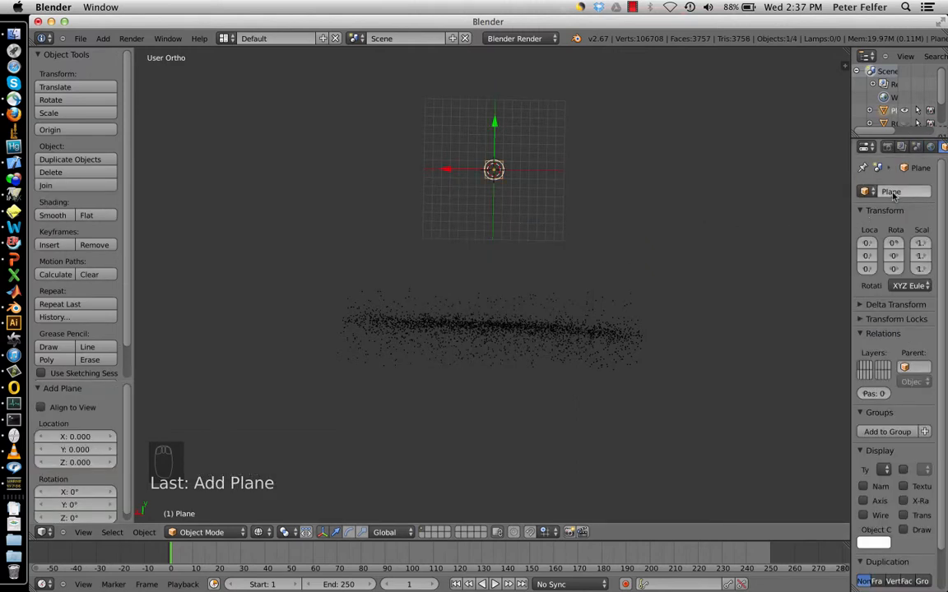
text(grain boundary)
key(Return)
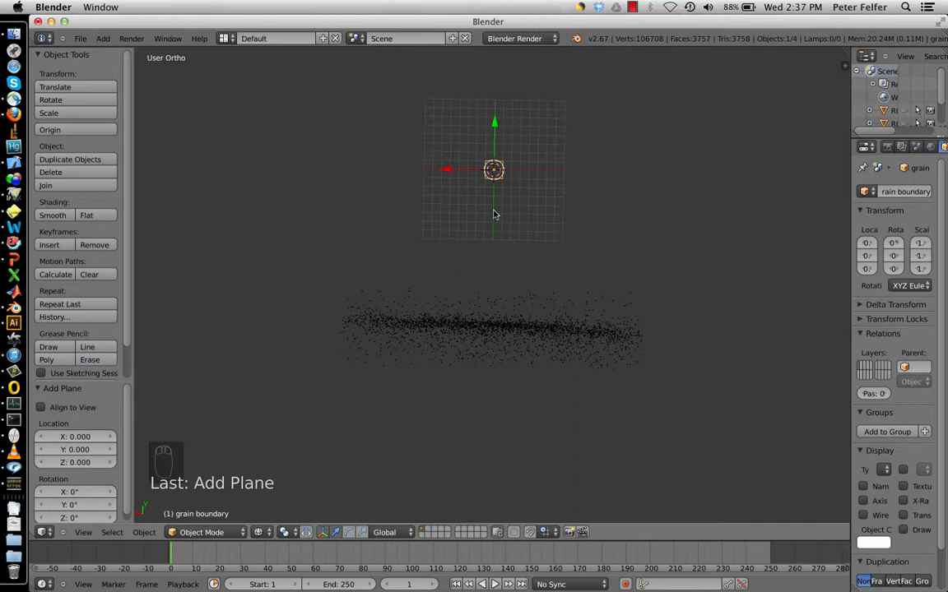
Enter Edit Mode on the grain boundary plane and scale all its vertices by a factor of 20
key(Tab)
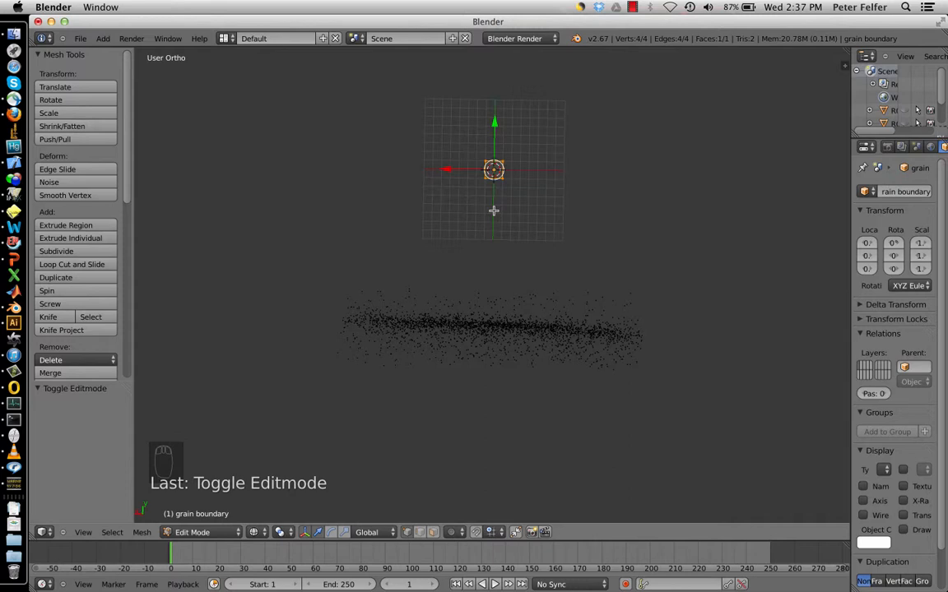
key(a)
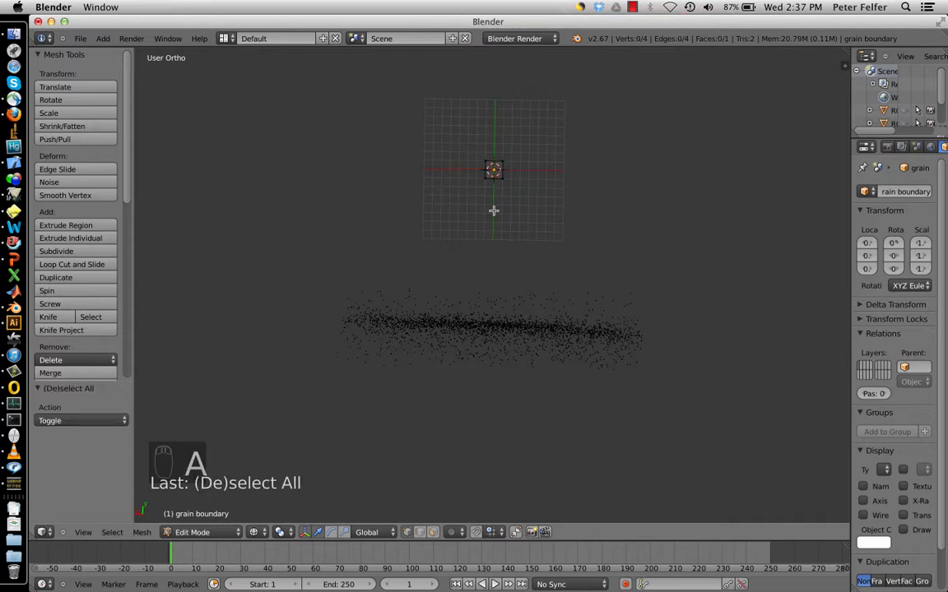
key(a)
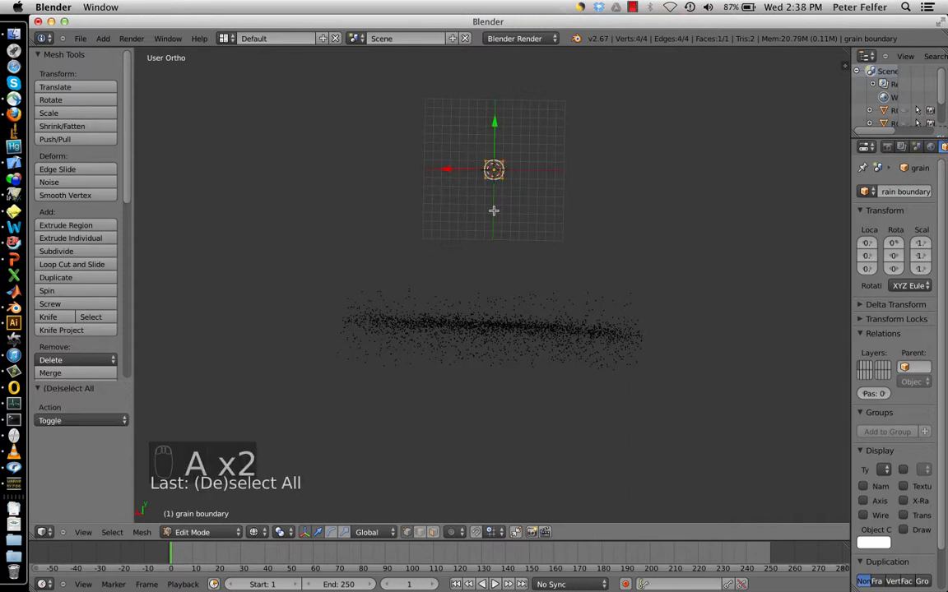
text(s20)
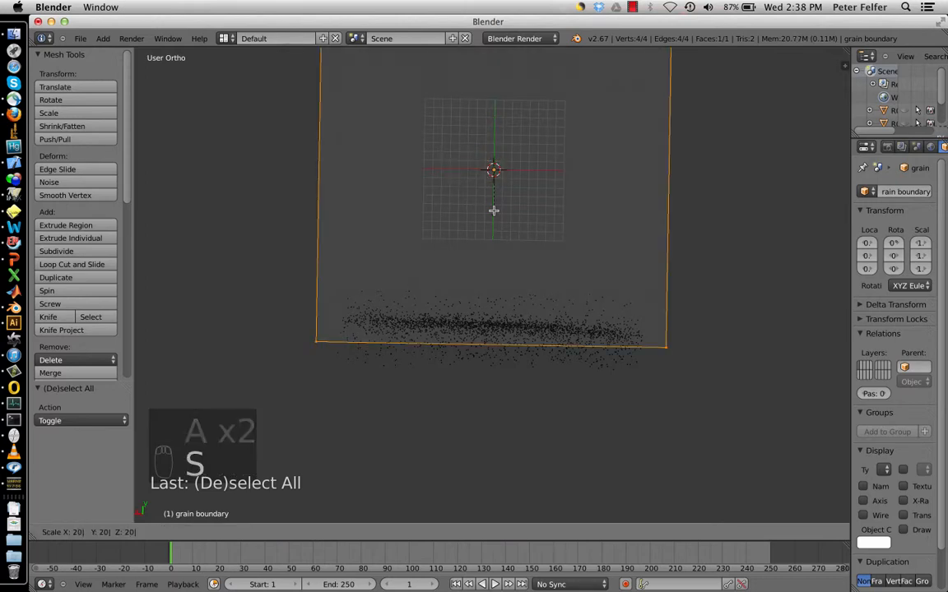
key(Return)
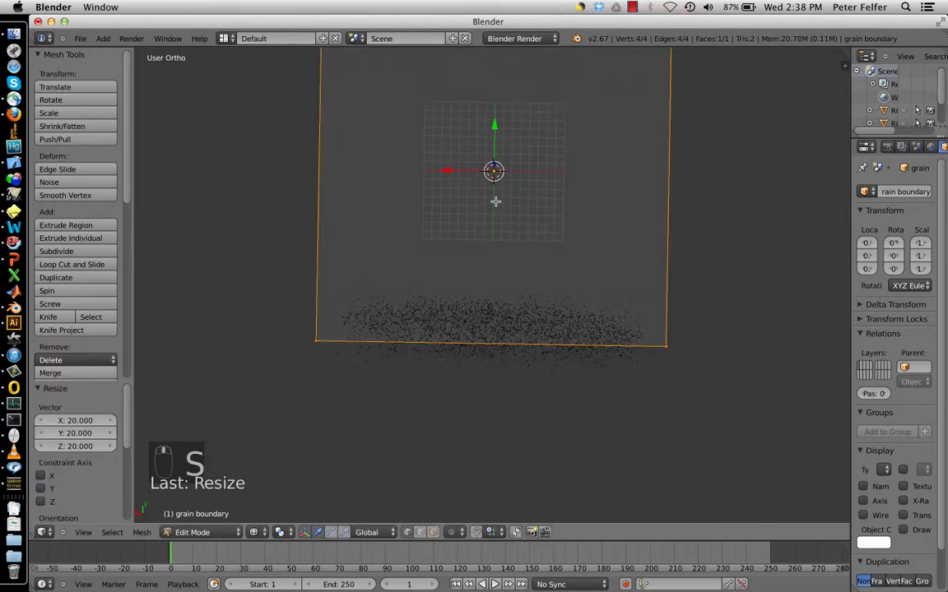
Rotate the enlarged plane by 90° in the right orthographic view
mouse_move(494, 206)
middle_down()
mouse_move(495, 278)
mouse_move(493, 201)
middle_up()
middle_drag(586, 281, 640, 350)
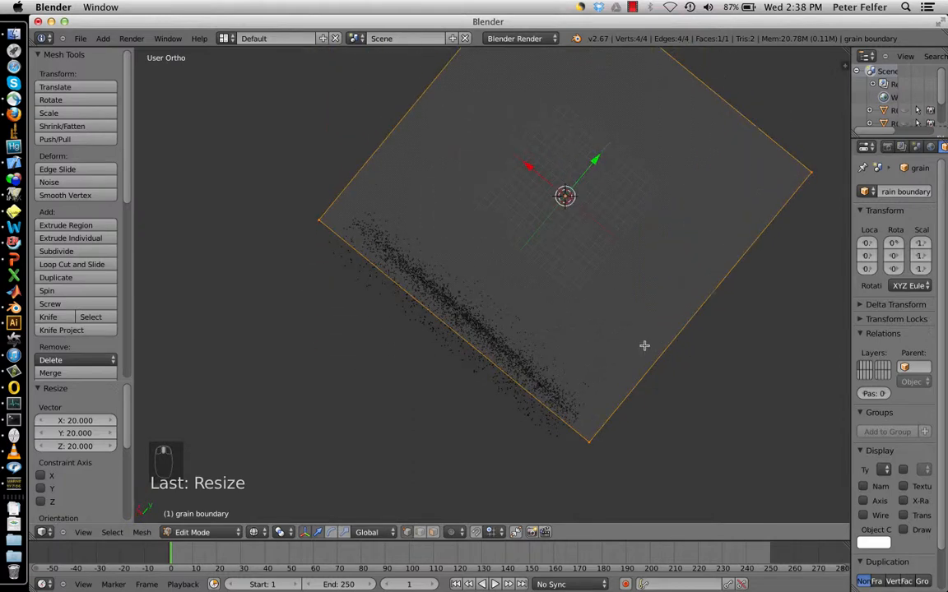
key(KP_1)
key(KP_3)
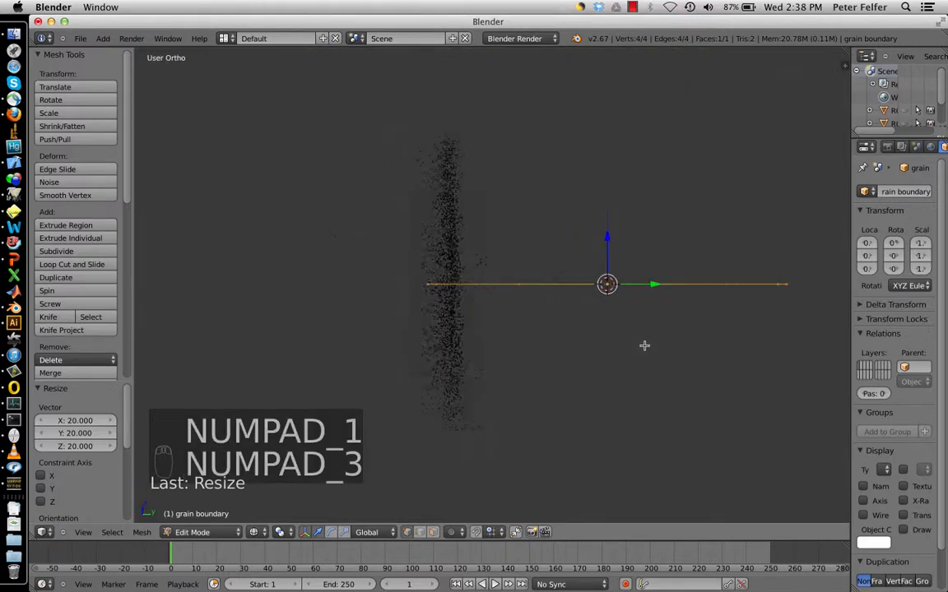
text(r)
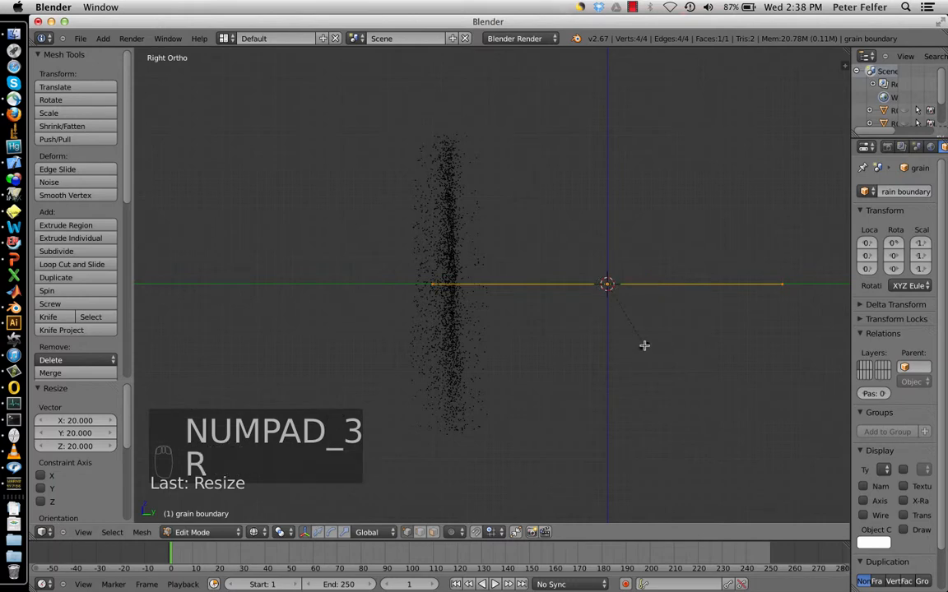
text(90)
key(Return)
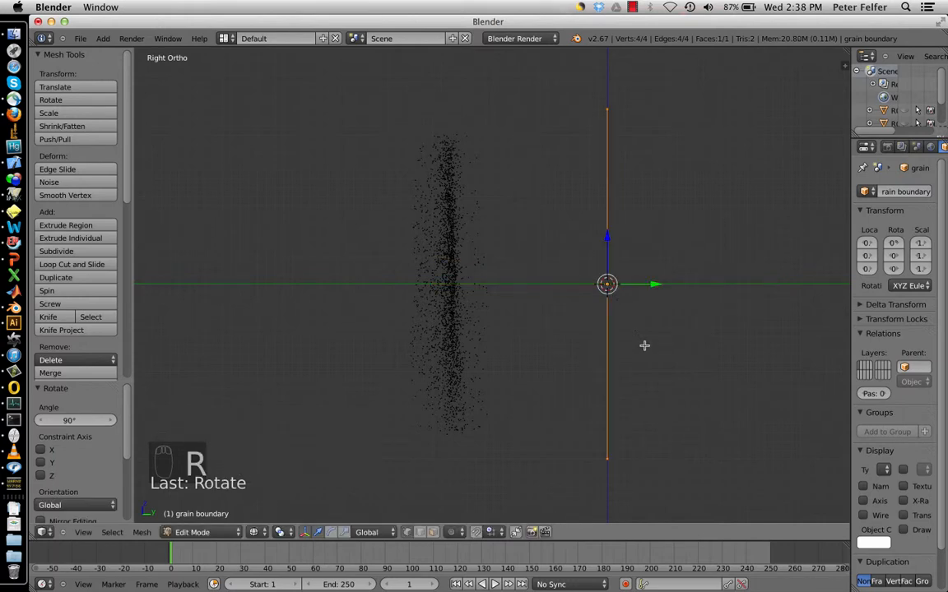
Move the plane about -17.5 in Y and 1.05 in Z onto the dense point band, and tilt it about -2.2° to match
key(g)
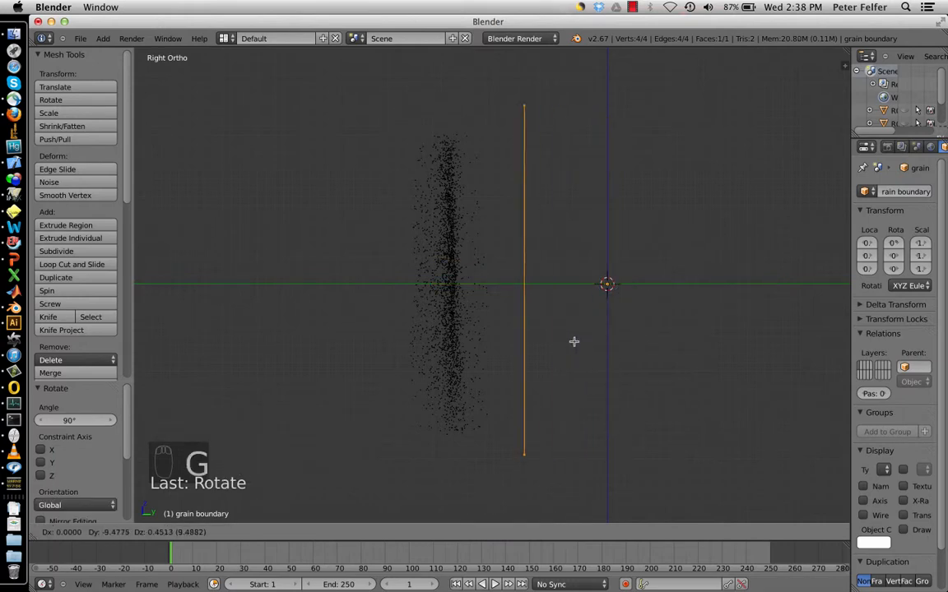
click(492, 336)
key(r)
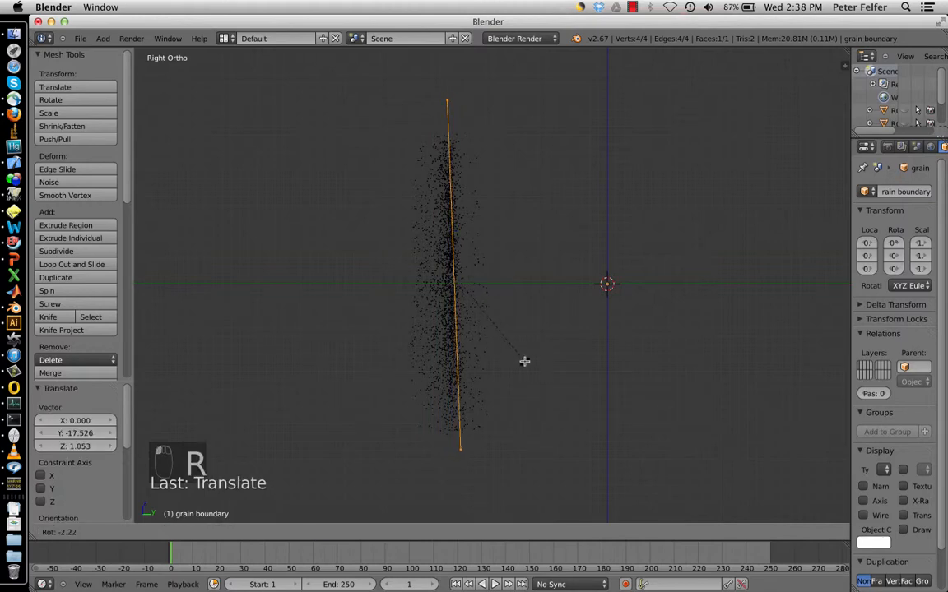
click(524, 361)
Subdivide the whole plane with 10 cuts, and subdivide the resulting grid once more with 1 cut
middle_drag(633, 304, 556, 308)
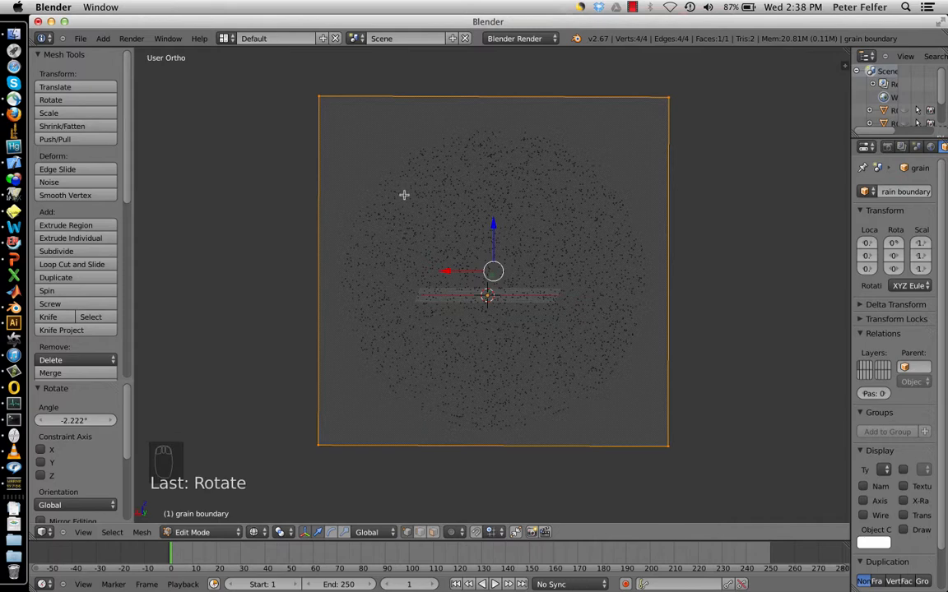
key(w)
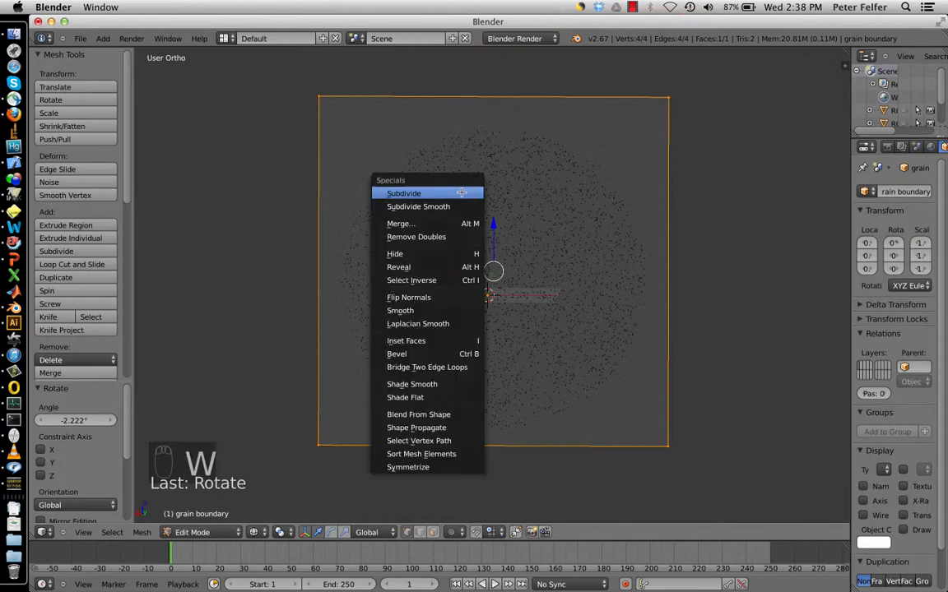
click(461, 193)
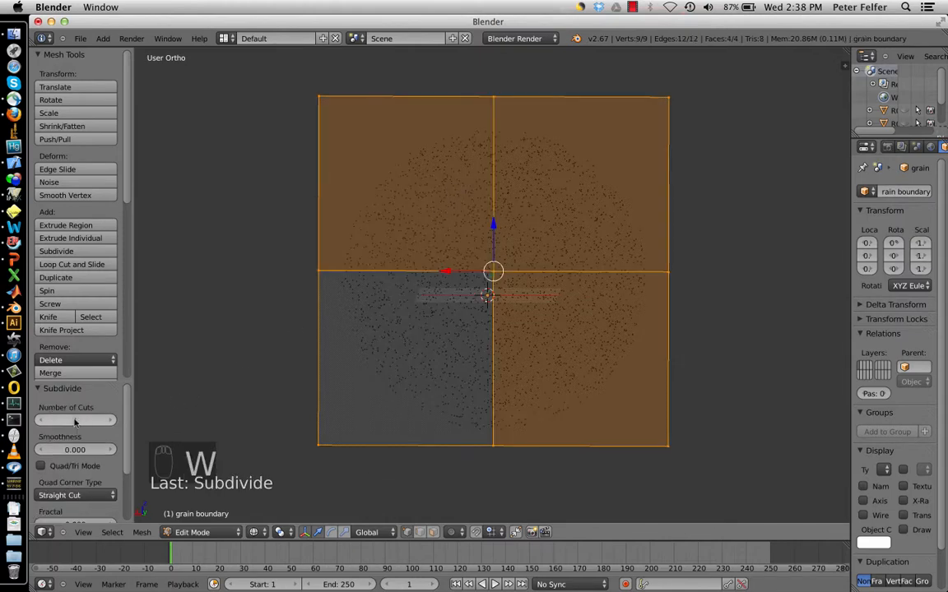
drag(70, 420, 231, 415)
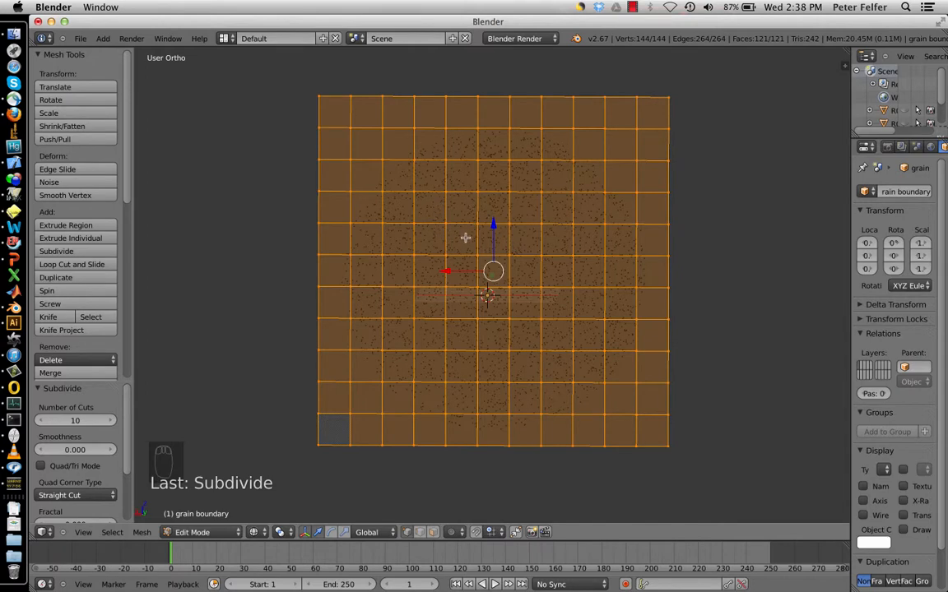
key(w)
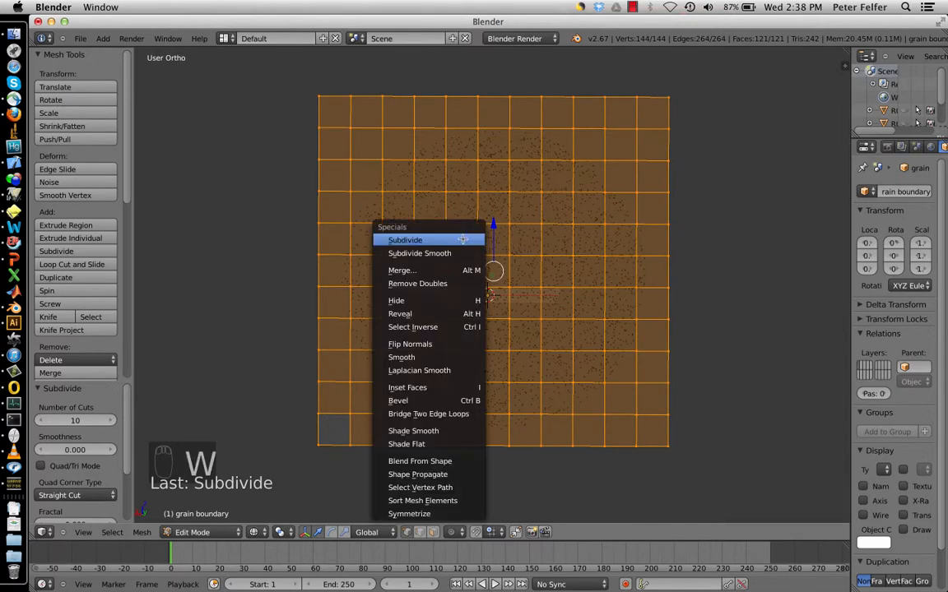
click(463, 239)
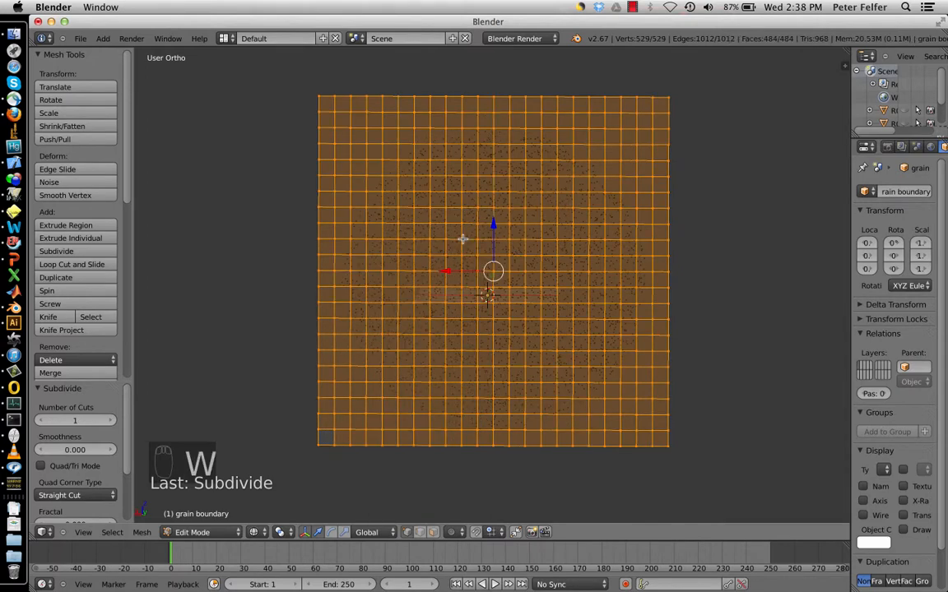
middle_drag(463, 238, 463, 181)
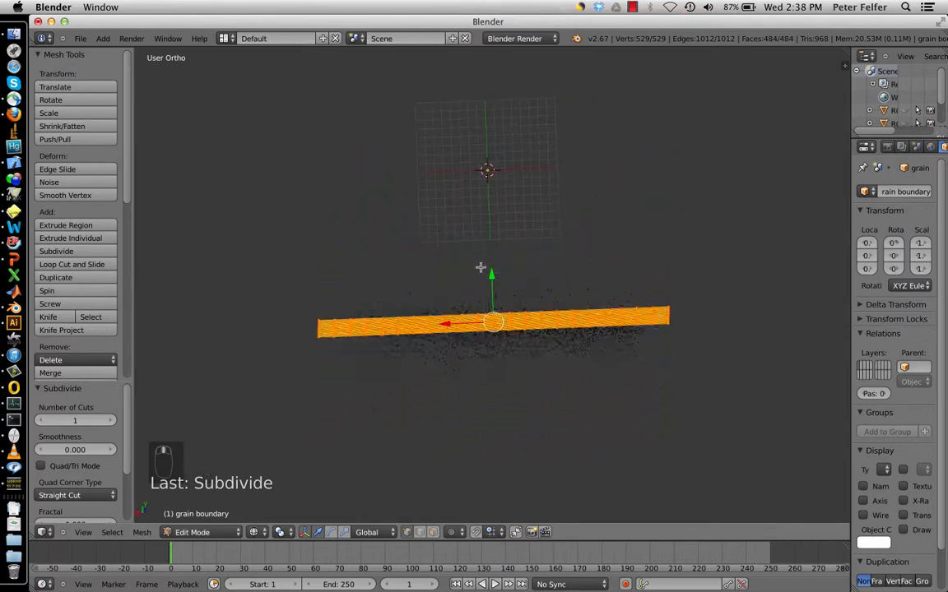
middle_drag(480, 268, 482, 337)
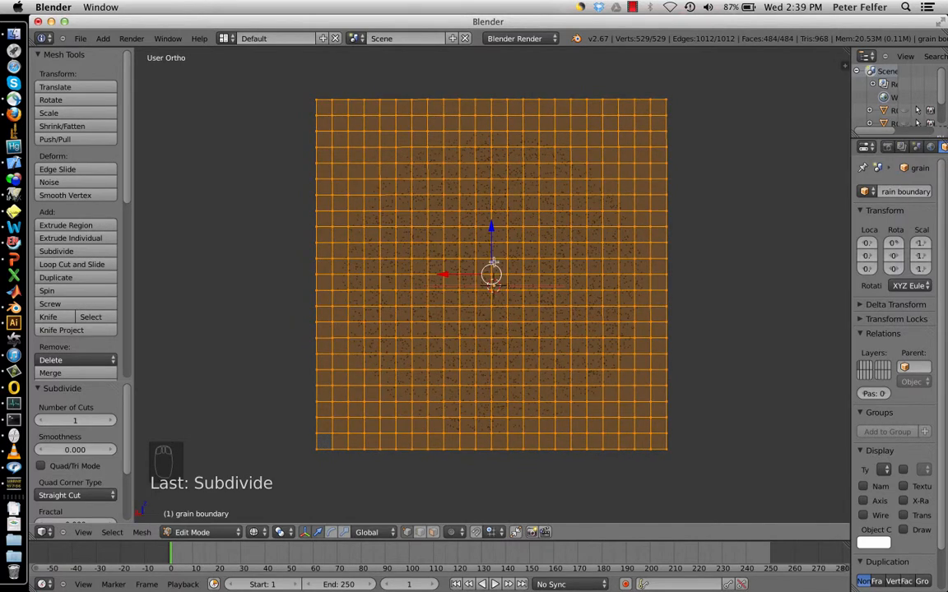
Deselect all vertices, return to Object Mode, and show the scene in solid shading
key(a)
key(Tab)
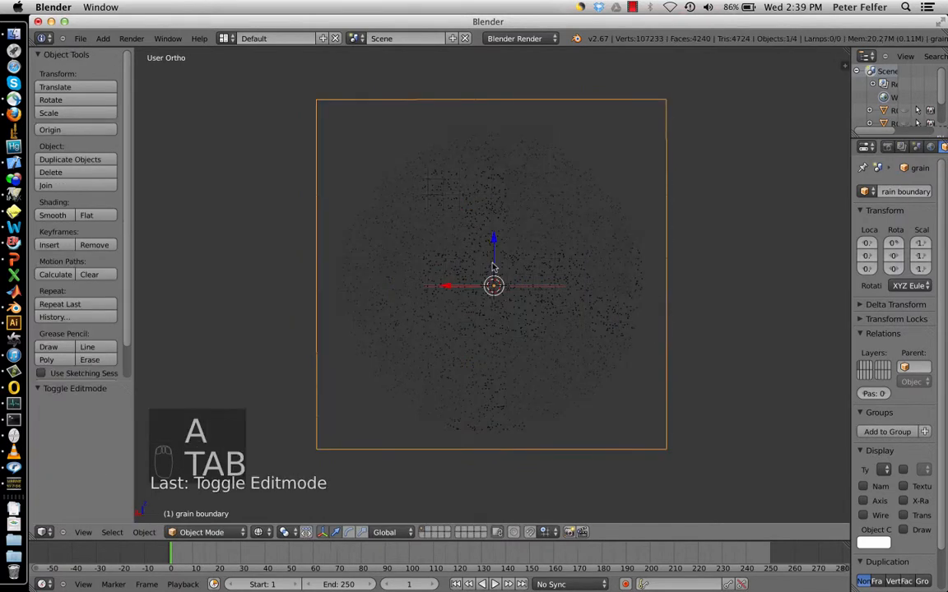
key(z)
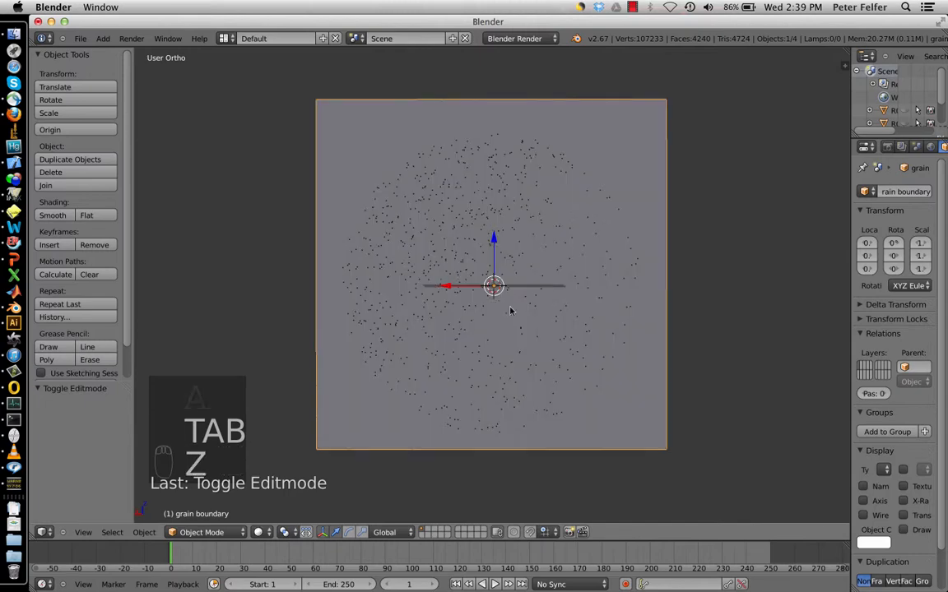
mouse_move(510, 311)
middle_down()
mouse_move(510, 243)
mouse_move(510, 307)
middle_up()
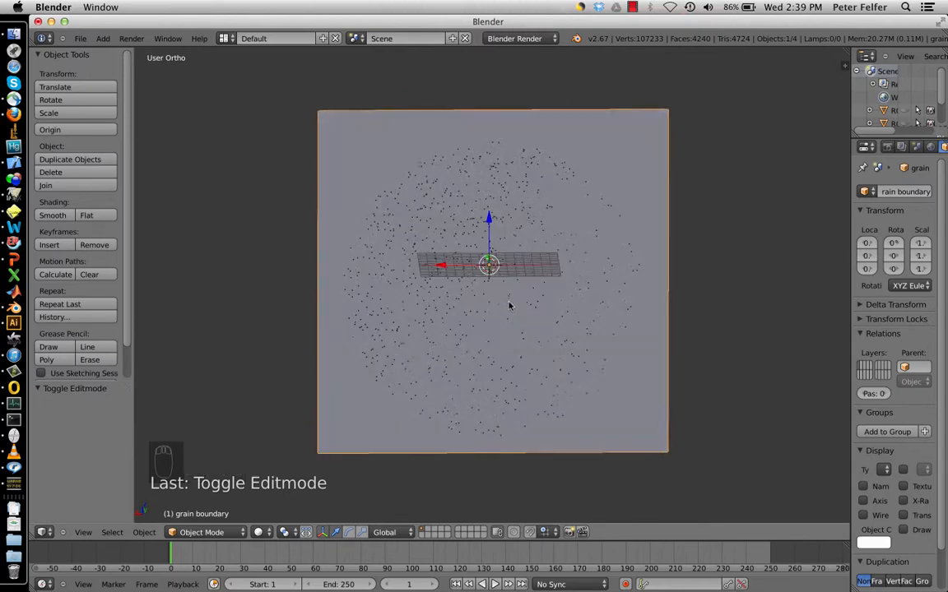
Widen the outliner and properties area, unhide the hull object, and view it face-on against the grain boundary plane
drag(852, 105, 739, 104)
scroll(777, 111, down, 1)
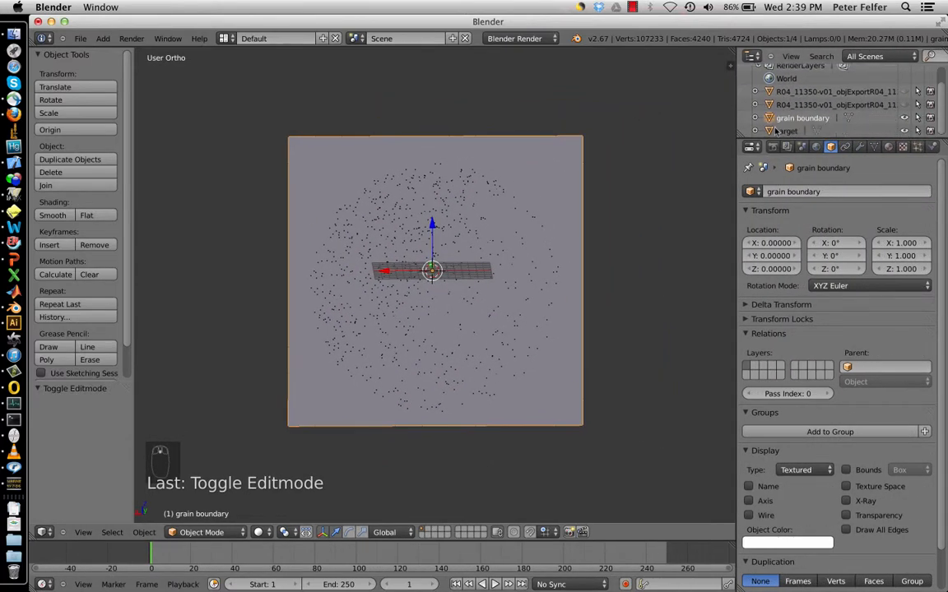
click(904, 106)
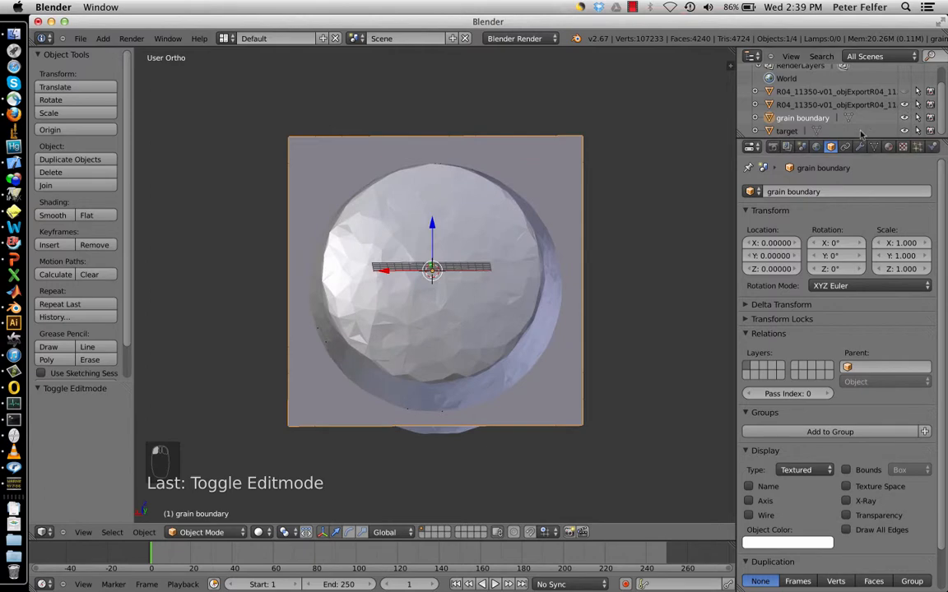
mouse_move(438, 352)
middle_down()
mouse_move(441, 274)
mouse_move(433, 360)
mouse_move(446, 369)
mouse_move(504, 359)
mouse_move(457, 359)
mouse_move(438, 343)
middle_up()
scroll(437, 343, up, 1)
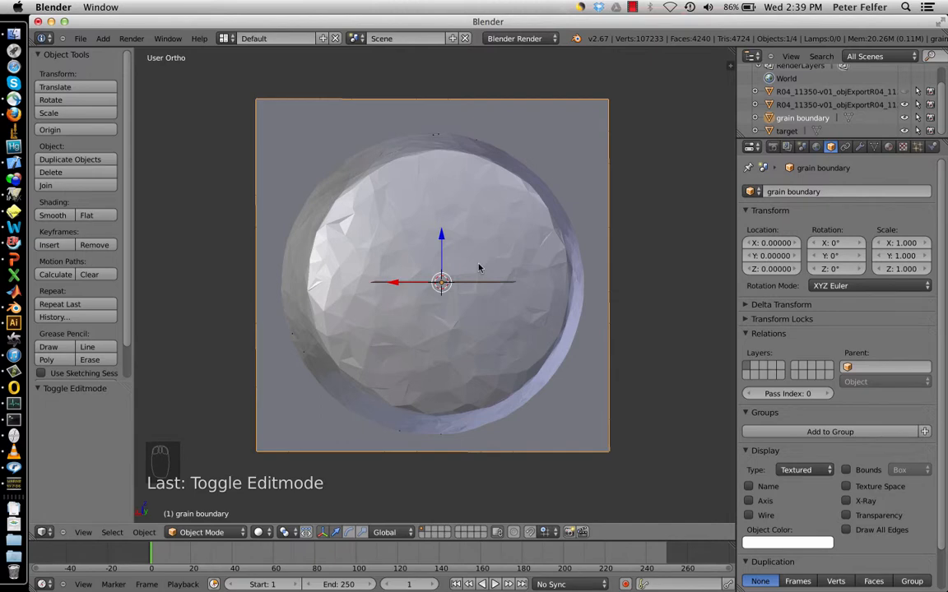
mouse_move(479, 267)
middle_down()
mouse_move(477, 169)
mouse_move(477, 268)
middle_up()
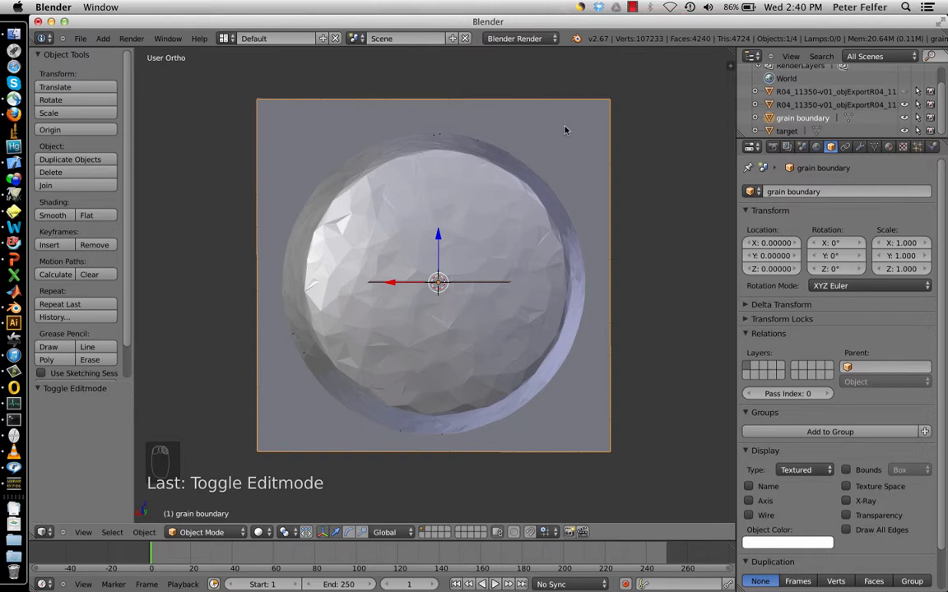
In Edit Mode, circle-select the grain boundary plane's vertices lying outside the hull and check the selection in wireframe
key(Tab)
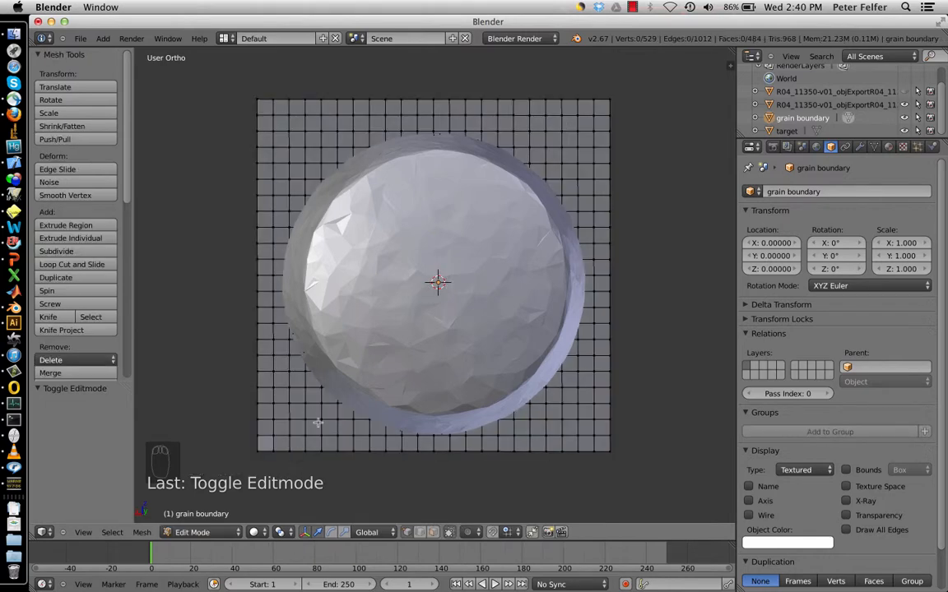
key(z)
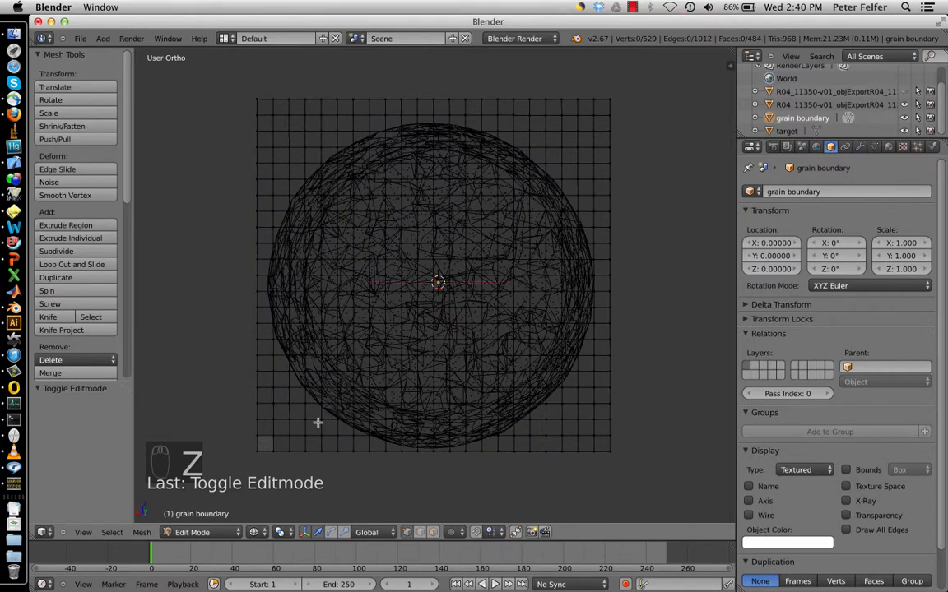
key(z)
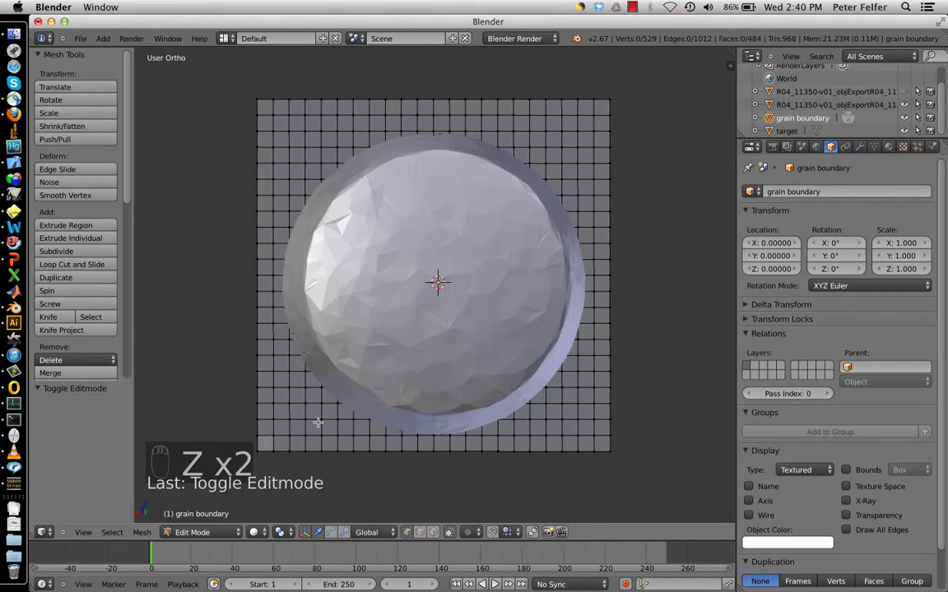
key(c)
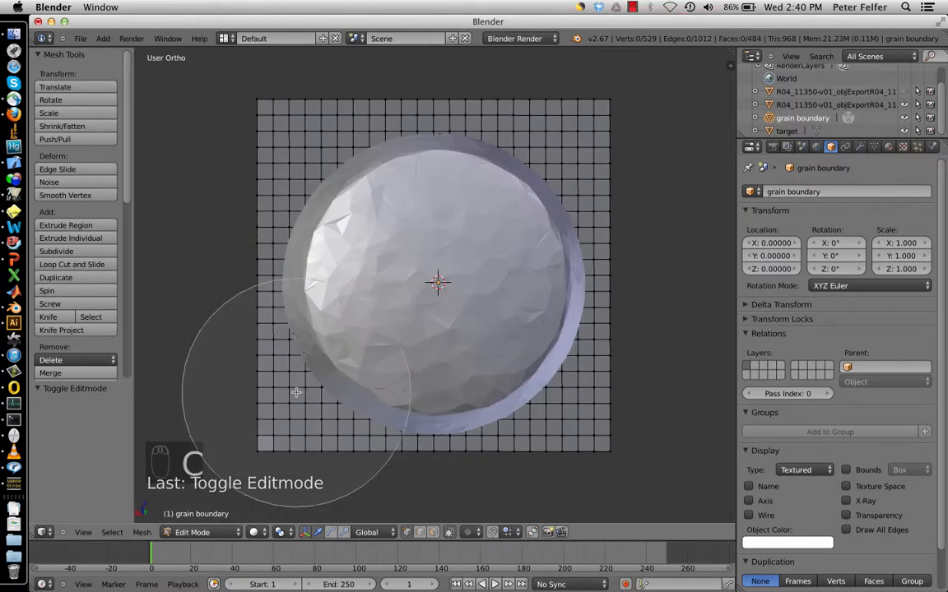
scroll(296, 392, up, 5)
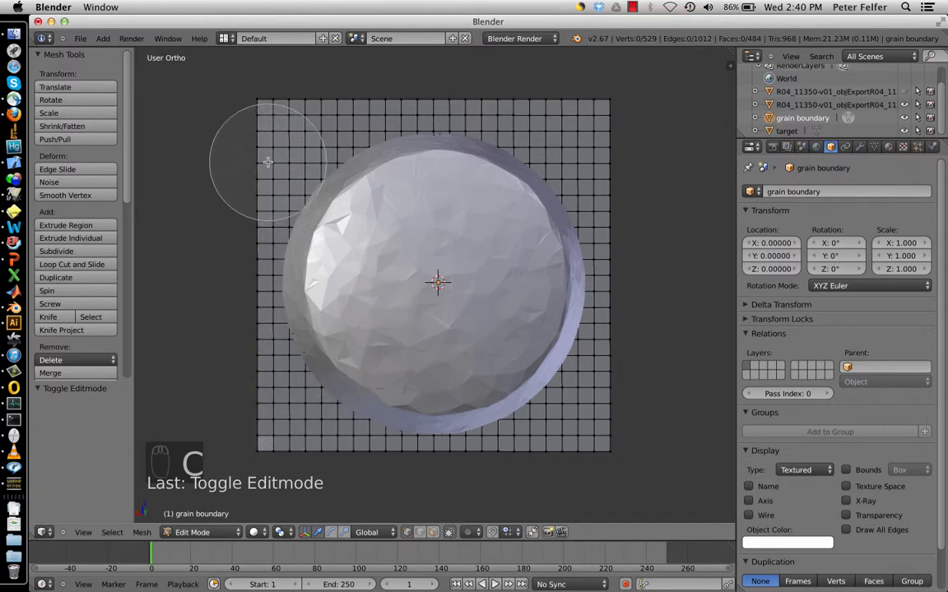
mouse_move(267, 162)
mouse_down()
mouse_move(300, 107)
mouse_move(400, 71)
mouse_move(533, 97)
mouse_move(567, 114)
mouse_move(621, 198)
mouse_move(636, 306)
mouse_move(630, 354)
mouse_move(619, 370)
mouse_move(631, 326)
mouse_move(599, 408)
mouse_move(568, 437)
mouse_up()
mouse_move(535, 454)
mouse_down()
mouse_move(335, 460)
mouse_move(262, 415)
mouse_move(231, 301)
mouse_move(232, 234)
mouse_move(250, 173)
mouse_move(263, 160)
mouse_move(267, 169)
mouse_move(247, 124)
mouse_move(354, 72)
mouse_move(390, 85)
mouse_move(470, 74)
mouse_move(501, 93)
mouse_move(554, 101)
mouse_move(581, 153)
mouse_move(614, 180)
mouse_move(630, 243)
mouse_move(623, 364)
mouse_move(508, 481)
mouse_move(299, 425)
mouse_move(235, 313)
mouse_move(243, 202)
mouse_move(290, 119)
mouse_move(424, 108)
mouse_move(473, 72)
mouse_move(431, 66)
mouse_move(264, 122)
mouse_move(262, 203)
mouse_up()
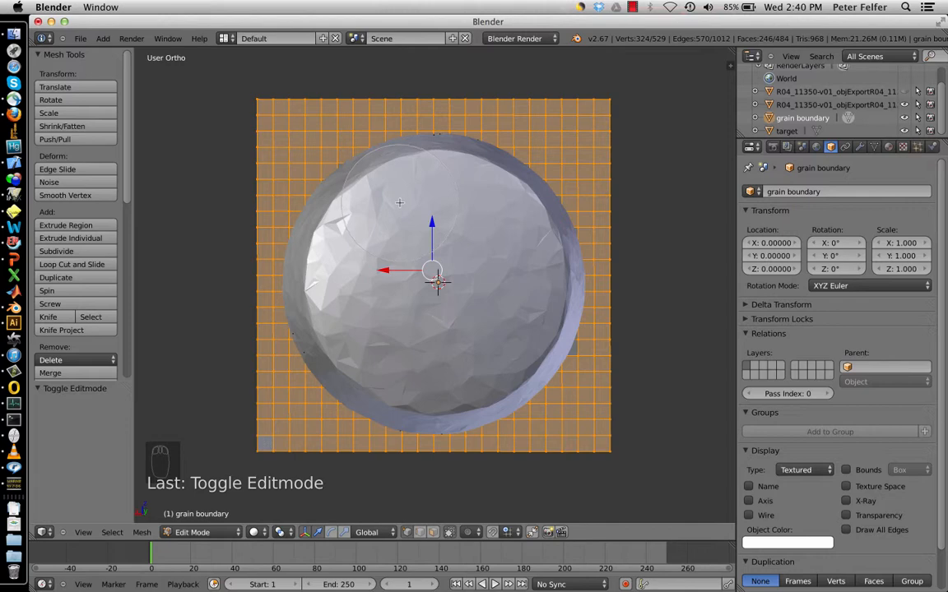
key(z)
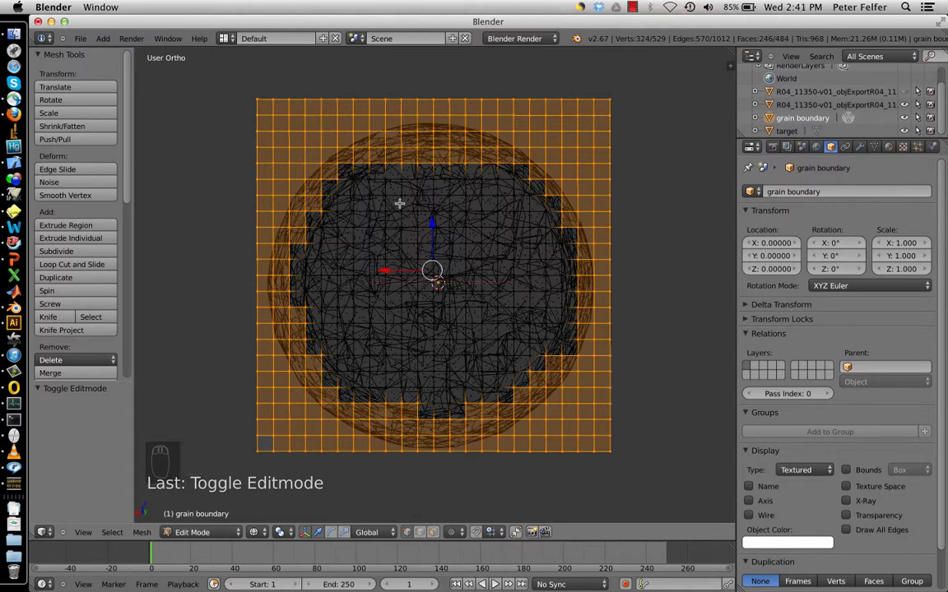
Delete the selected vertices outside the hull and switch back to solid shading
key(x)
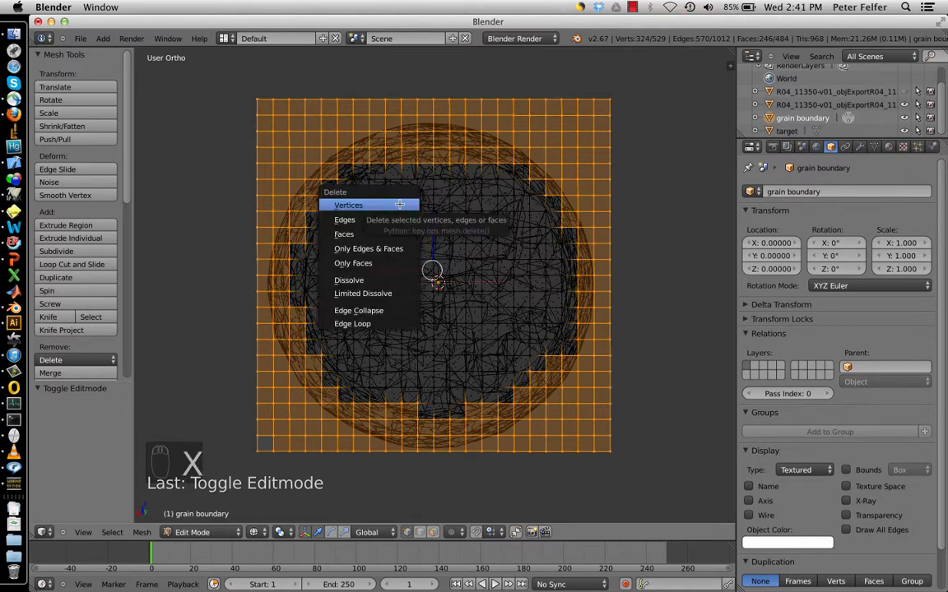
click(399, 204)
key(z)
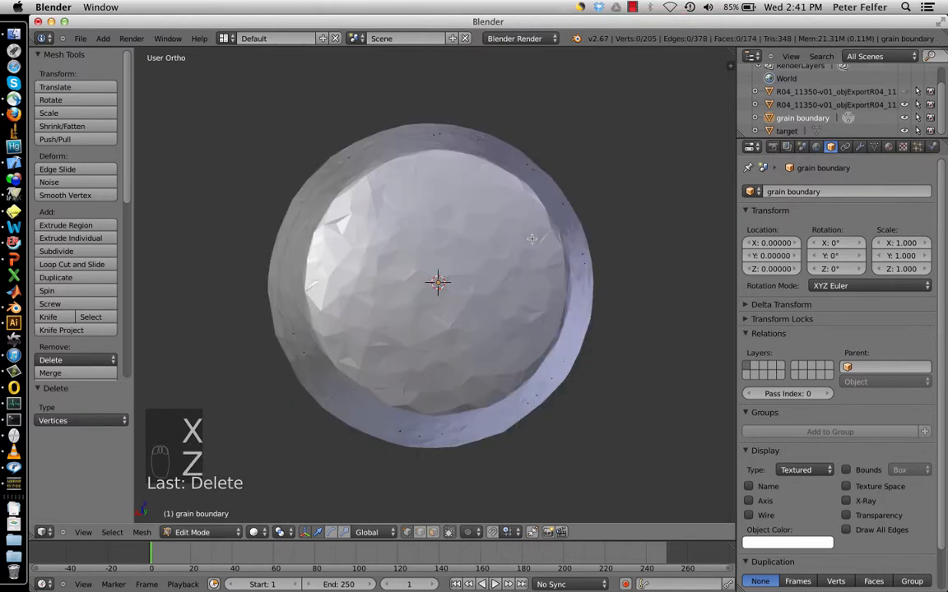
Hide the hull object and undo the vertex deletion on the grain boundary plane
click(905, 105)
middle_drag(427, 362, 408, 367)
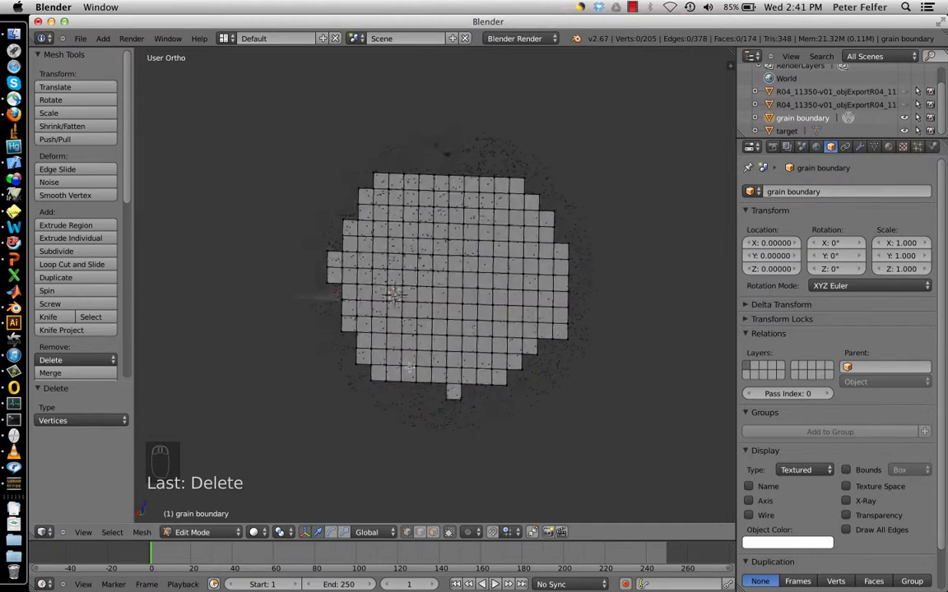
key(super+z)
key(super+z)
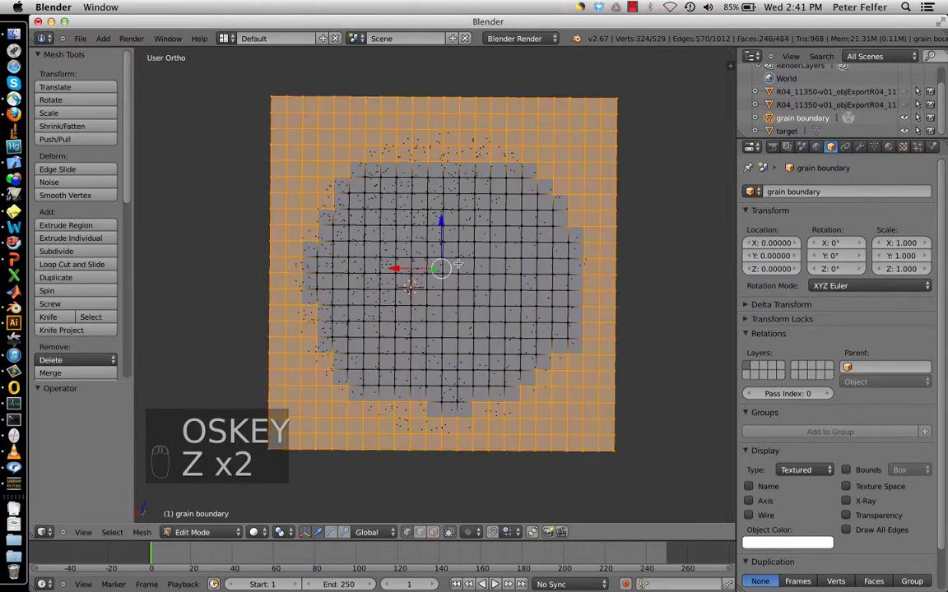
Deselect six vertices along the inner edge of the selected ring at the upper rim, two at the lower rim and one at the left rim
key(c)
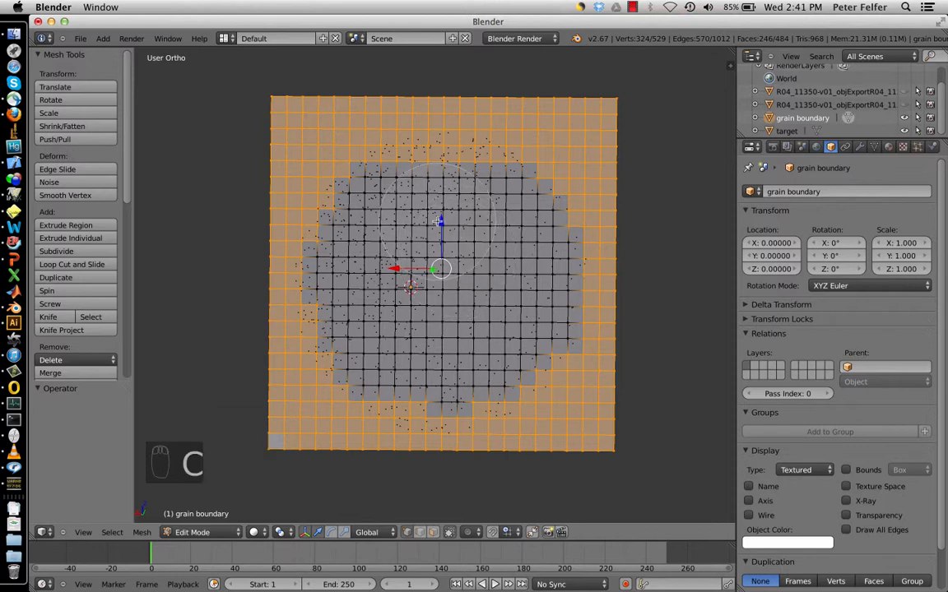
key(Escape)
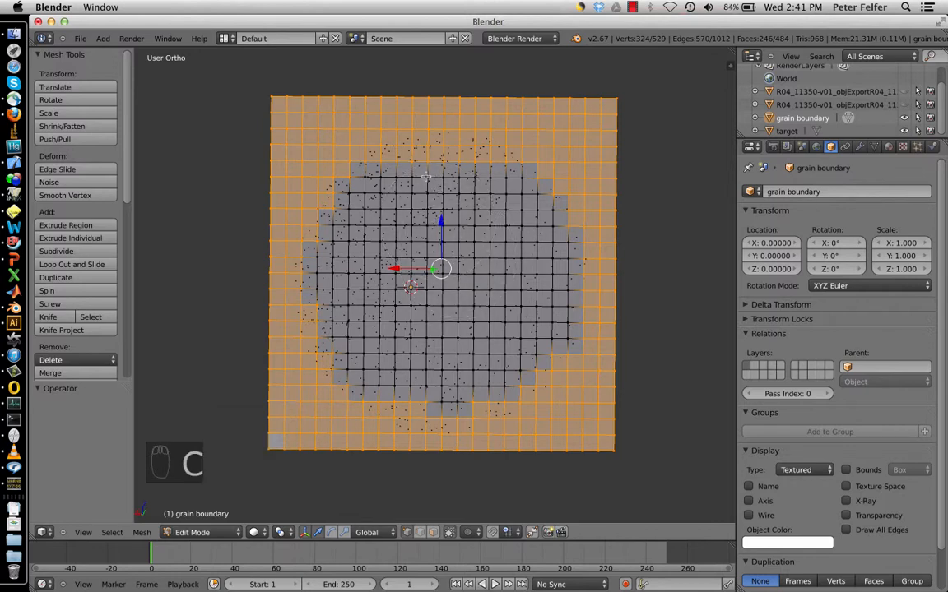
shift+right_click(400, 161)
shift+right_click(414, 160)
shift+right_click(430, 162)
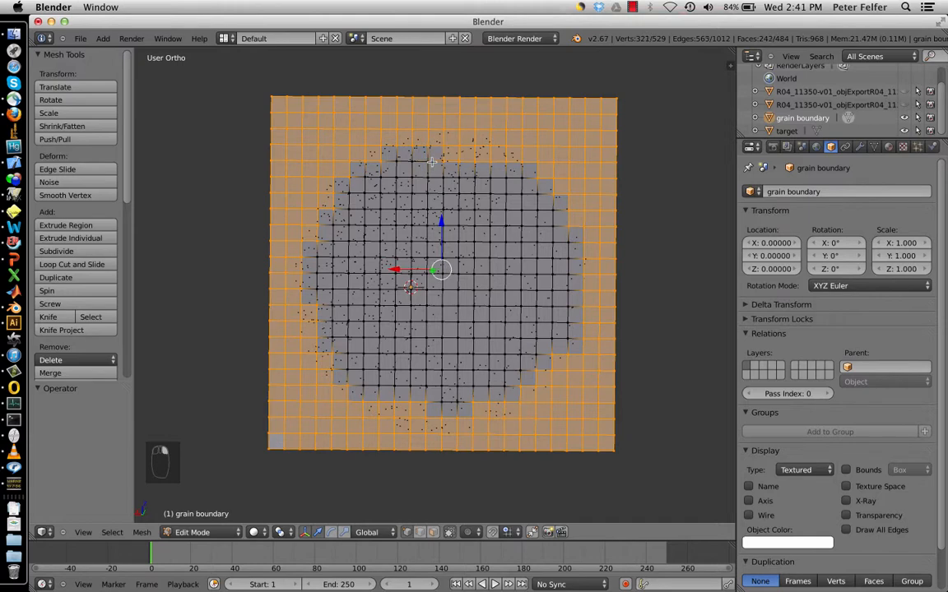
shift+right_click(446, 162)
shift+right_click(461, 161)
shift+right_click(478, 162)
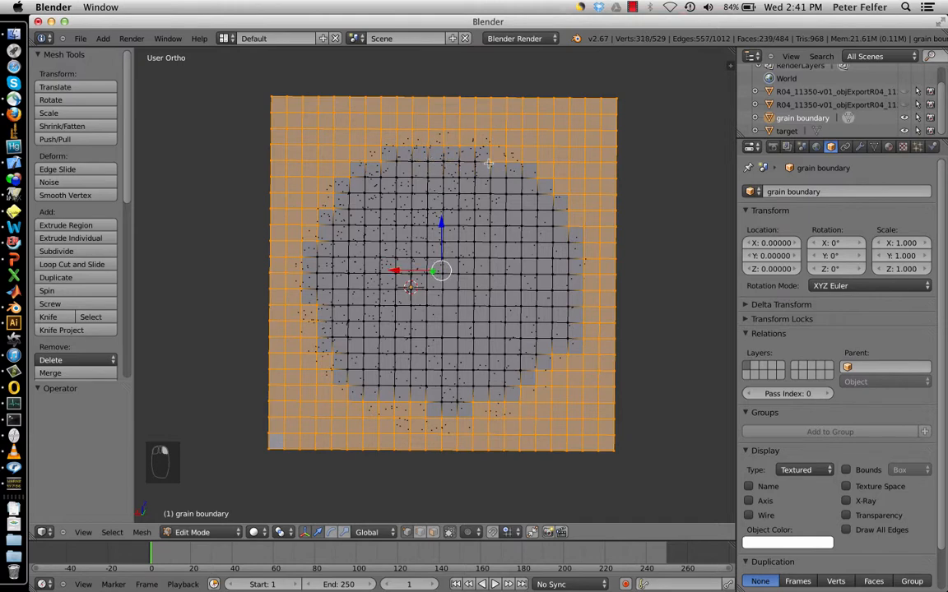
shift+right_click(425, 404)
shift+right_click(410, 403)
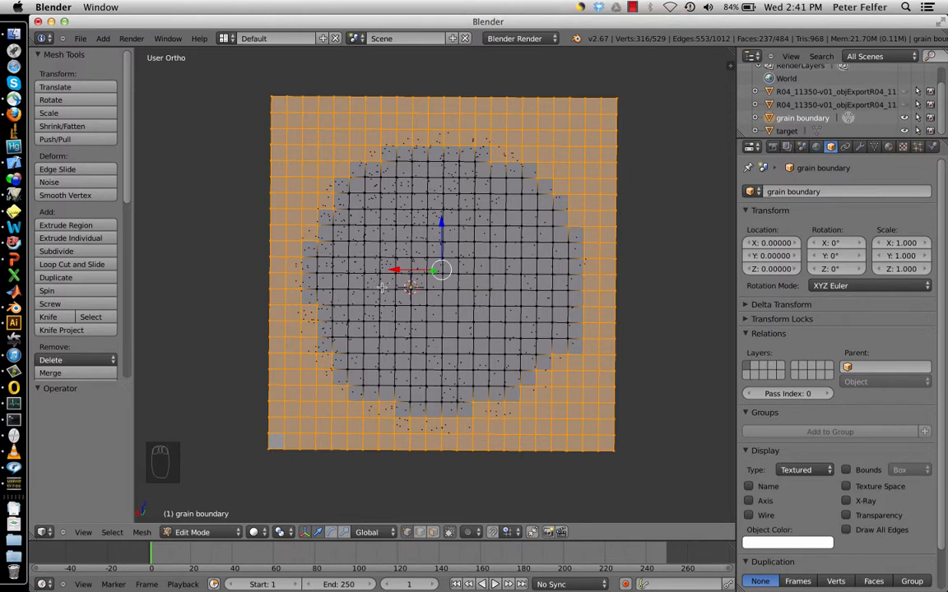
shift+right_click(579, 352)
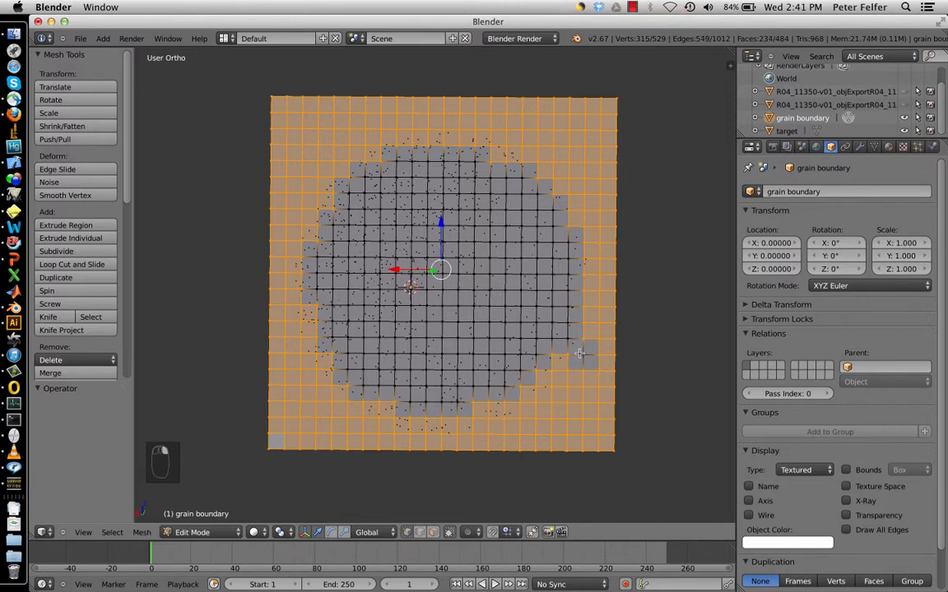
shift+right_click(582, 353)
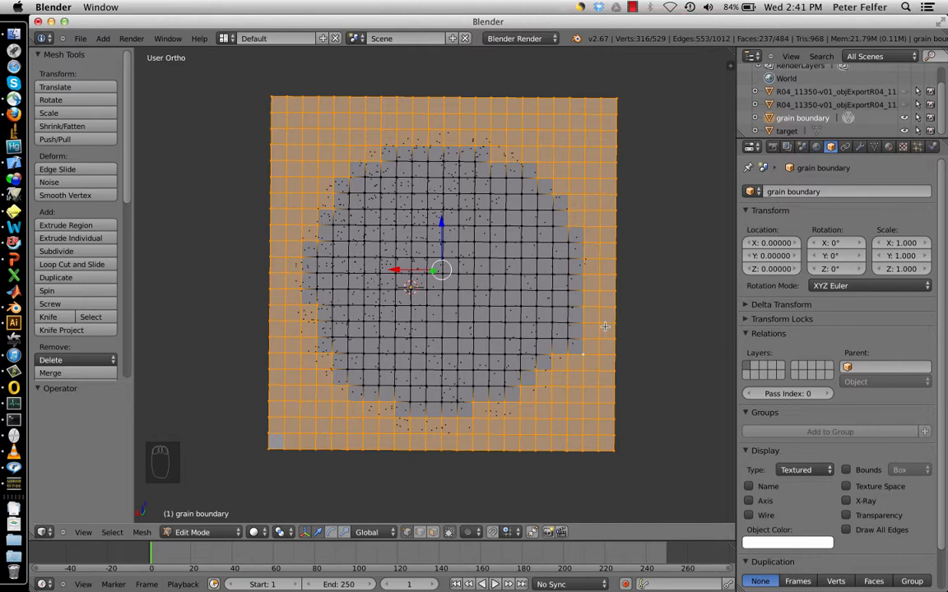
shift+right_click(319, 307)
Delete the selected outer vertices of the grain boundary plane and return to Object Mode
key(x)
click(412, 321)
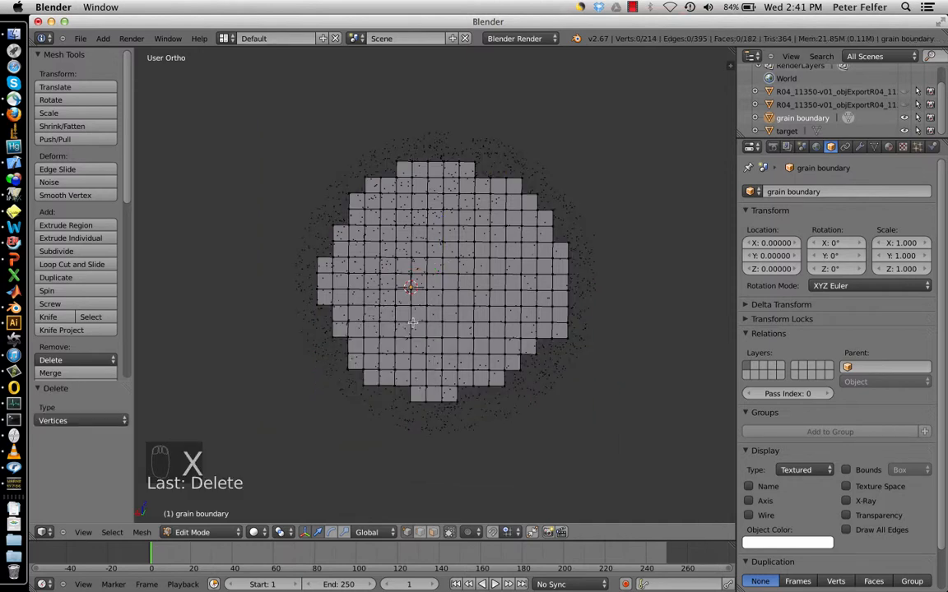
mouse_move(412, 321)
middle_down()
mouse_move(448, 322)
mouse_move(484, 224)
mouse_move(423, 290)
mouse_move(421, 305)
middle_up()
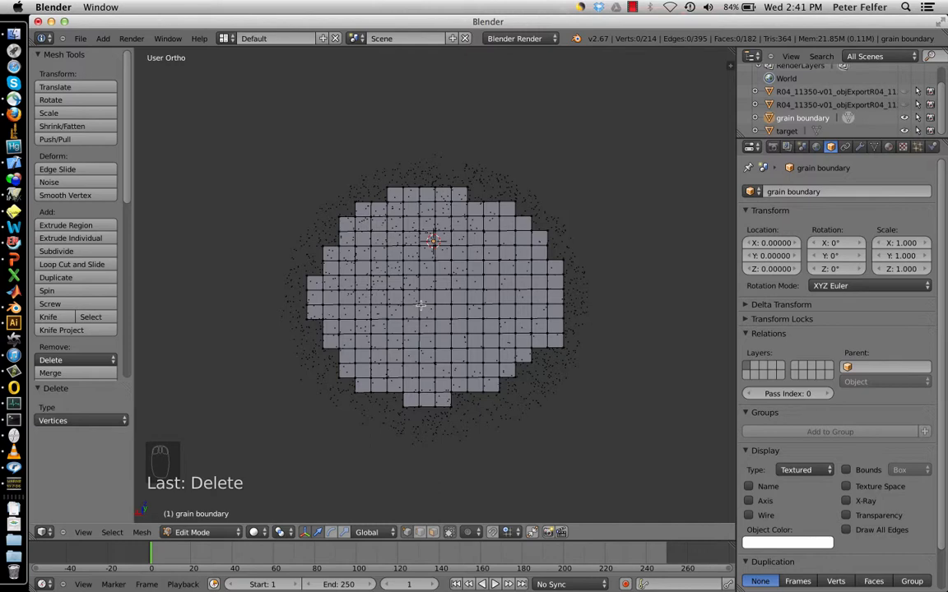
key(Tab)
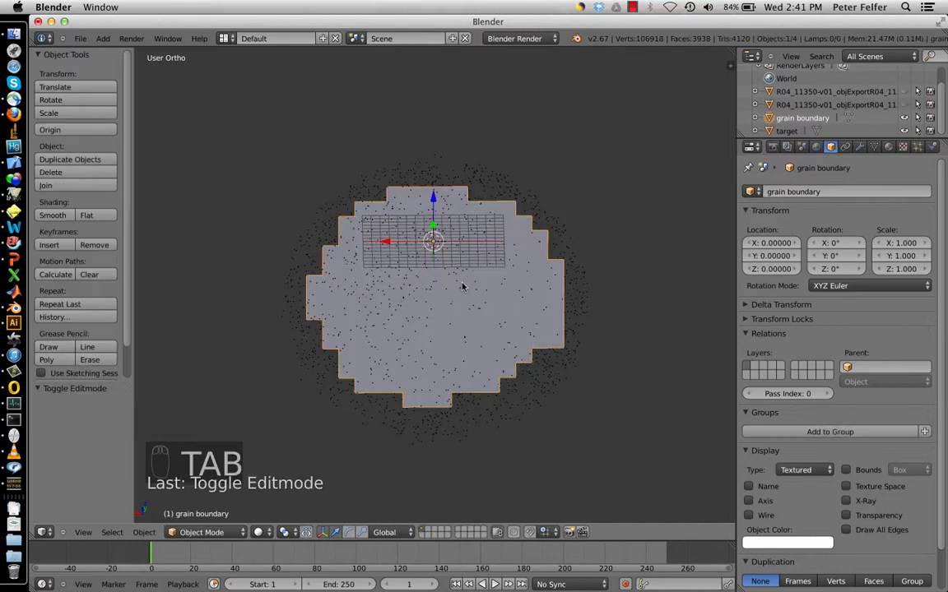
Switch to the Scripting layout and open DCOM_blend5.py from the DCOM_Blender folder as a text block
click(224, 38)
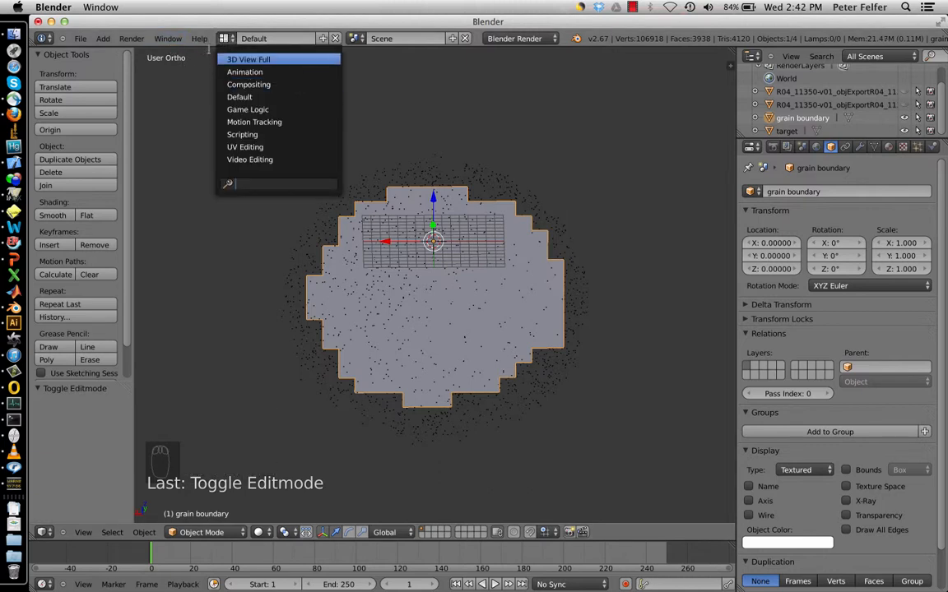
click(256, 134)
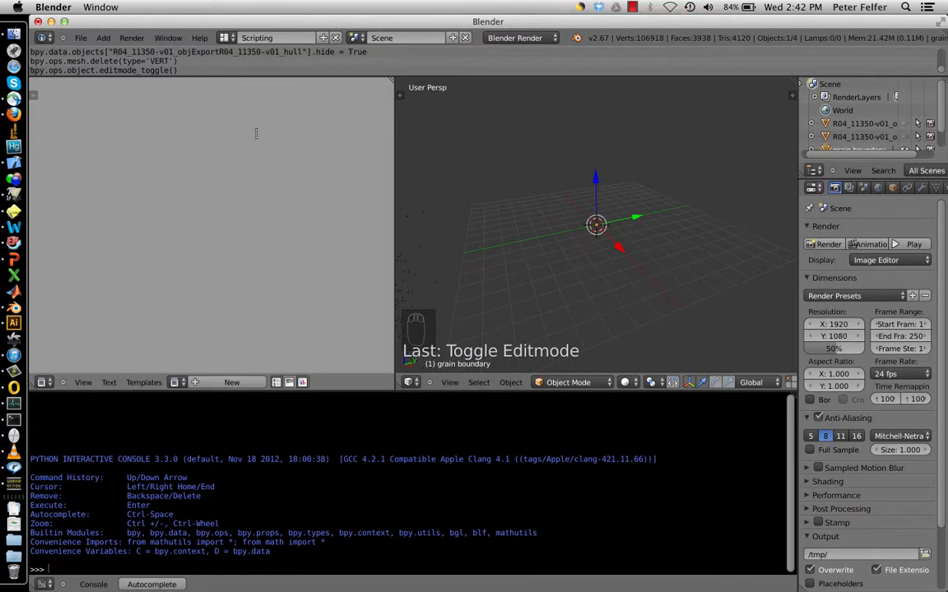
click(116, 380)
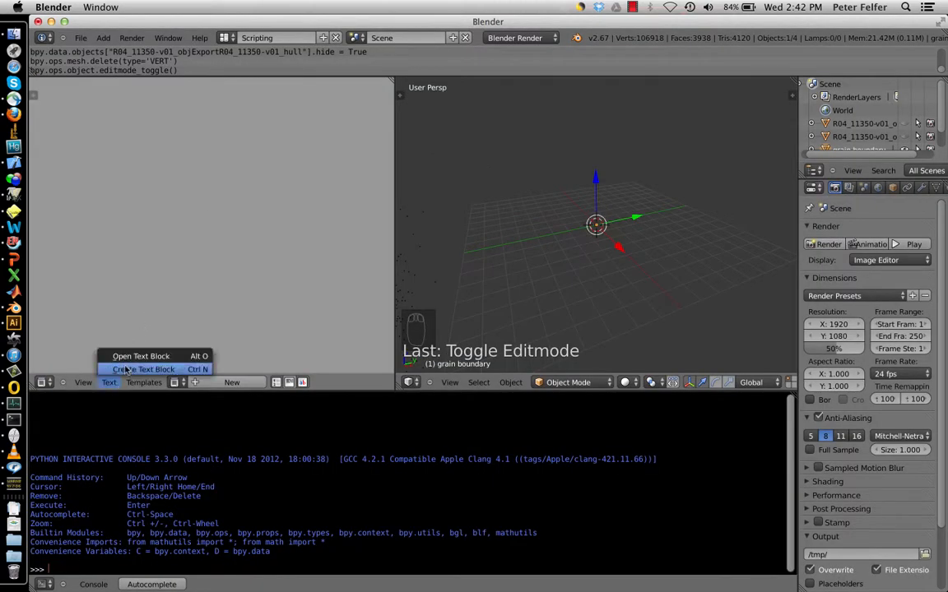
click(128, 359)
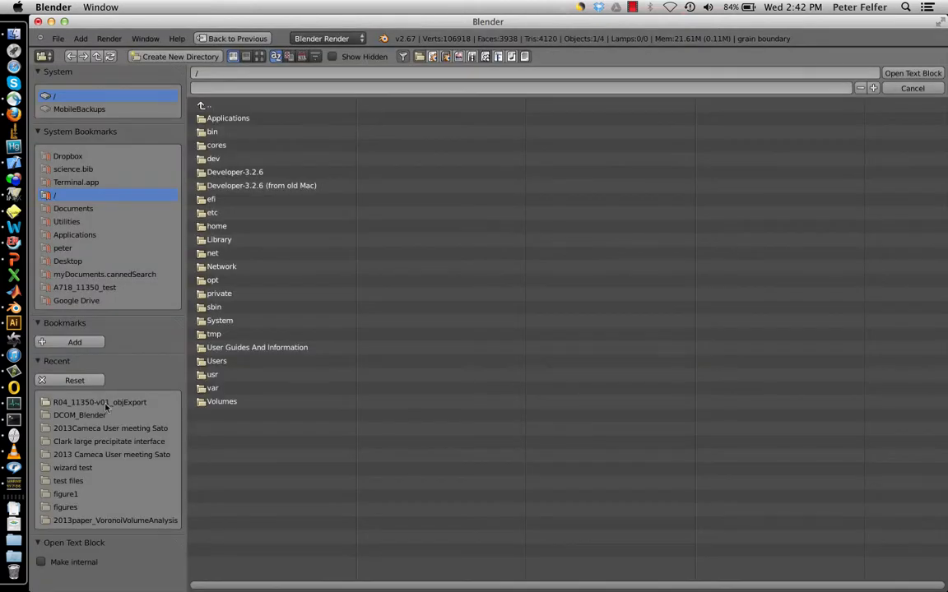
click(100, 416)
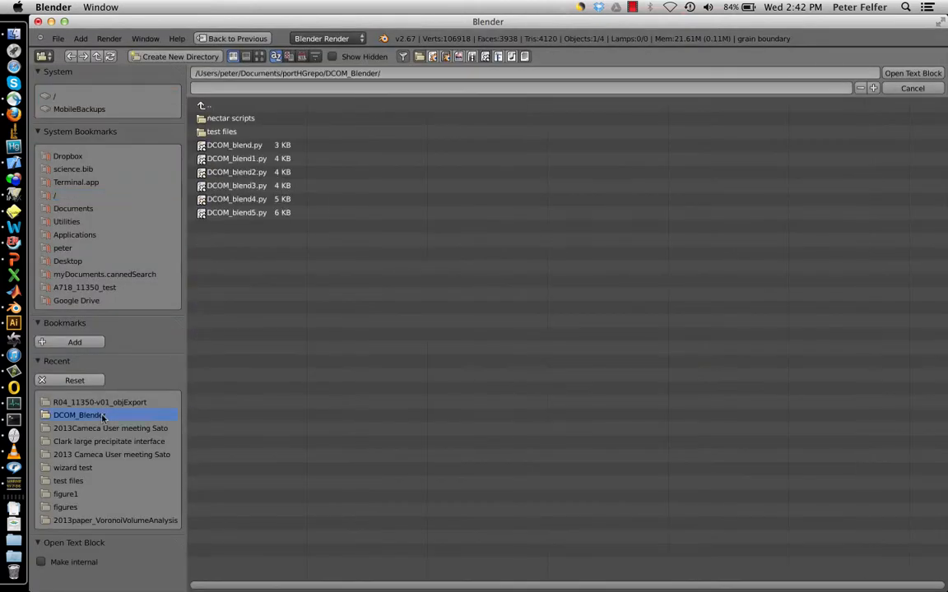
click(247, 212)
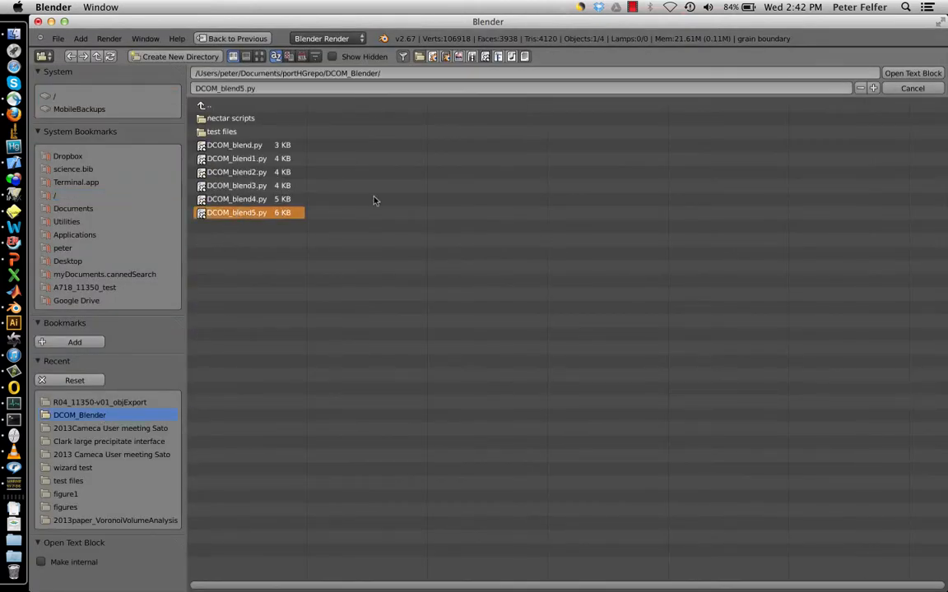
click(898, 75)
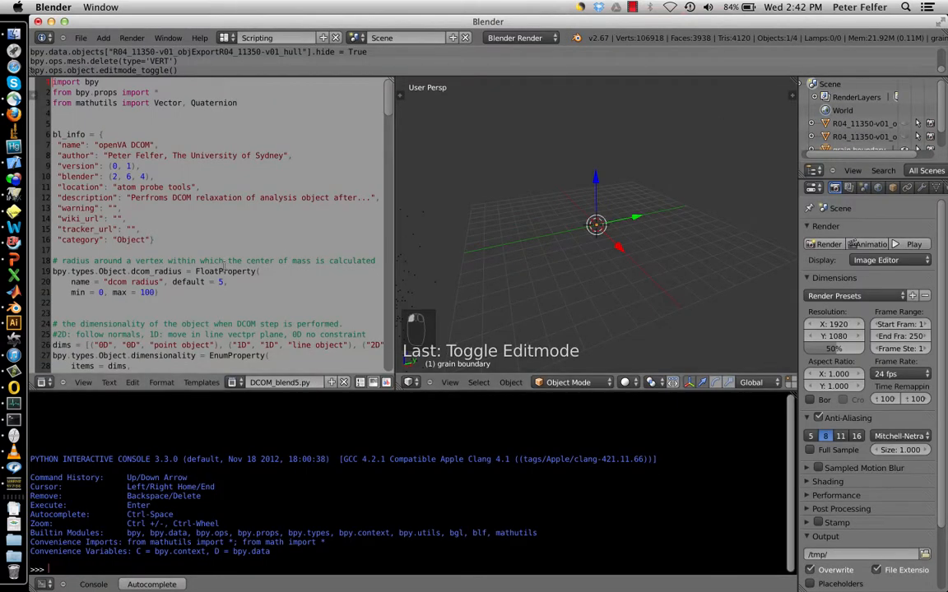
Widen the text editor area and run the DCOM_blend5.py script
scroll(298, 357, down, 15)
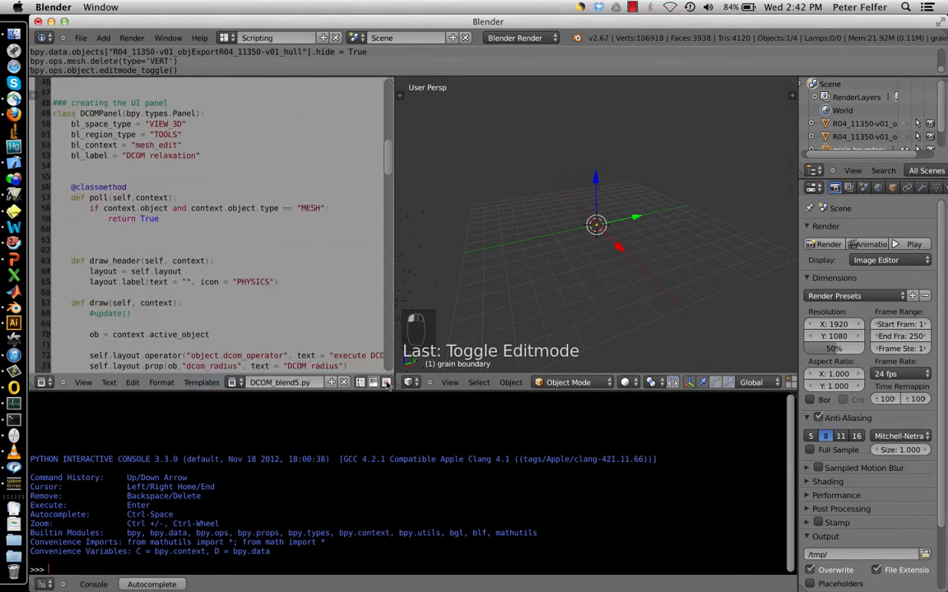
drag(394, 374, 475, 382)
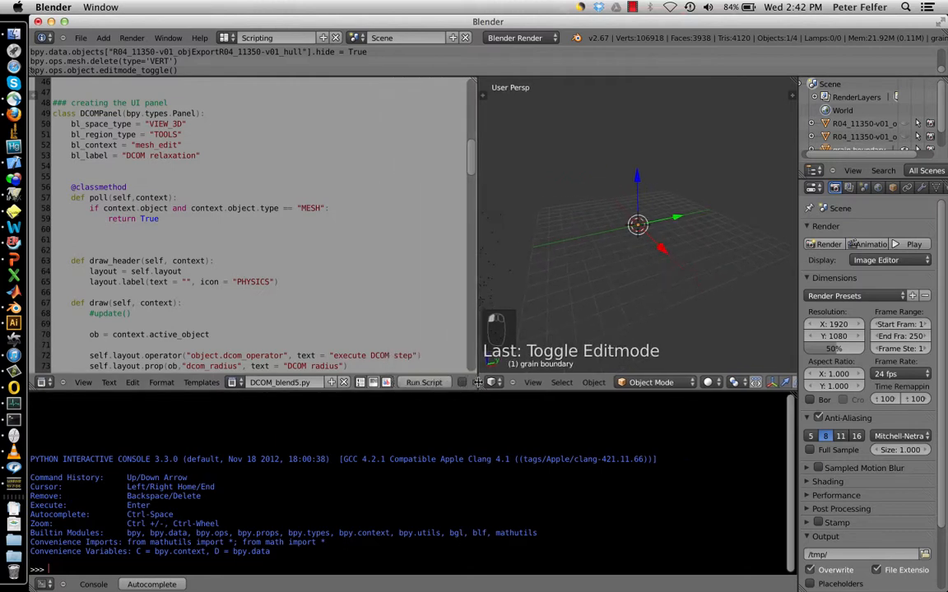
click(428, 383)
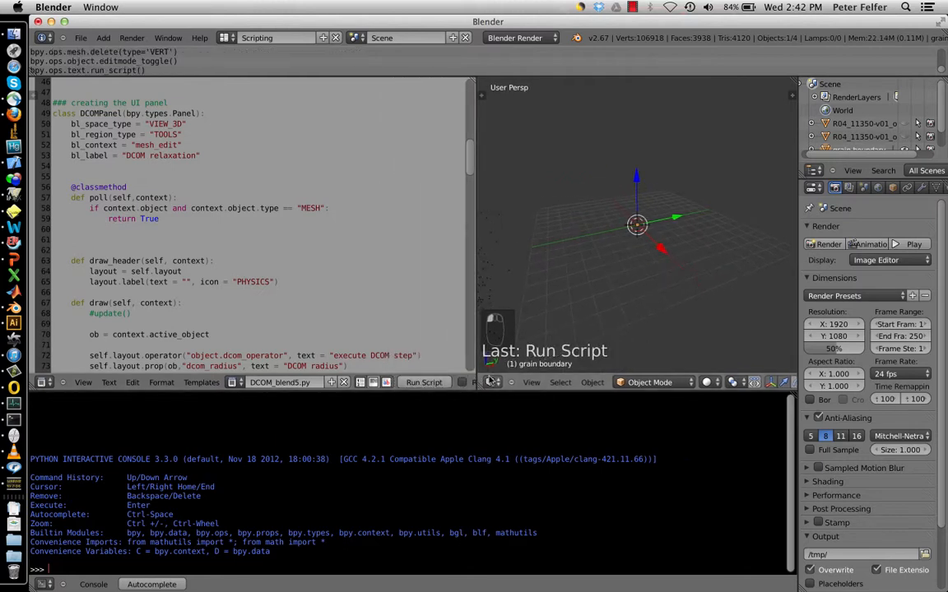
Return to the Default layout, enter Edit Mode on the grain boundary, and bring the DCOM relaxation settings into view
click(224, 39)
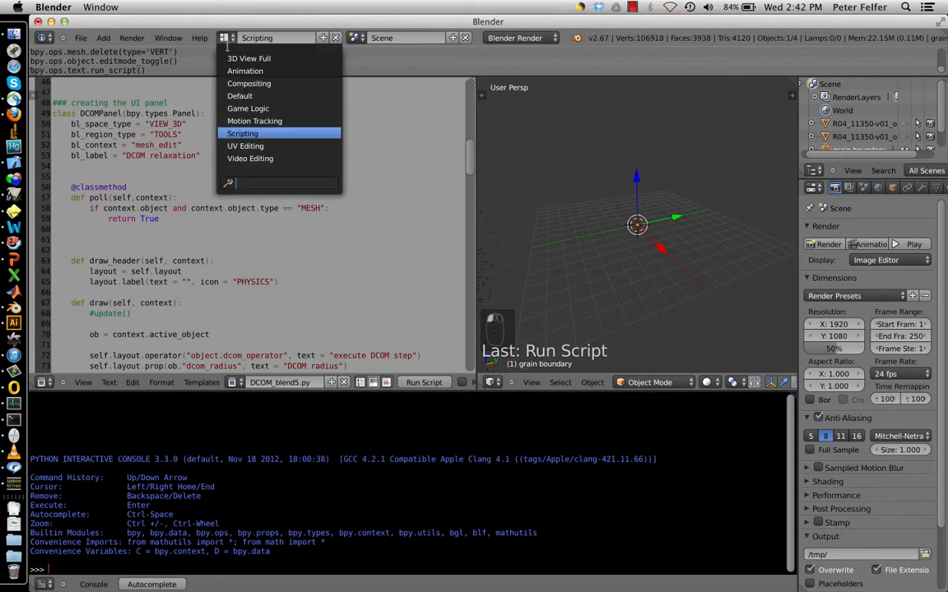
click(241, 97)
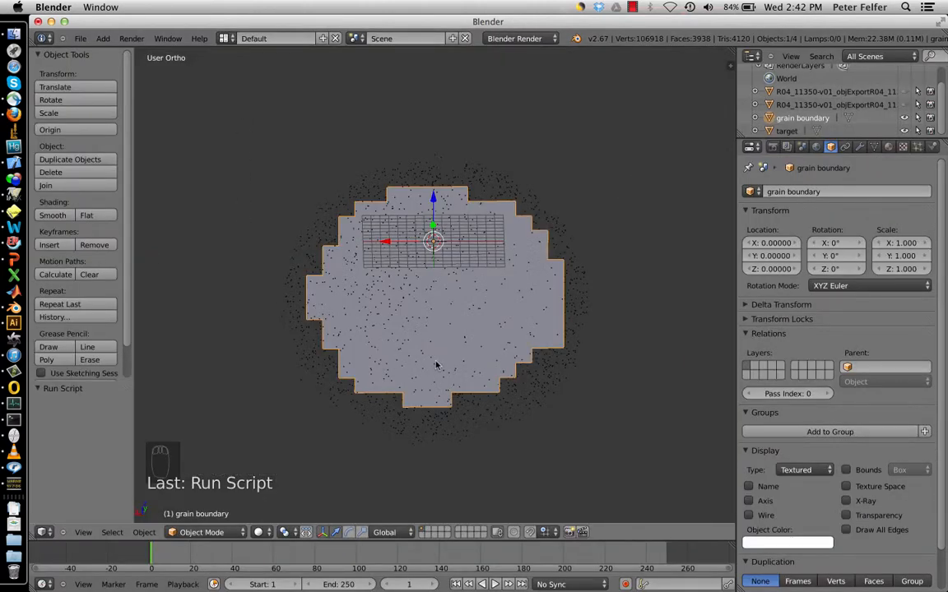
key(Tab)
scroll(88, 329, down, 5)
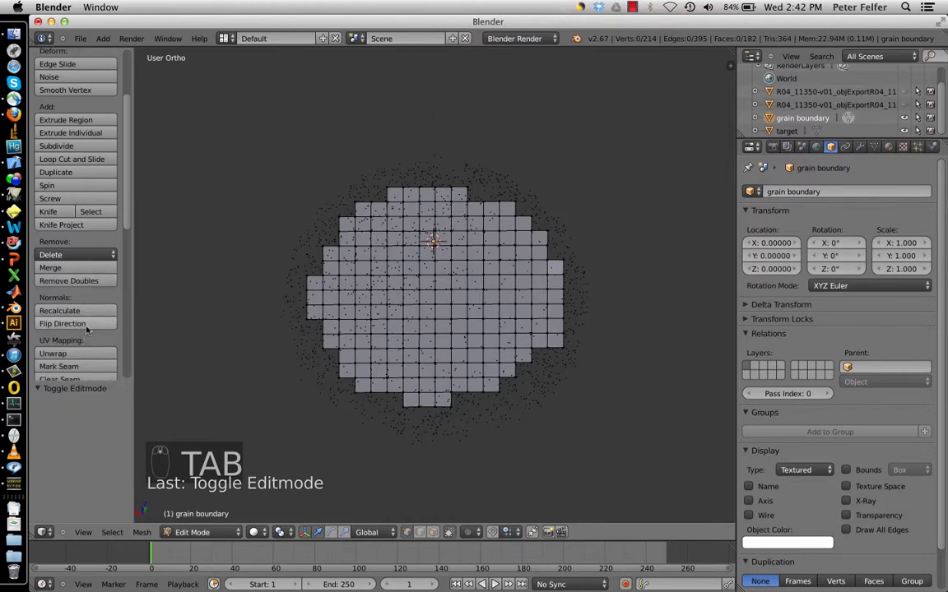
scroll(87, 329, down, 10)
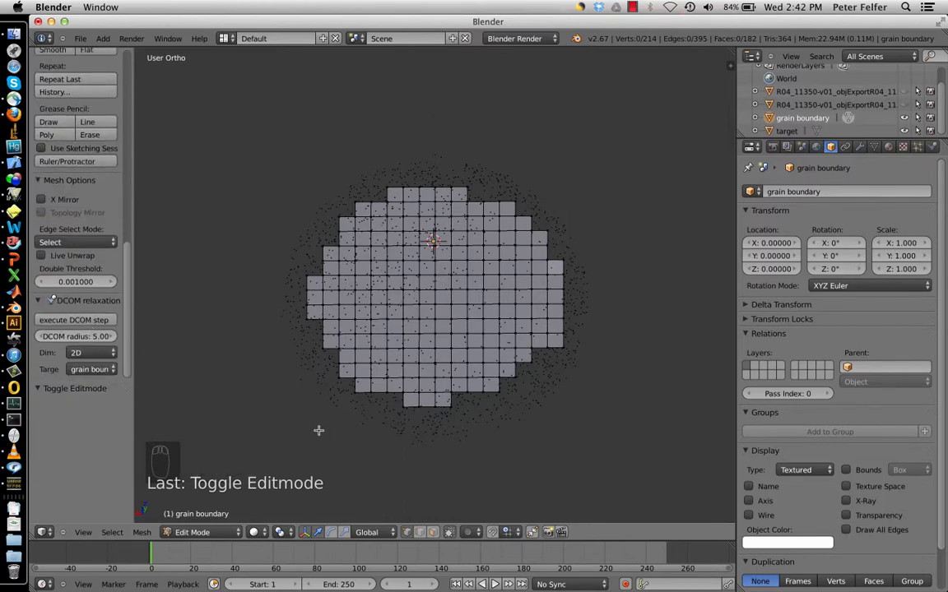
Set the DCOM relaxation radius to 4 and choose the target point object as its target
middle_drag(316, 441, 318, 387)
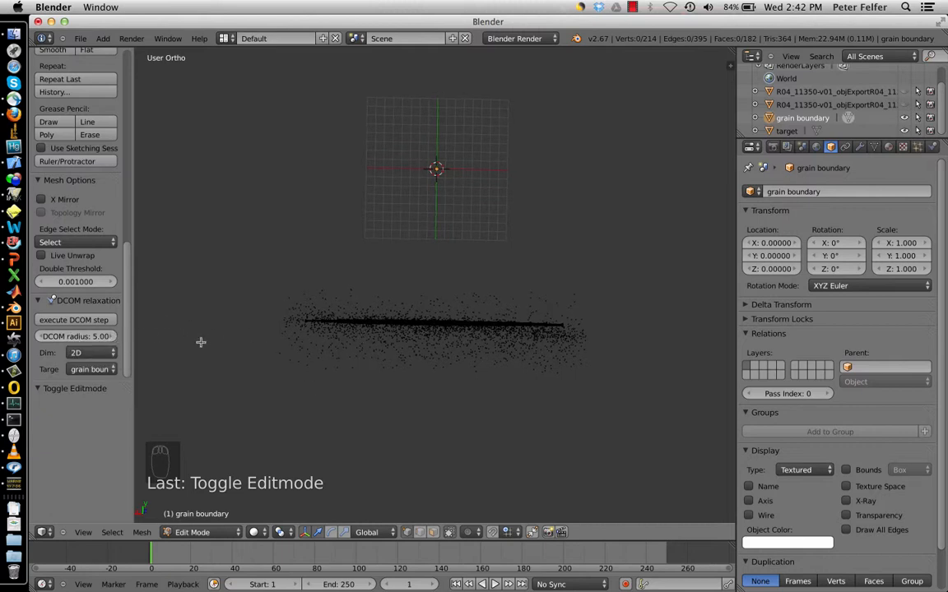
click(72, 337)
text(4)
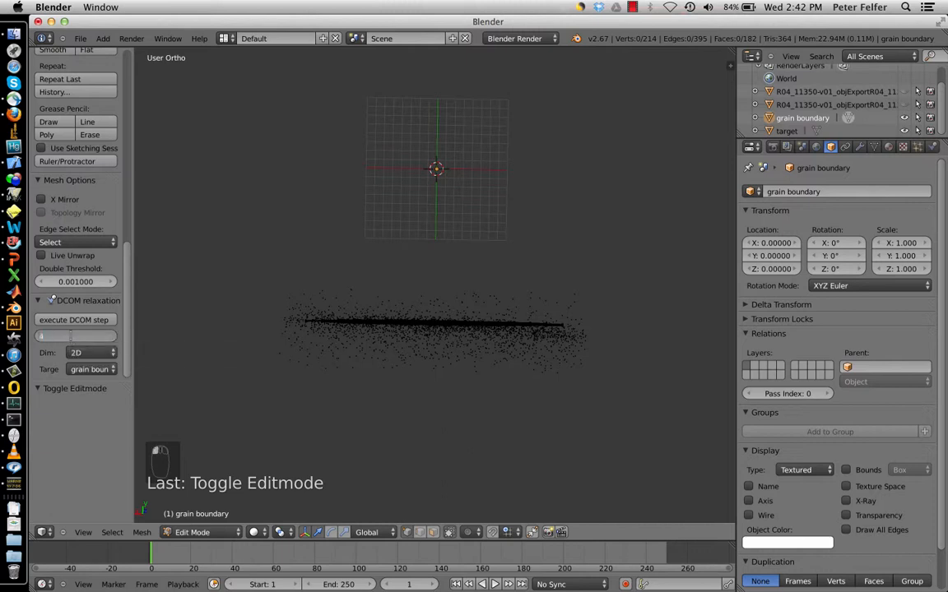
key(Return)
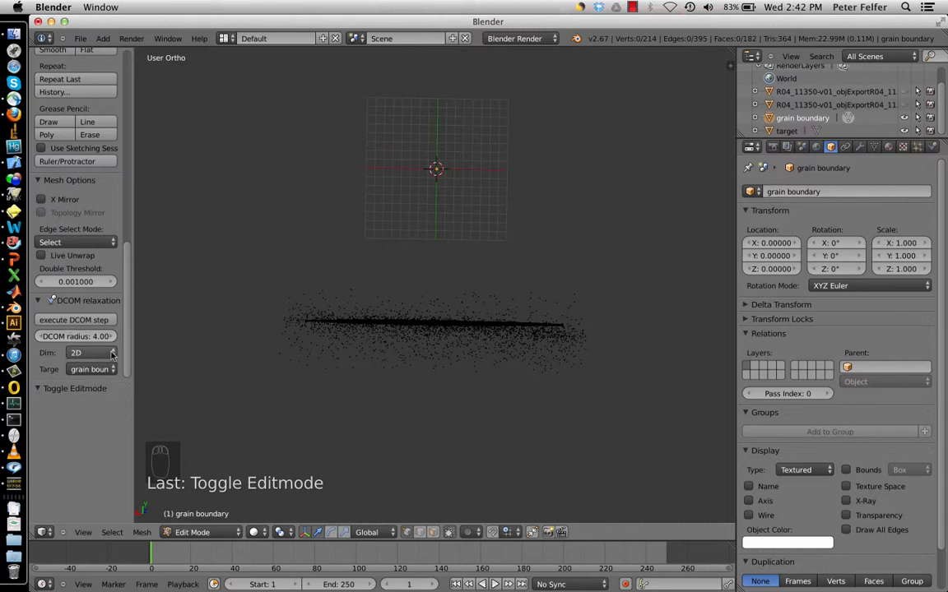
click(91, 369)
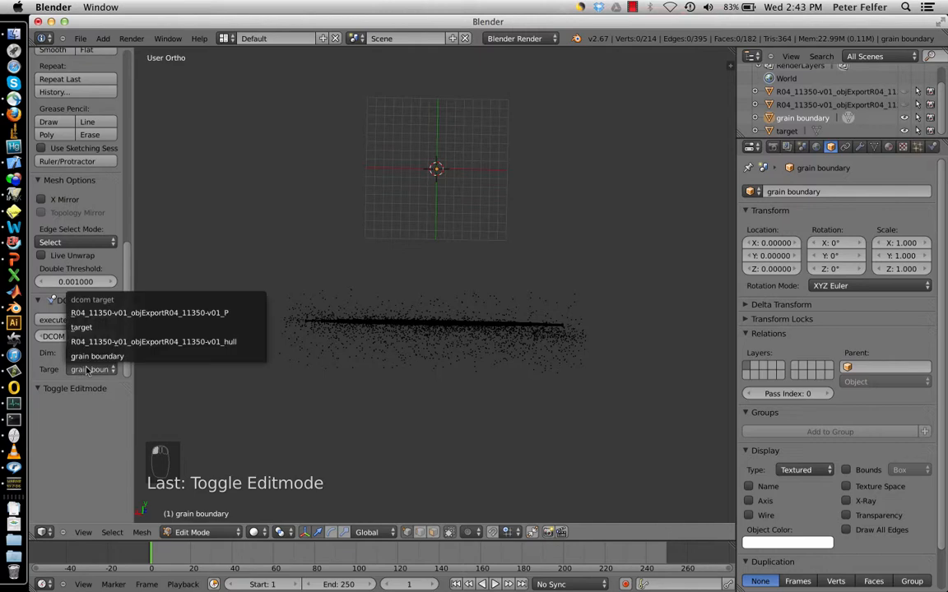
click(82, 327)
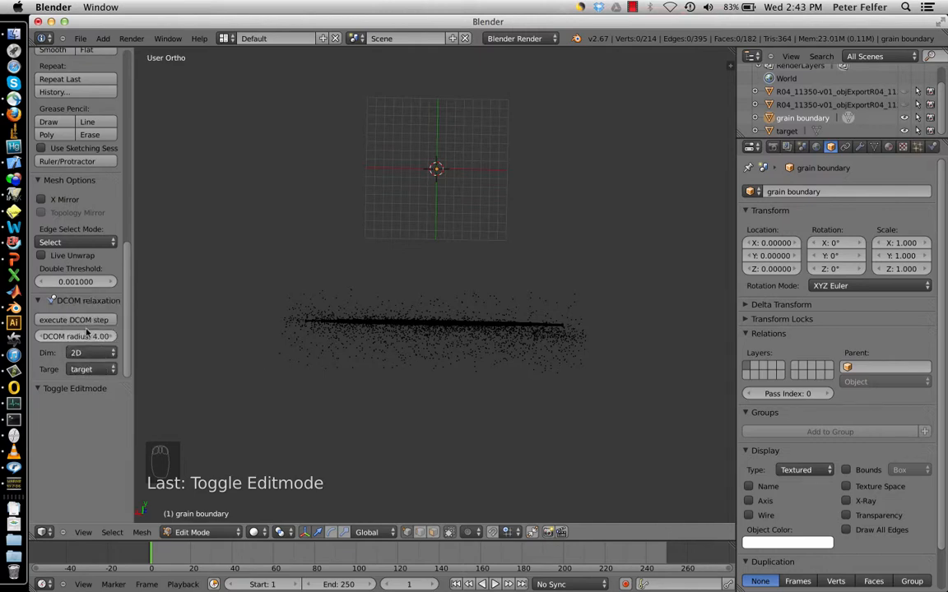
Select the entire grain boundary mesh and execute the DCOM relaxation step seven times
mouse_move(431, 316)
middle_down()
mouse_move(436, 341)
mouse_move(426, 335)
mouse_move(432, 315)
mouse_move(434, 335)
middle_up()
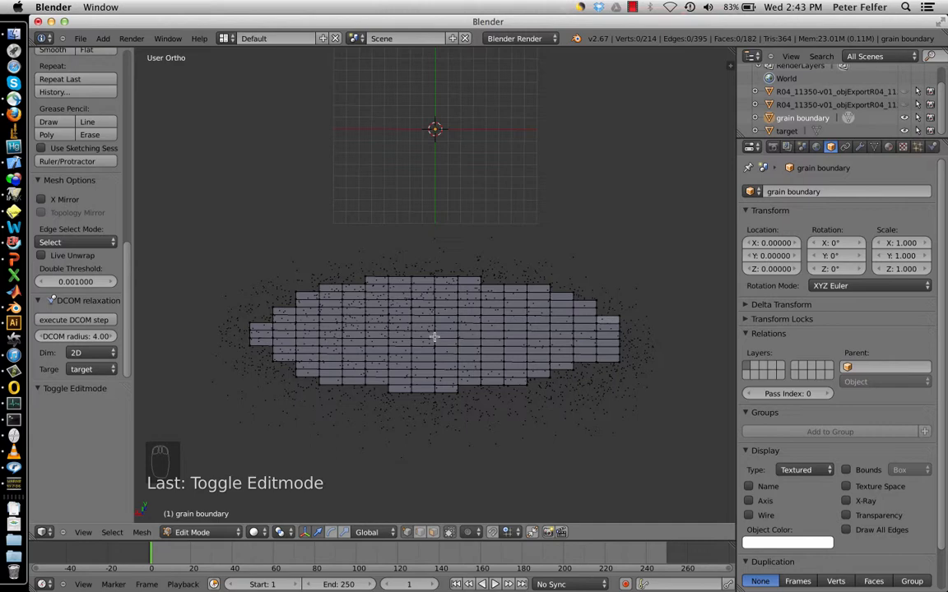
key(a)
mouse_move(433, 337)
middle_down()
mouse_move(425, 359)
mouse_move(428, 348)
middle_up()
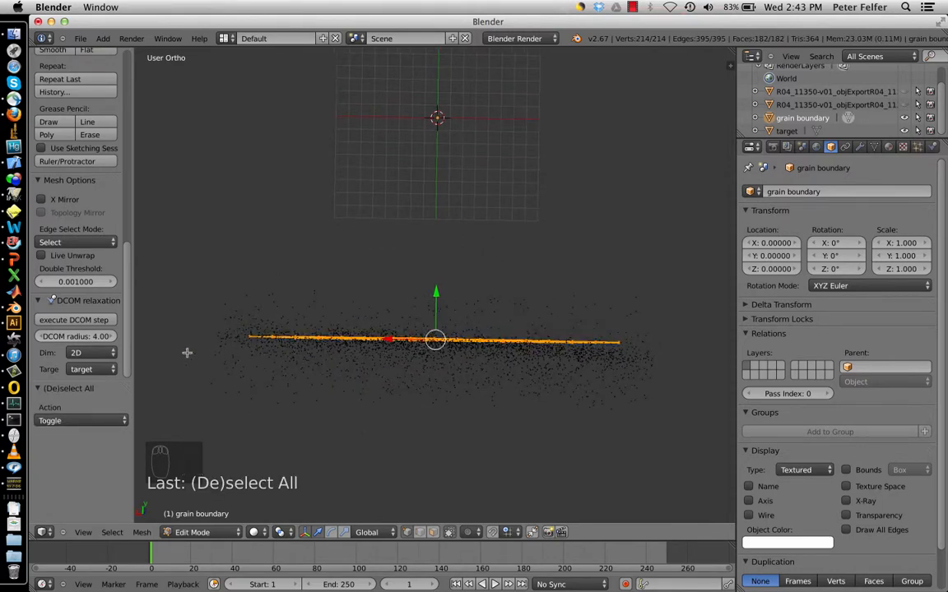
click(100, 321)
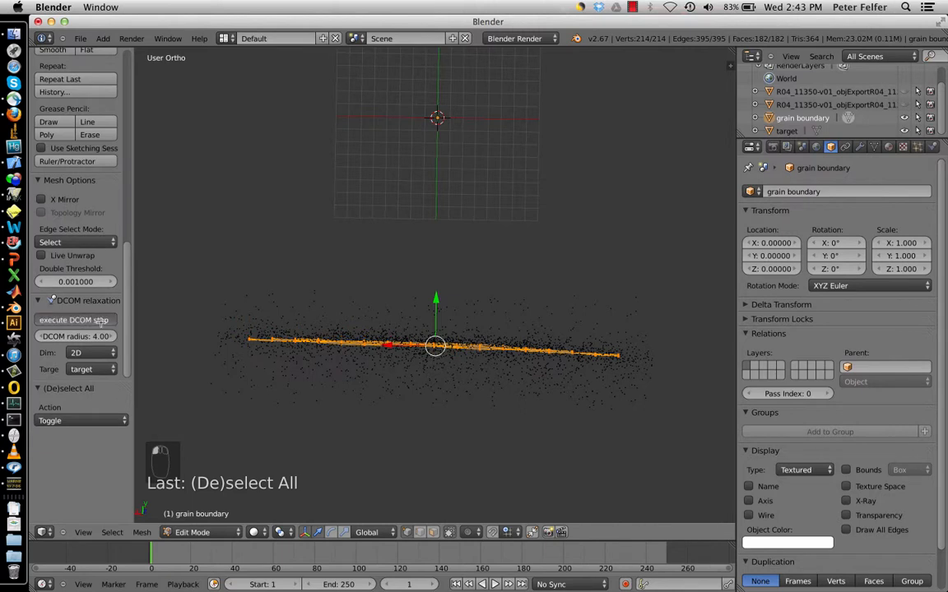
click(100, 321)
click(101, 321)
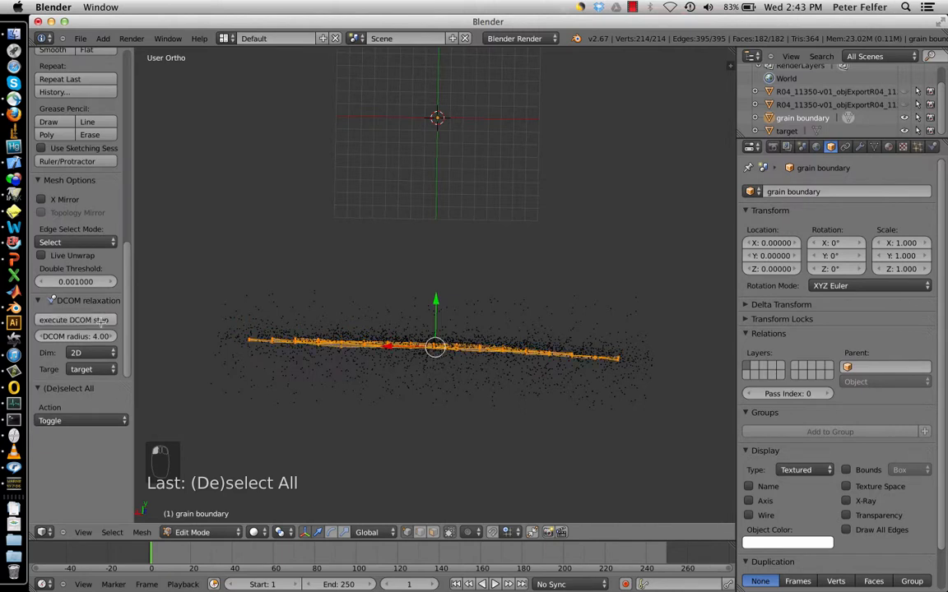
click(101, 320)
click(101, 321)
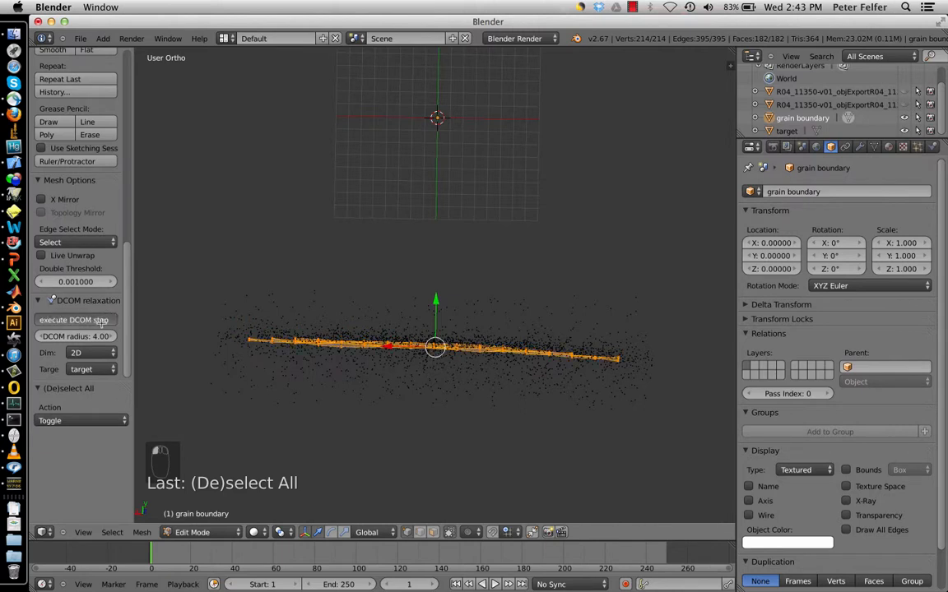
click(101, 322)
click(101, 322)
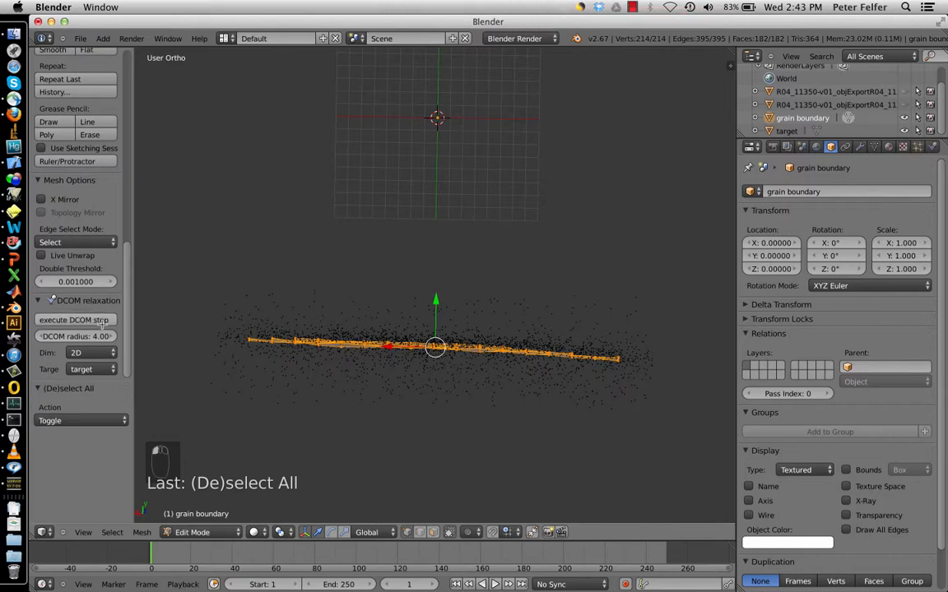
Fill the two stair-step notches at the upper-left end of the grain boundary's top edge with triangular faces
middle_drag(360, 312, 362, 337)
mouse_move(361, 345)
middle_down()
mouse_move(360, 310)
mouse_move(360, 354)
middle_up()
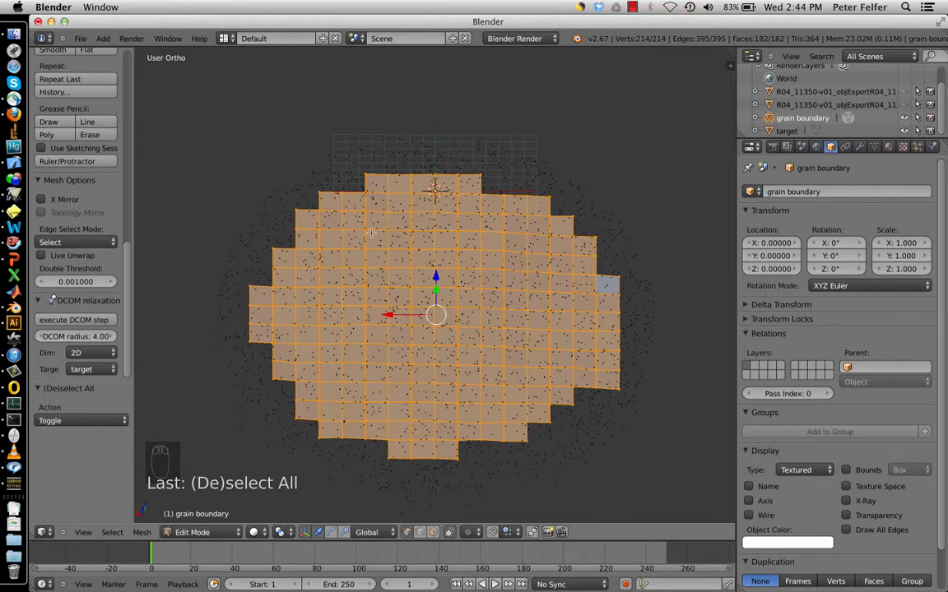
right_click(346, 190)
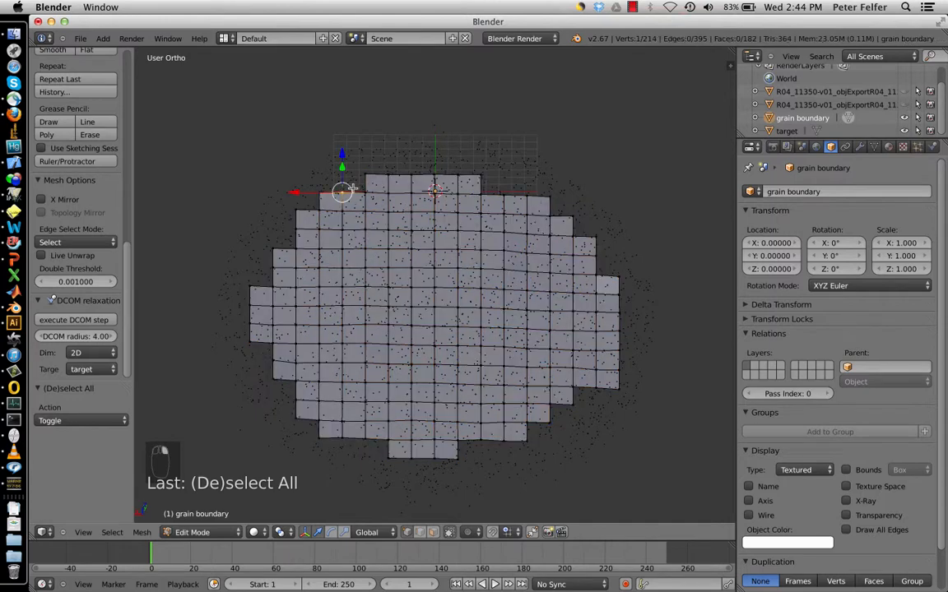
ctrl+right_click(363, 176)
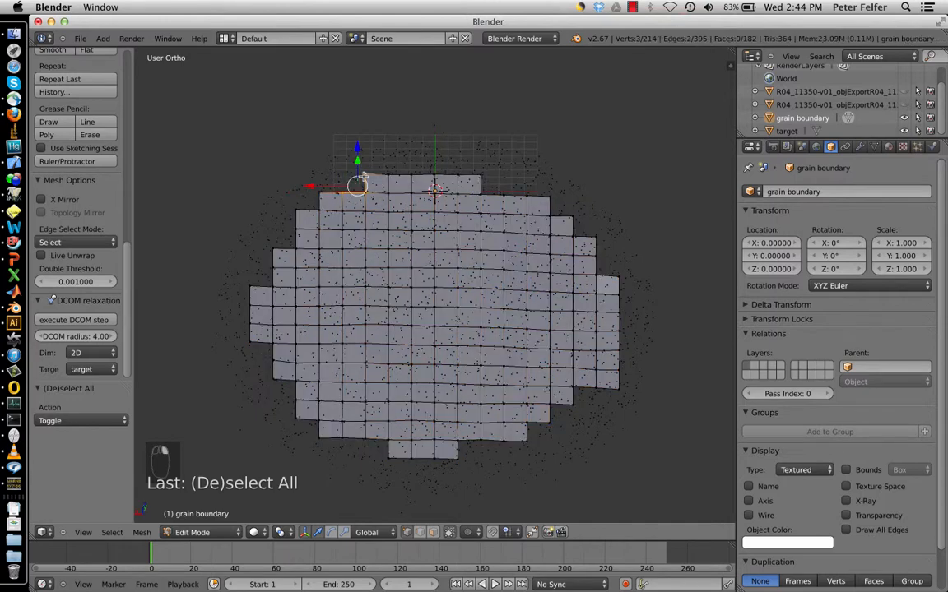
key(f)
right_click(319, 208)
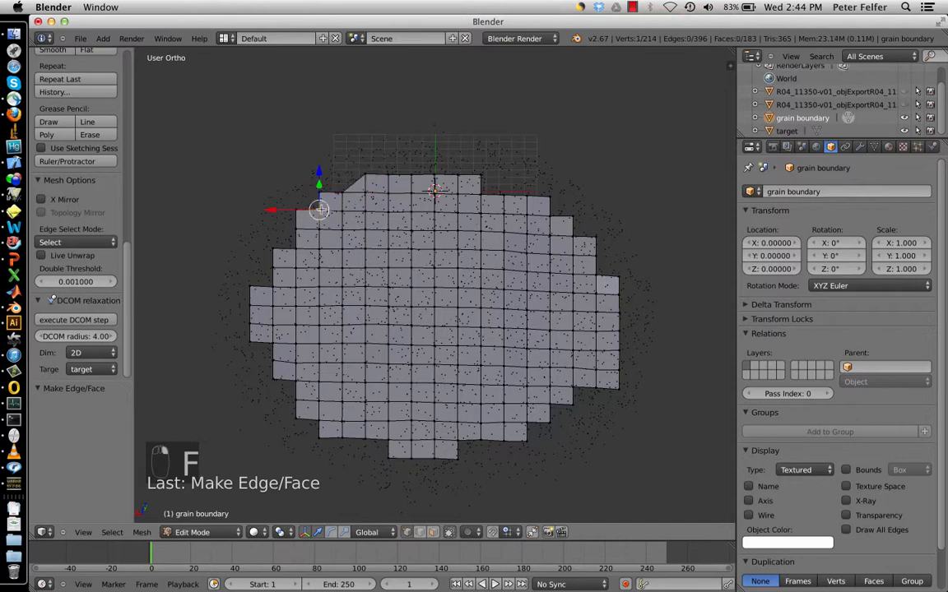
ctrl+right_click(310, 203)
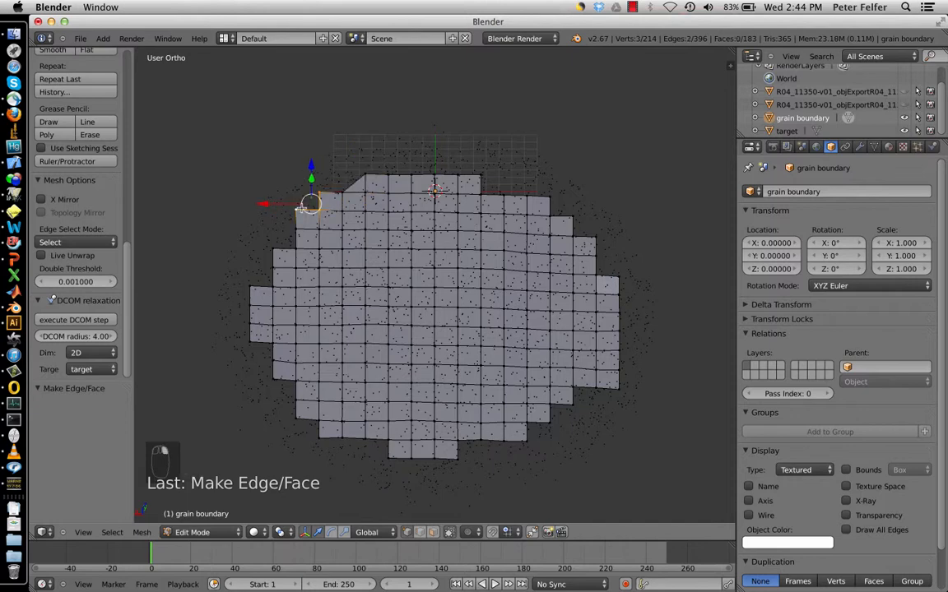
key(f)
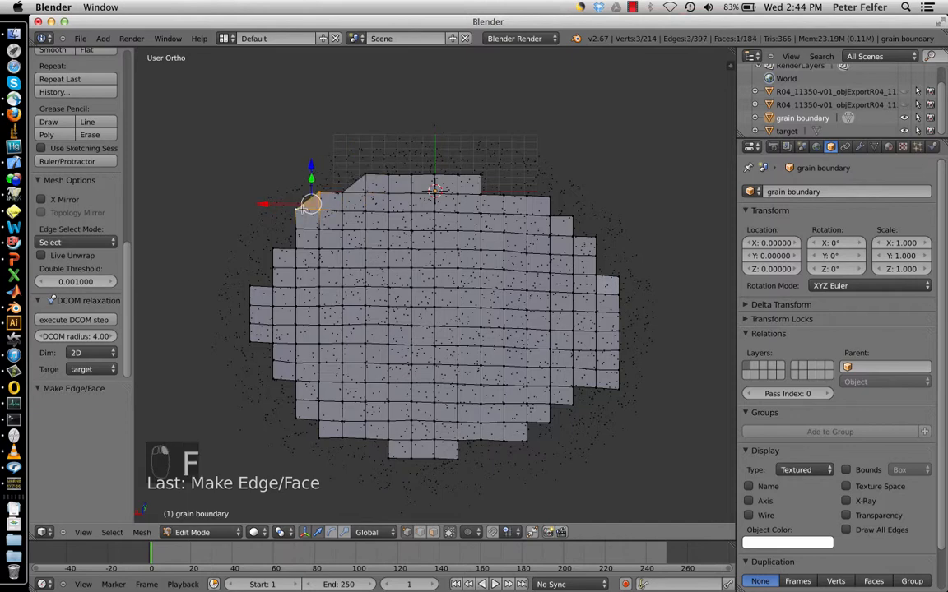
Fill the two remaining notches on the grain boundary's upper-left rim with triangular faces
right_click(251, 286)
ctrl+right_click(271, 285)
ctrl+right_click(273, 268)
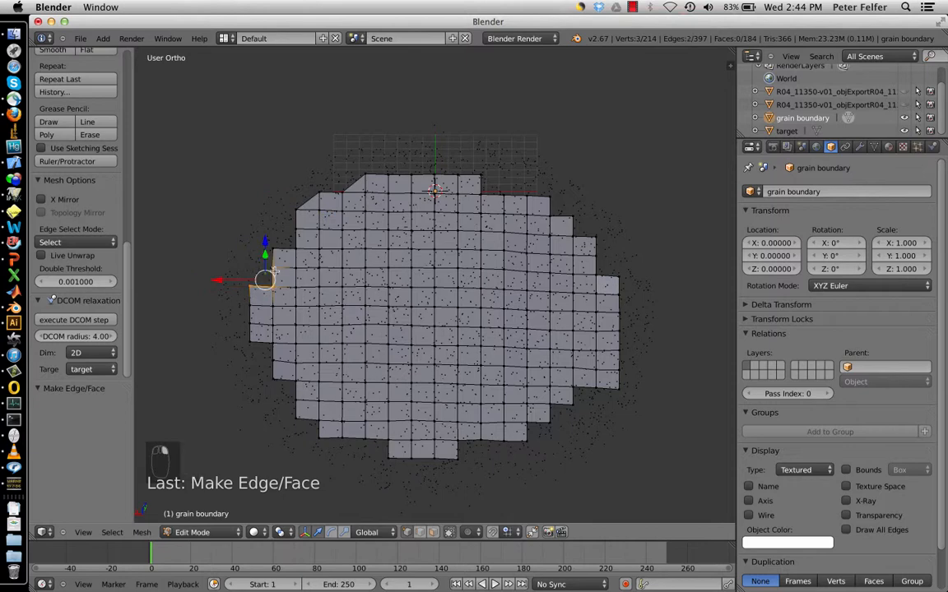
key(f)
right_click(272, 247)
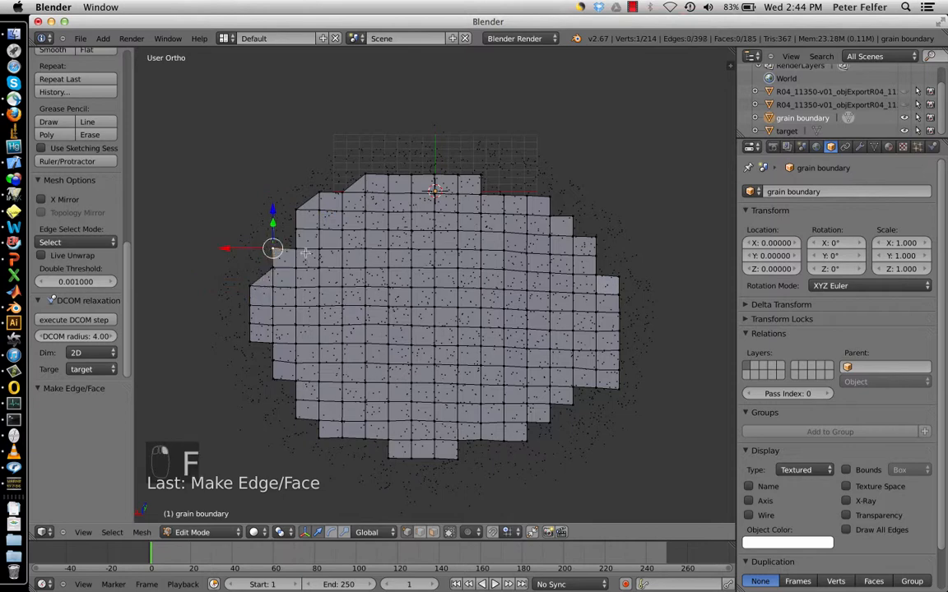
shift+right_click(303, 250)
shift+right_click(297, 229)
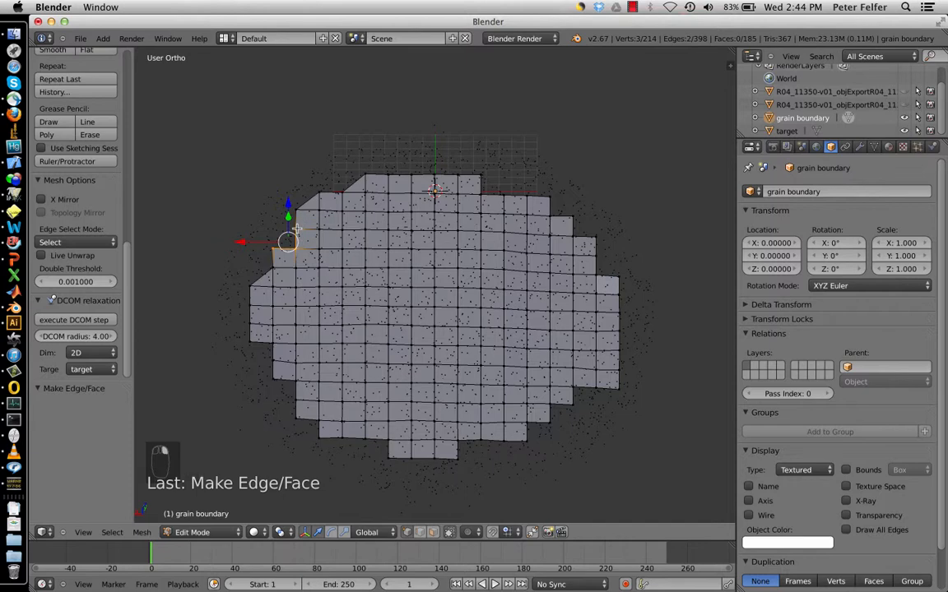
key(f)
Fill the three notches along the grain boundary's lower-left rim with triangular faces
right_click(265, 340)
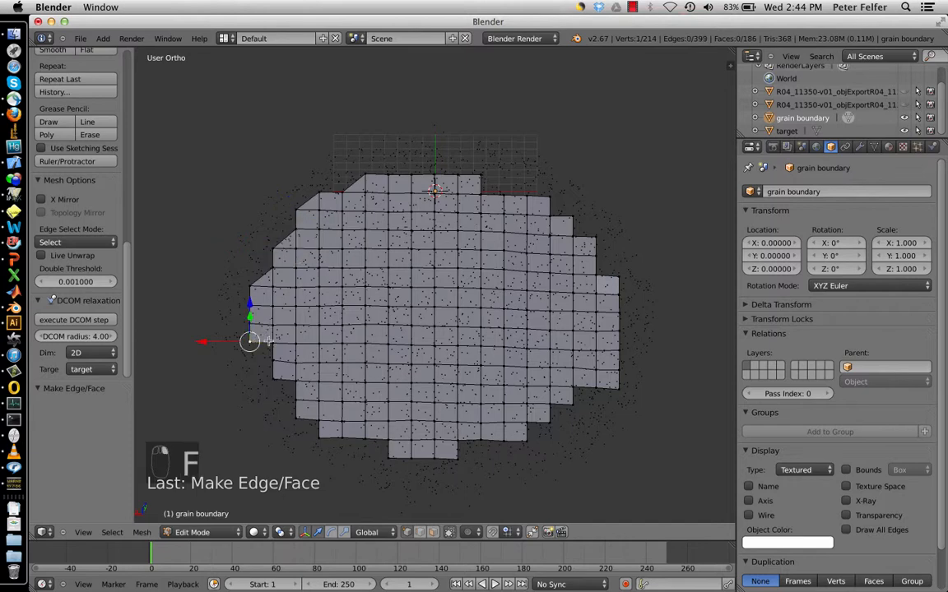
shift+right_click(272, 342)
shift+right_click(274, 358)
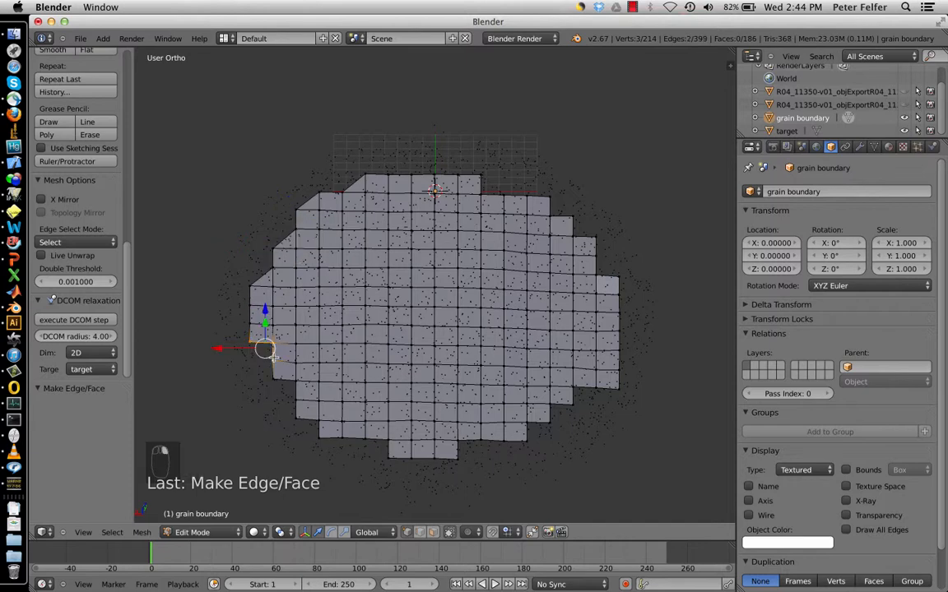
key(f)
right_click(274, 380)
shift+right_click(295, 381)
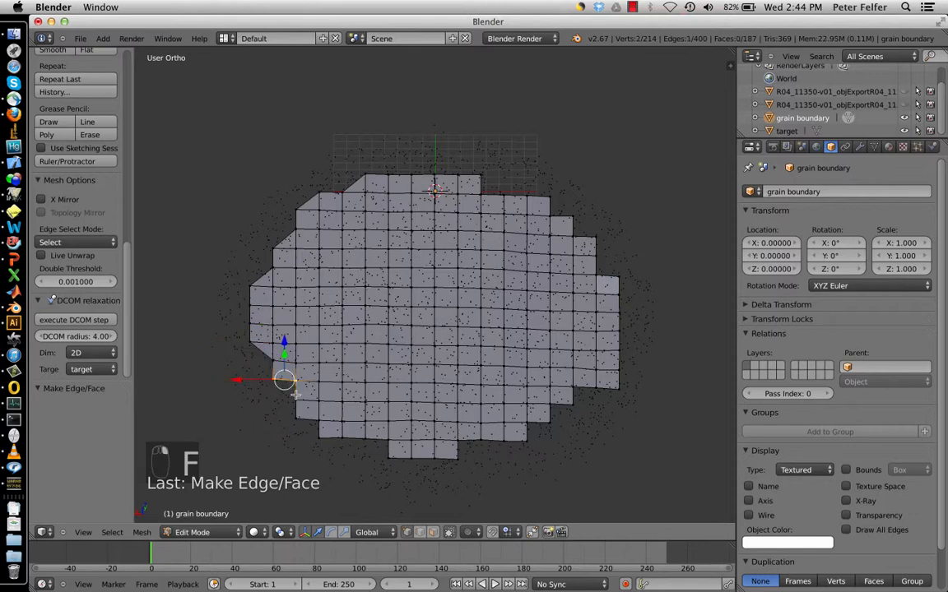
shift+right_click(296, 396)
key(f)
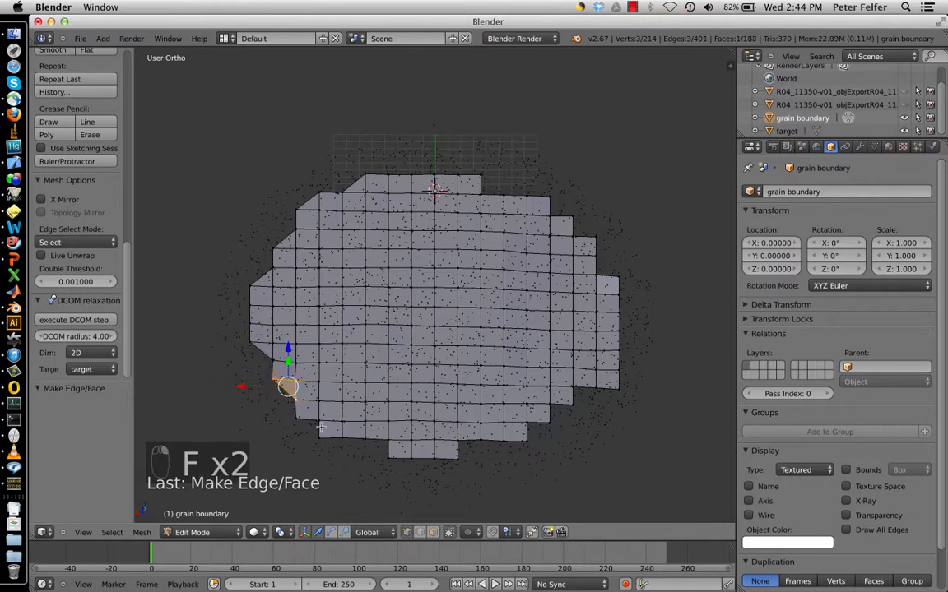
right_click(301, 420)
shift+right_click(319, 422)
shift+right_click(322, 438)
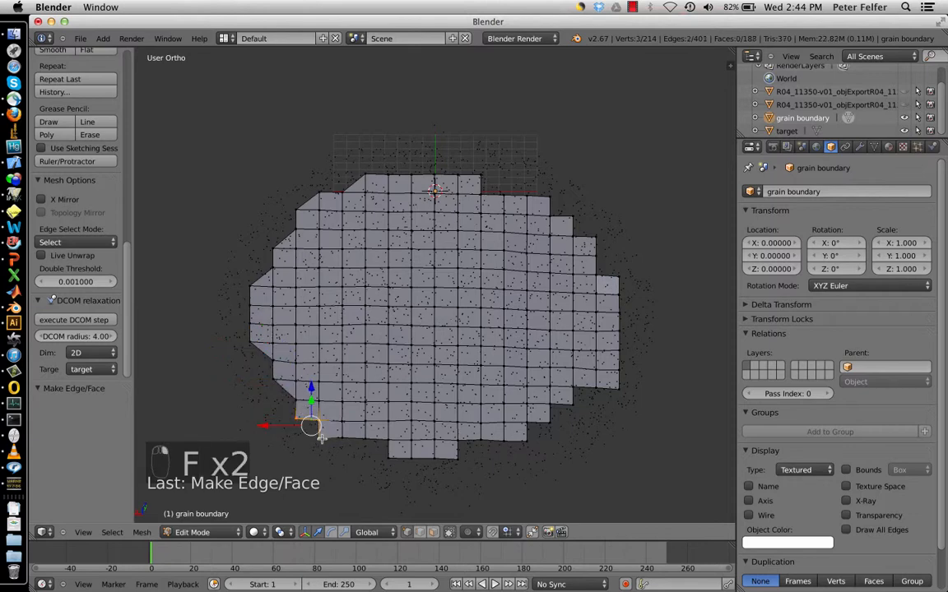
key(f)
Leave Edit Mode and inspect the relaxed grain boundary surface from an oblique angle
middle_drag(321, 437, 392, 393)
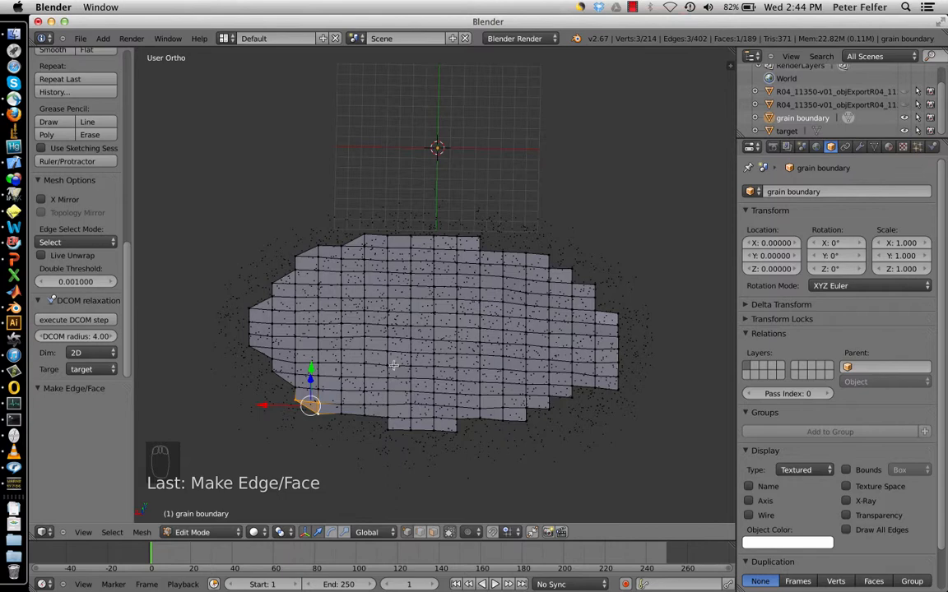
scroll(89, 181, up, 10)
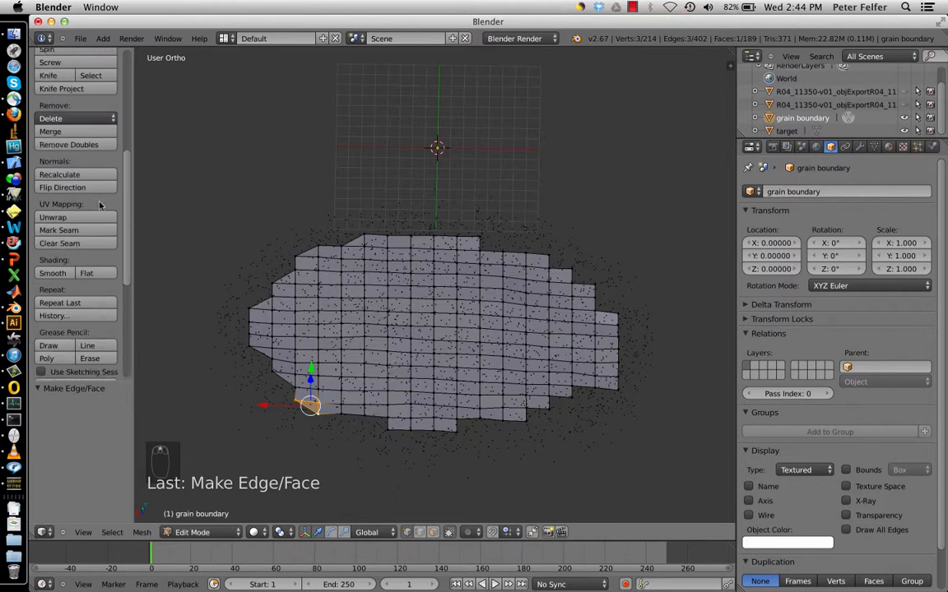
scroll(103, 223, up, 3)
key(Tab)
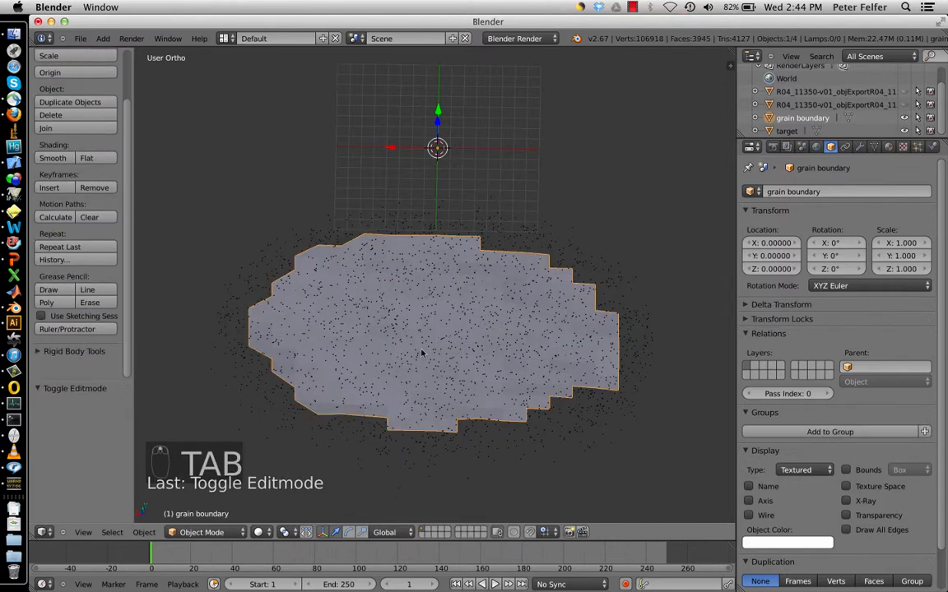
mouse_move(430, 362)
middle_down()
mouse_move(422, 353)
mouse_move(432, 349)
middle_up()
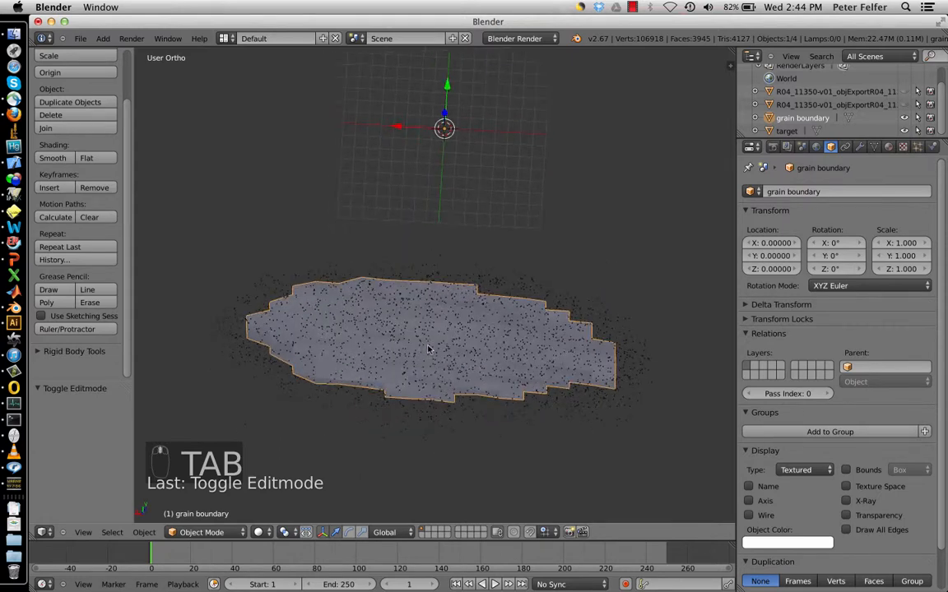
Show the two hidden R04_11350-v01 objects and display the scene in wireframe
click(904, 92)
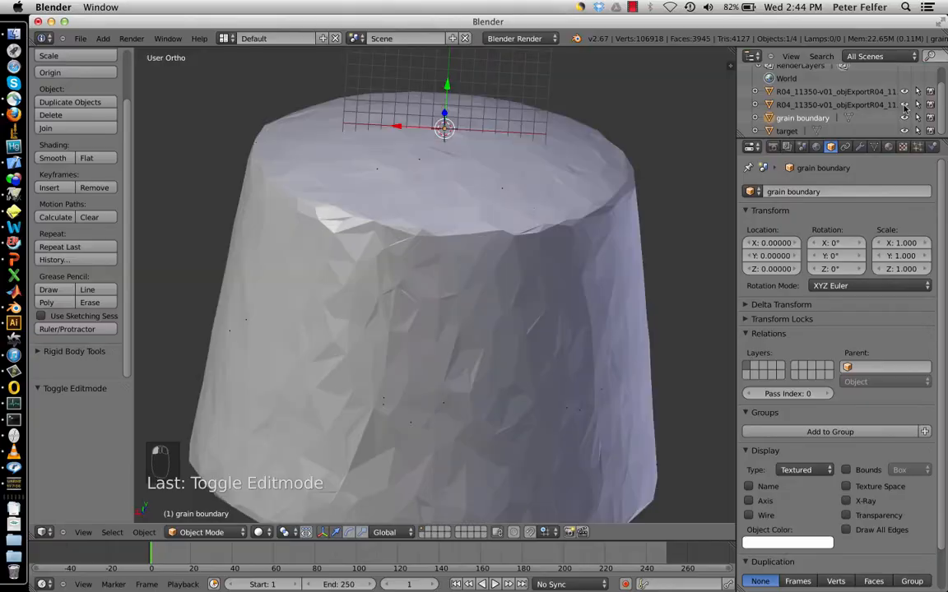
key(z)
mouse_move(509, 288)
middle_down()
mouse_move(509, 386)
mouse_move(478, 360)
mouse_move(487, 346)
middle_up()
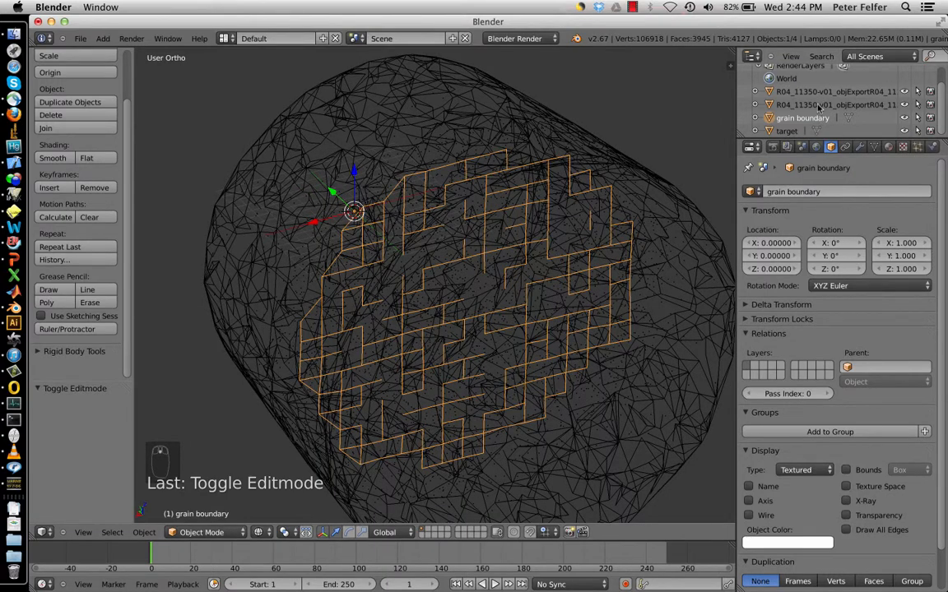
Start a Wavefront OBJ export of the grain boundary object into the R04_11350-v01_objExport folder
click(818, 106)
click(820, 93)
click(807, 120)
click(79, 38)
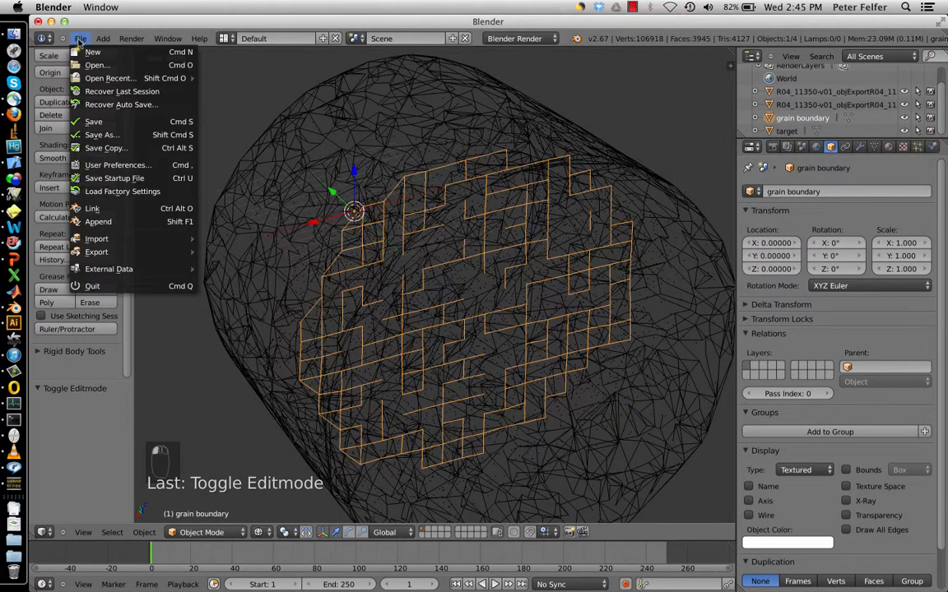
mouse_move(98, 252)
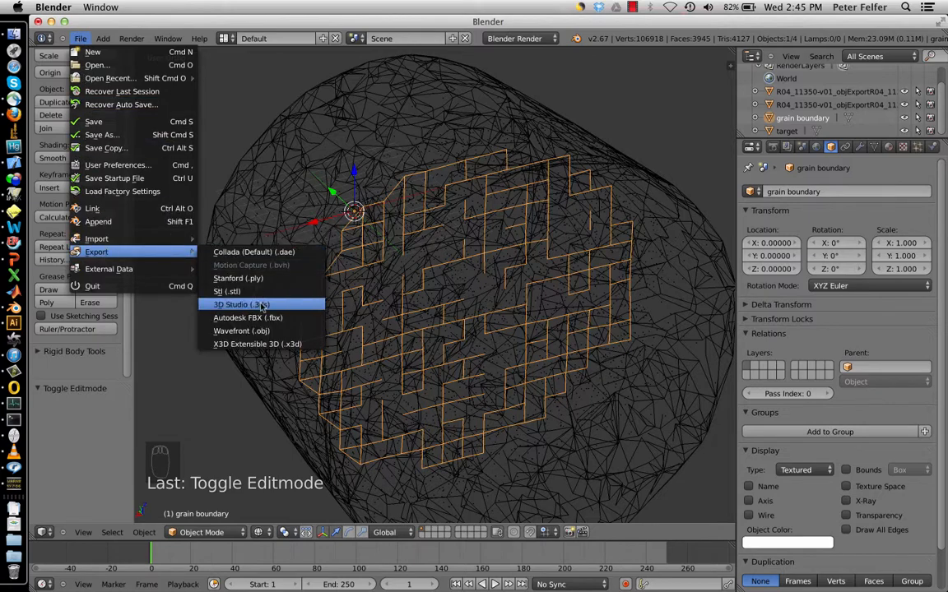
click(247, 331)
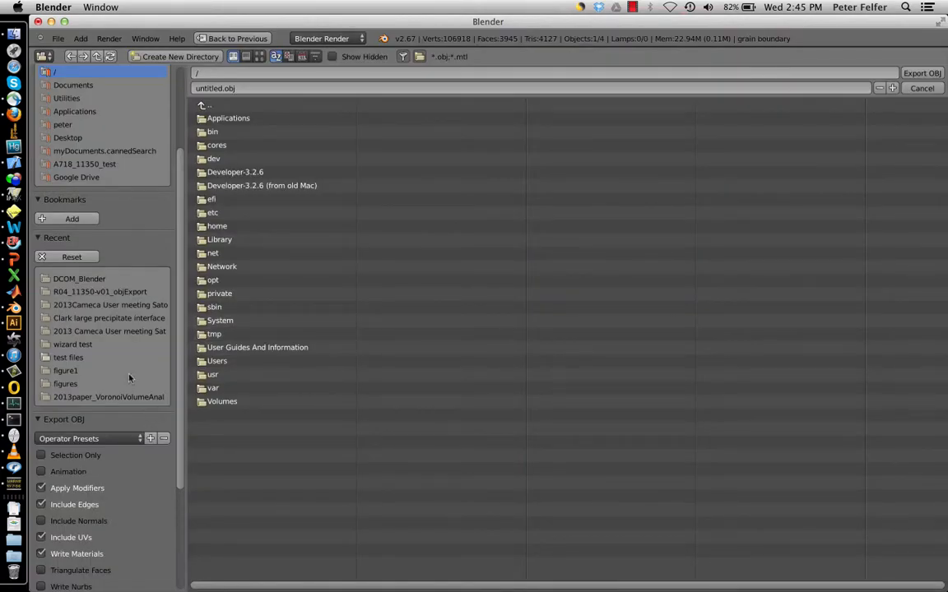
click(97, 292)
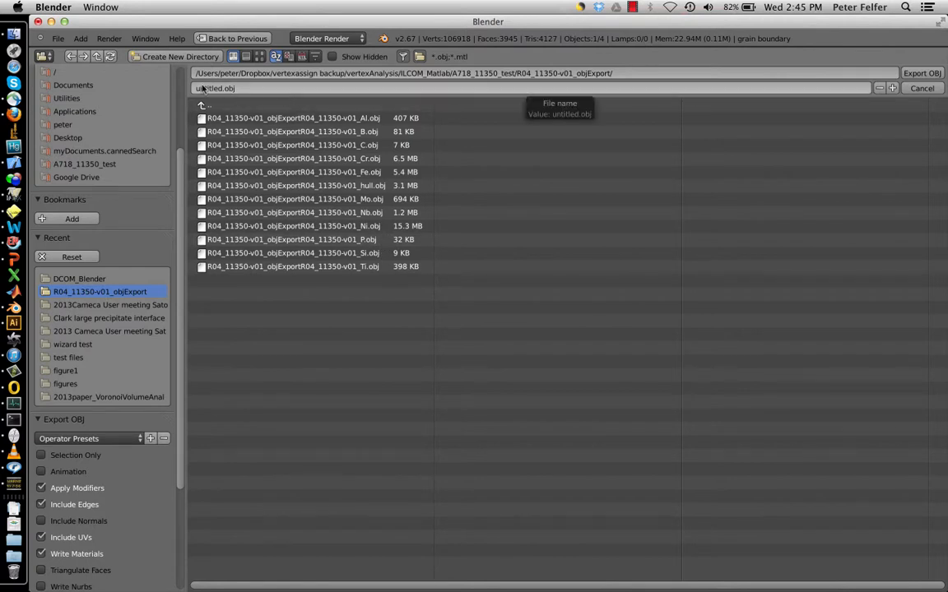
Name the export file R04_11350-v01_grainBoundary_4nm.obj, reusing the prefix of the existing Al file's name
click(247, 117)
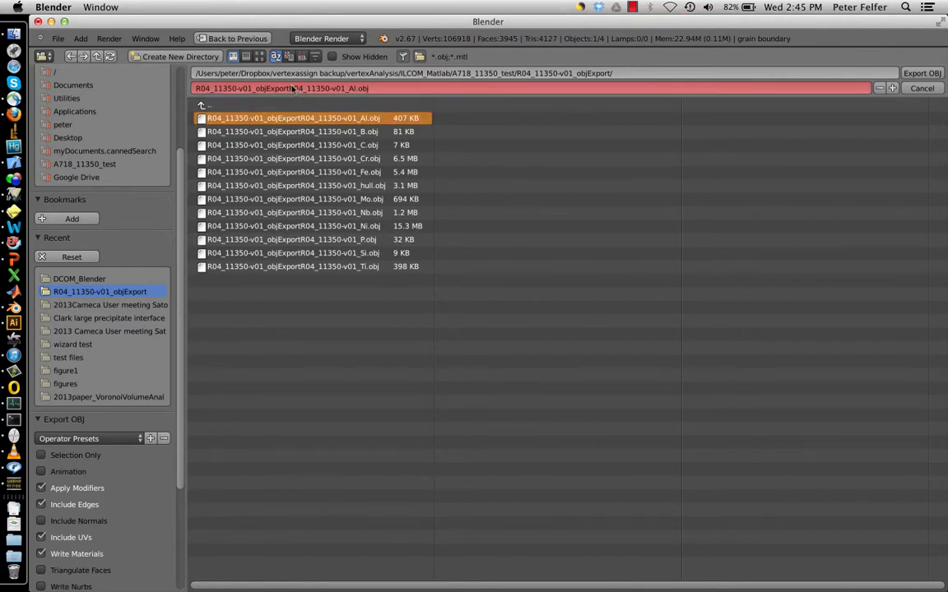
click(292, 88)
drag(258, 88, 366, 90)
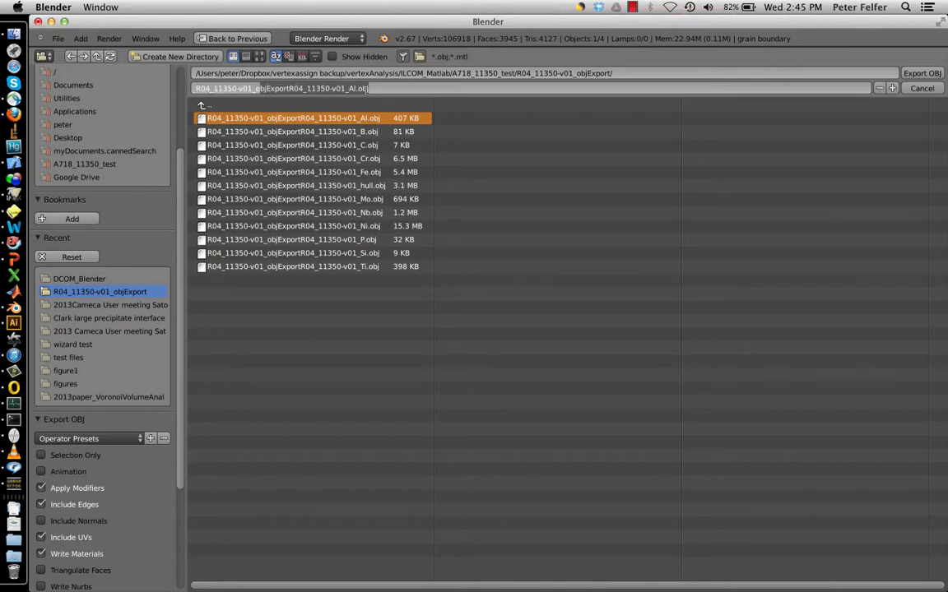
key(BackSpace)
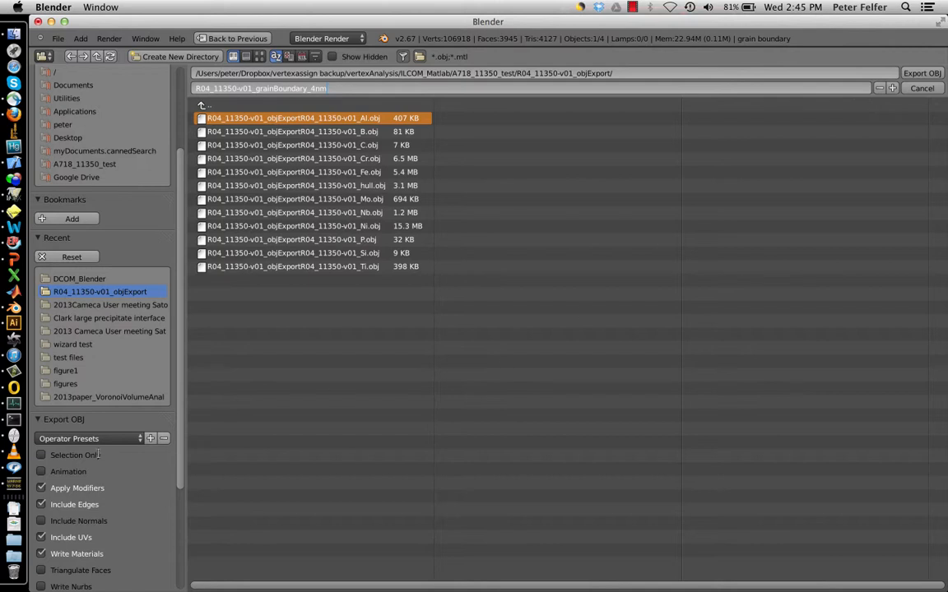
key(Return)
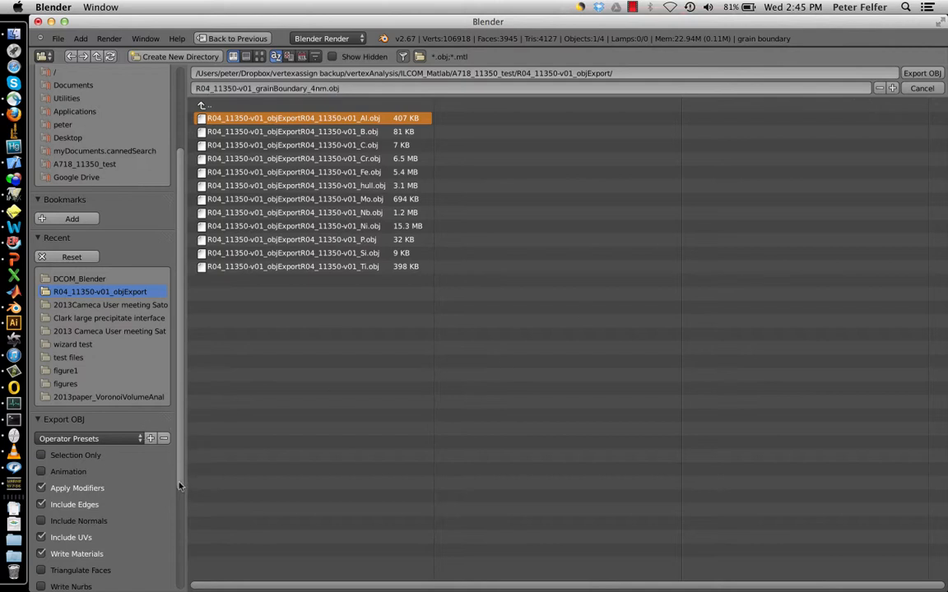
Restrict the export to the selection only and write the OBJ file
scroll(180, 486, down, 5)
click(62, 306)
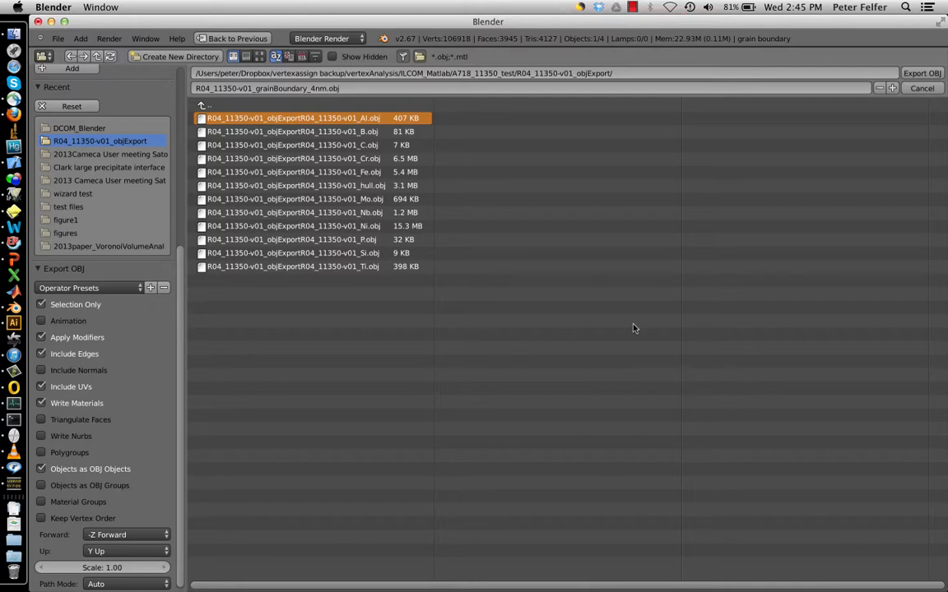
click(917, 74)
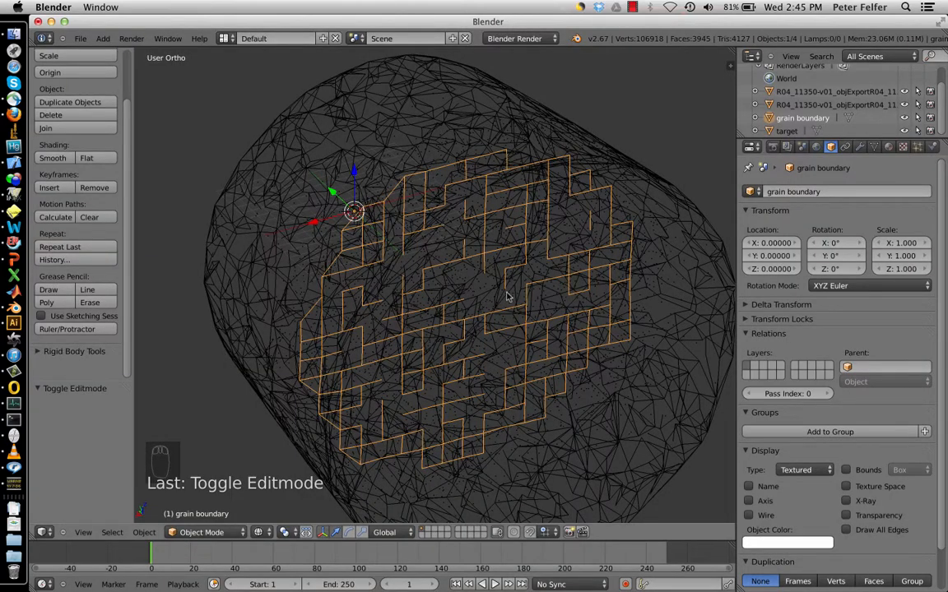
Switch to the Finder window of R04_11350-v01_objExport and check the exported grain boundary OBJ and MTL files
key(ctrl+Up)
click(767, 214)
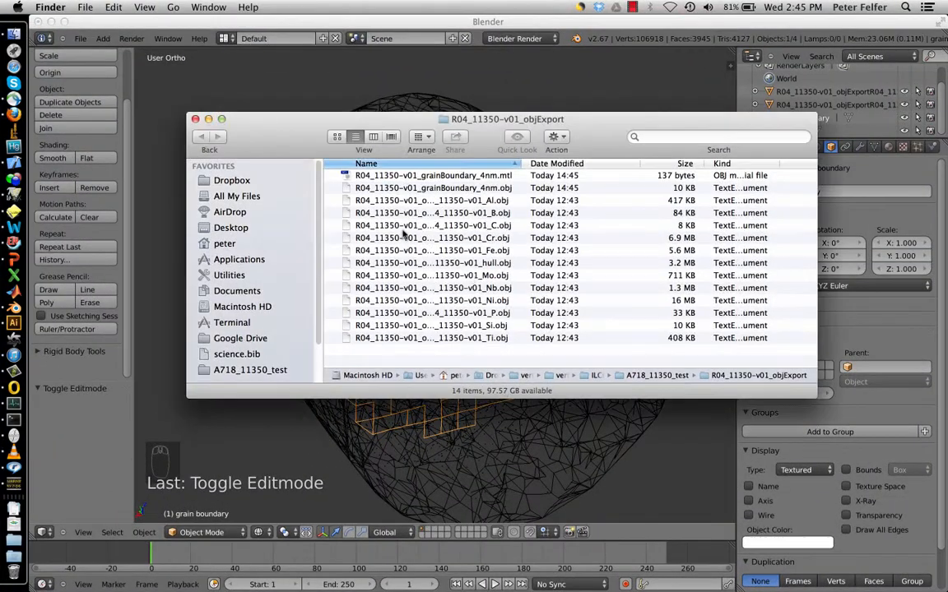
click(436, 188)
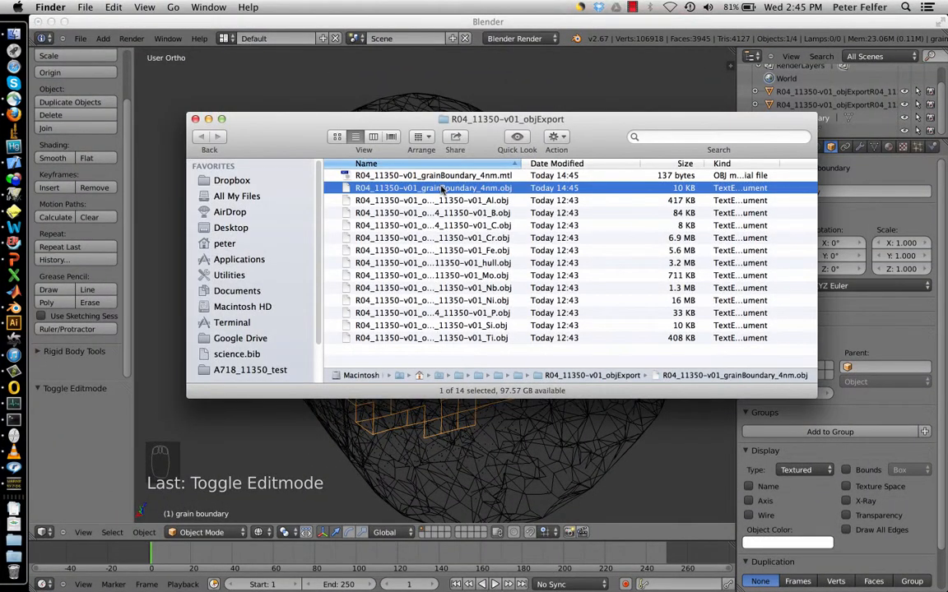
click(440, 176)
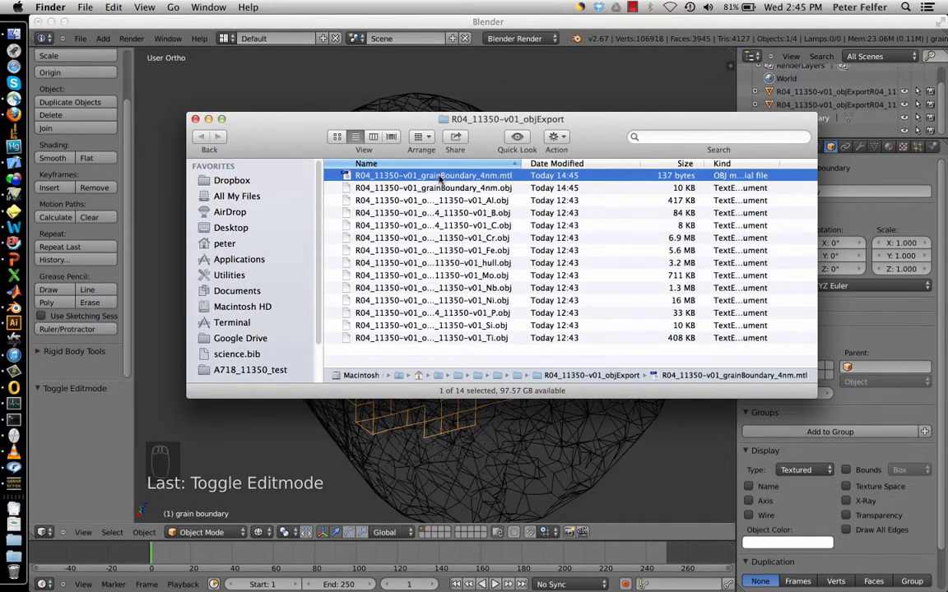
Open R04_11350-v01_grainBoundary_4nm.obj in TextEdit and review its header, vertex list and face list
click(438, 188)
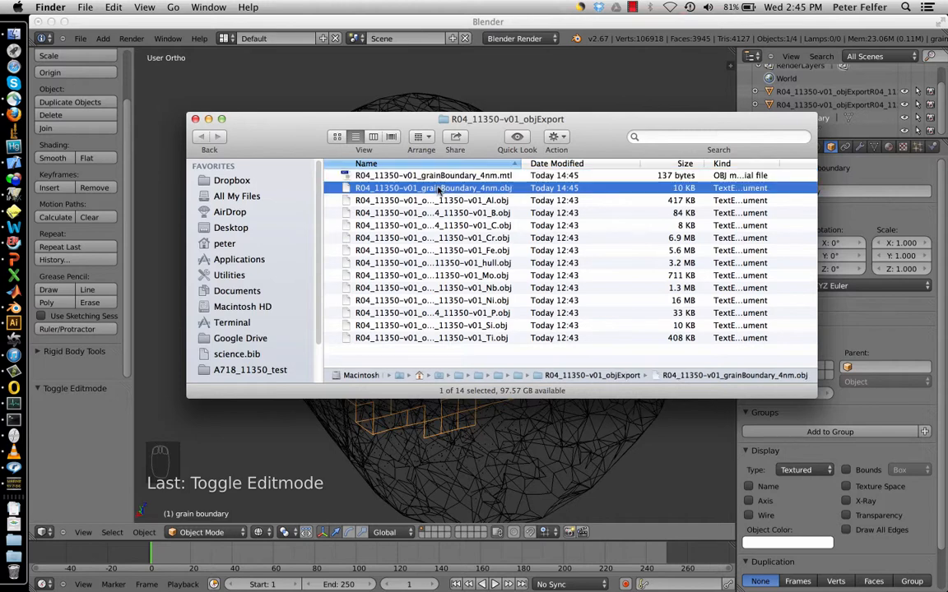
key(space)
key(space)
key(space)
click(642, 206)
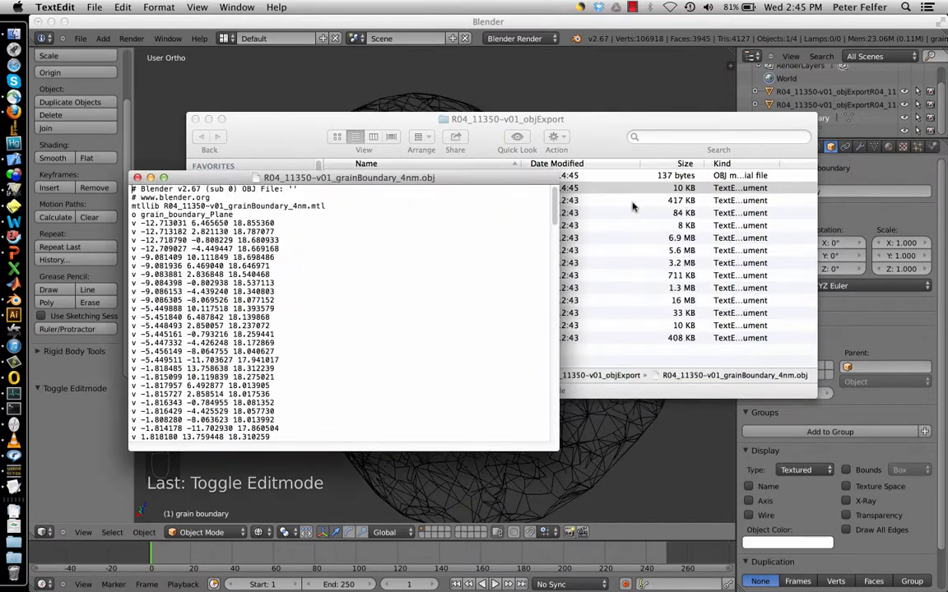
scroll(228, 269, down, 10)
scroll(228, 269, down, 15)
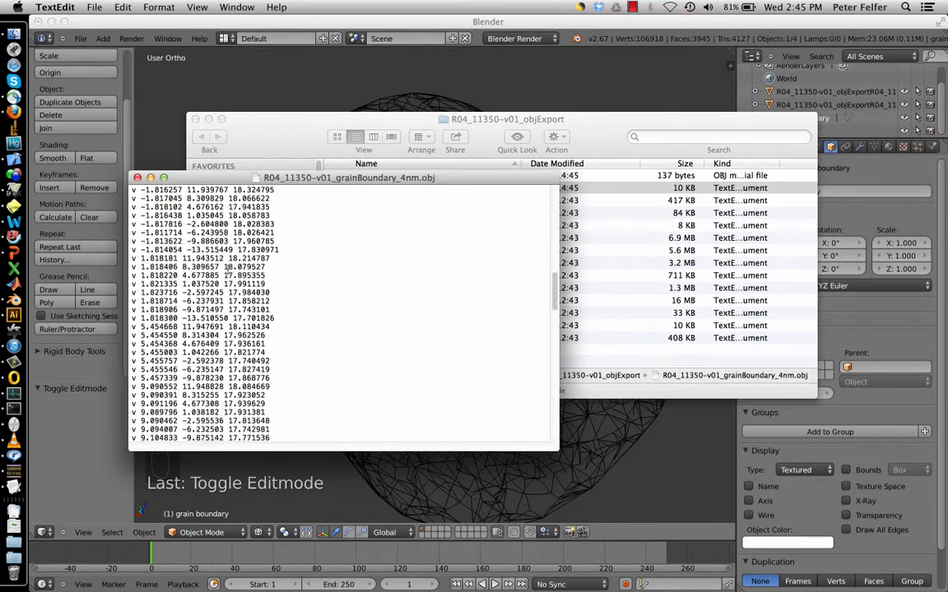
scroll(228, 269, down, 15)
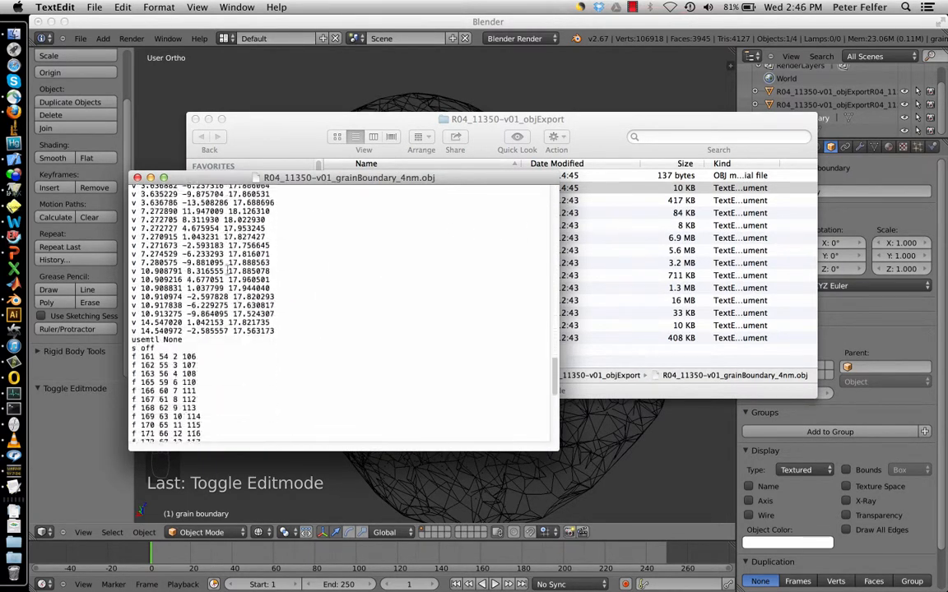
scroll(227, 270, down, 15)
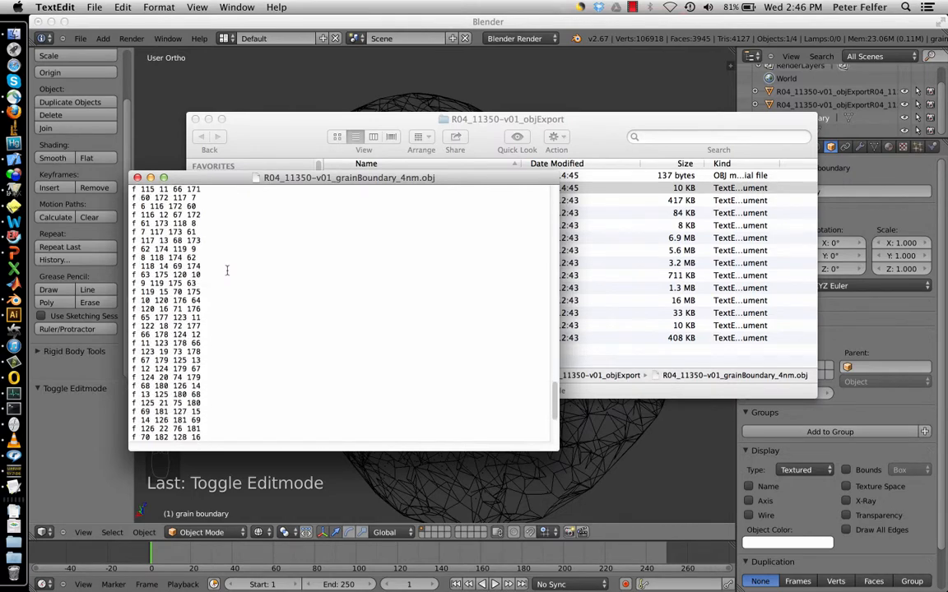
scroll(224, 272, up, 20)
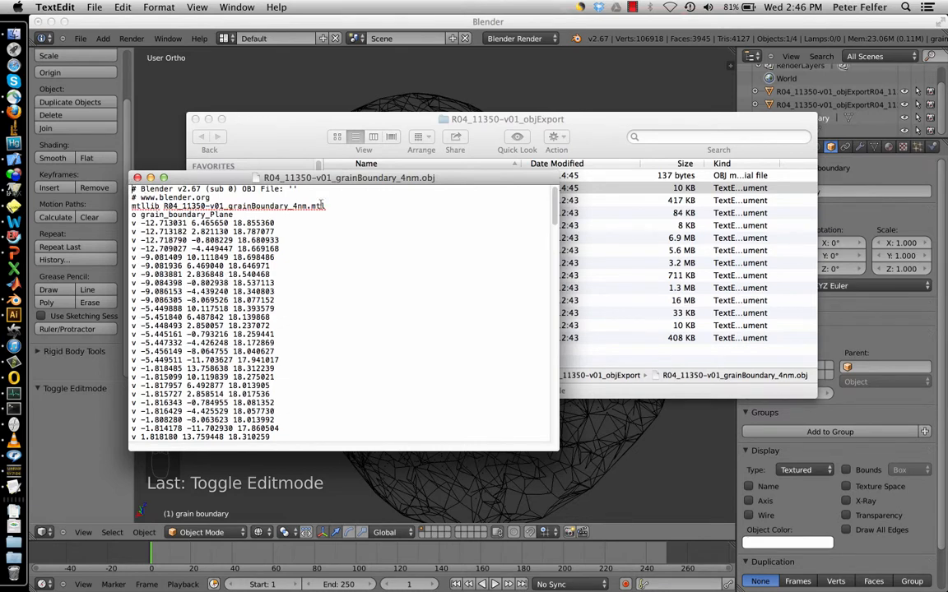
Delete the mtllib material library reference from the header of the OBJ file
drag(329, 207, 229, 207)
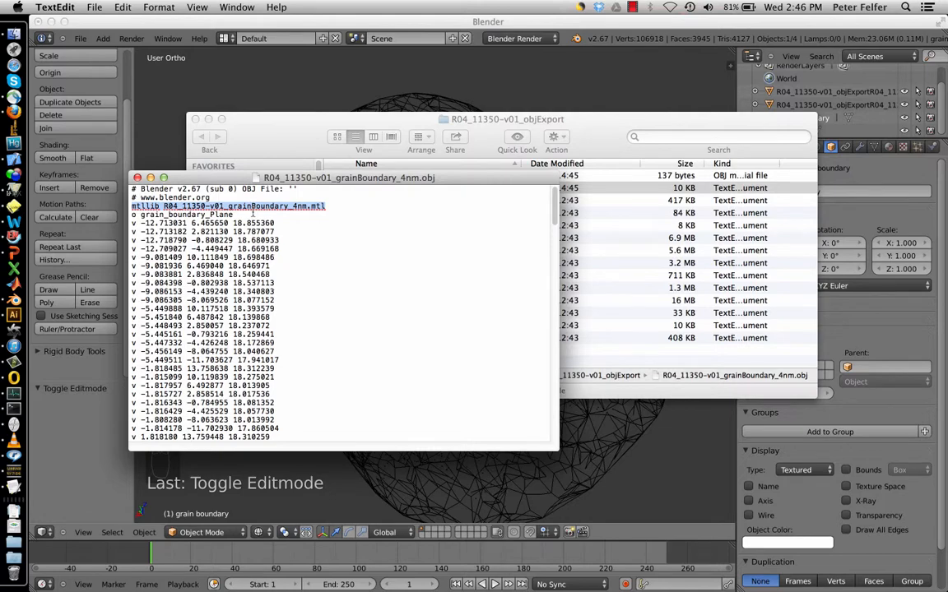
scroll(262, 214, down, 20)
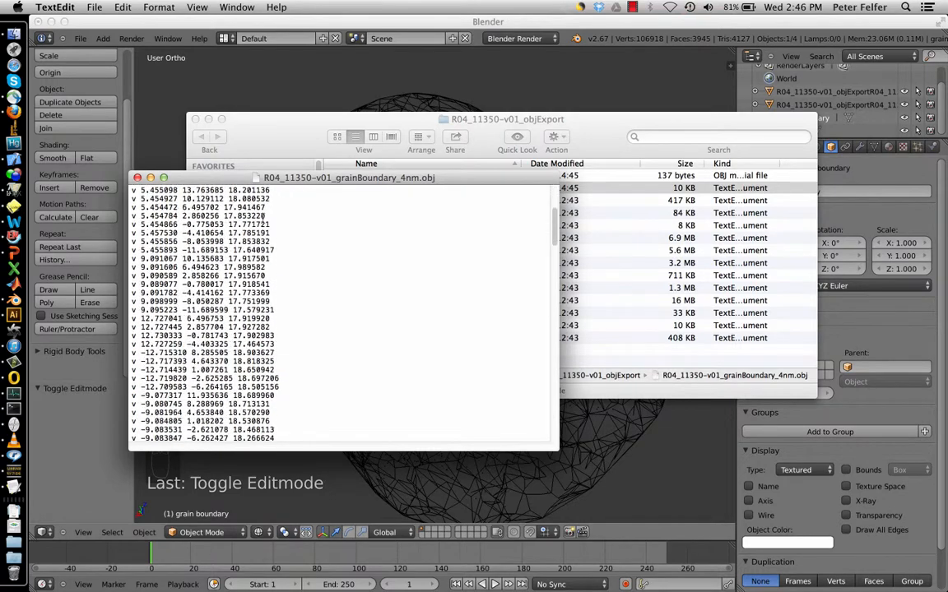
scroll(262, 218, up, 10)
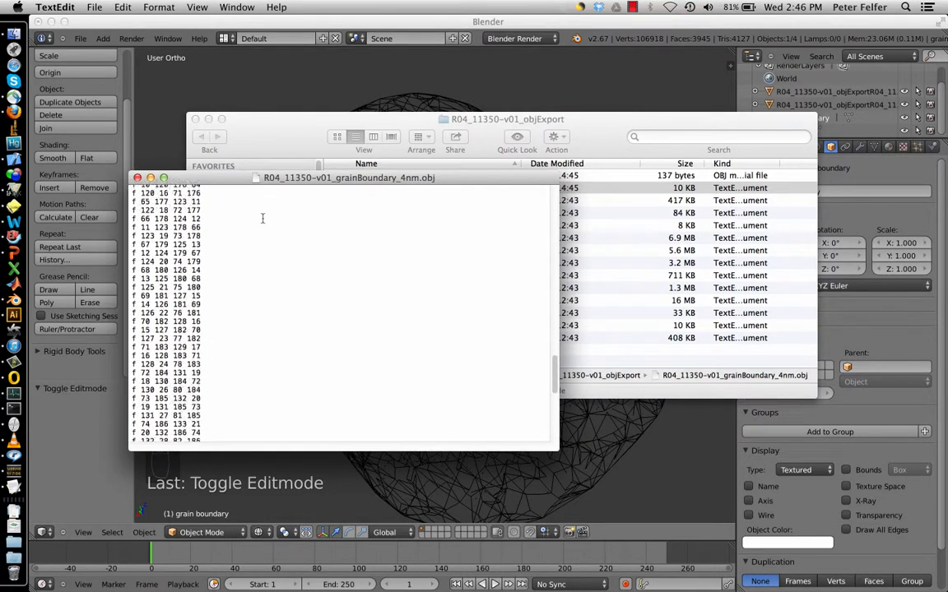
scroll(262, 218, down, 15)
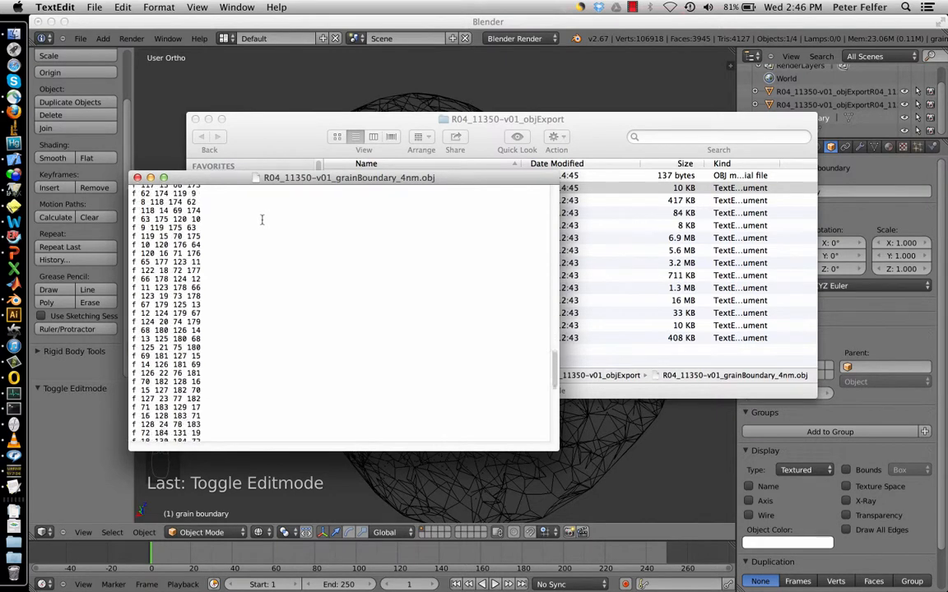
scroll(262, 219, up, 10)
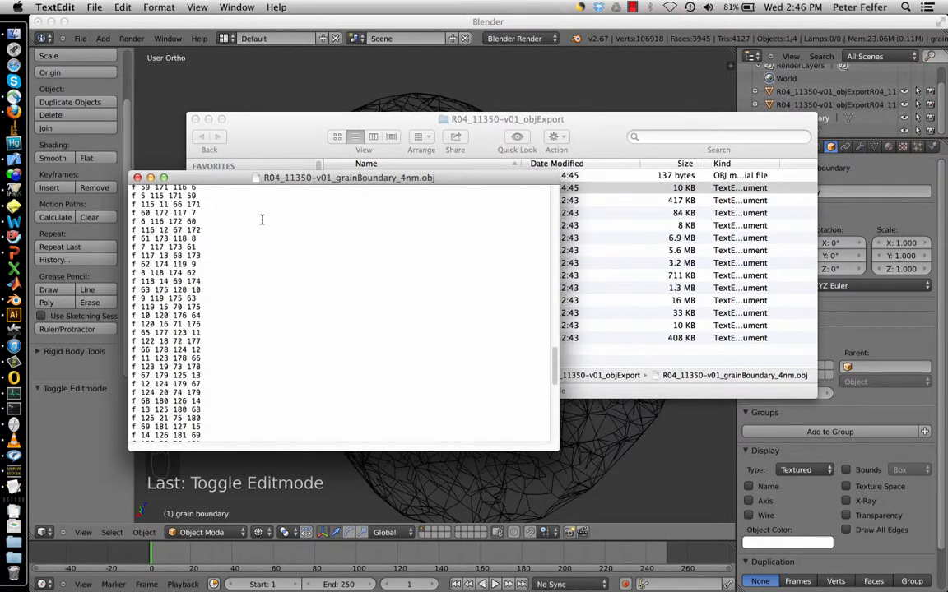
scroll(262, 219, up, 8)
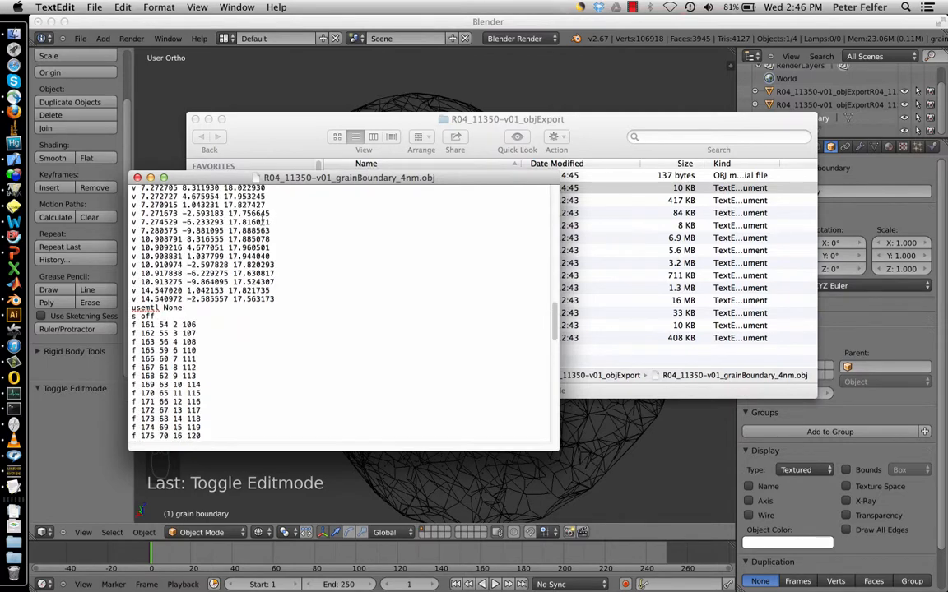
scroll(261, 220, up, 15)
key(BackSpace)
key(BackSpace)
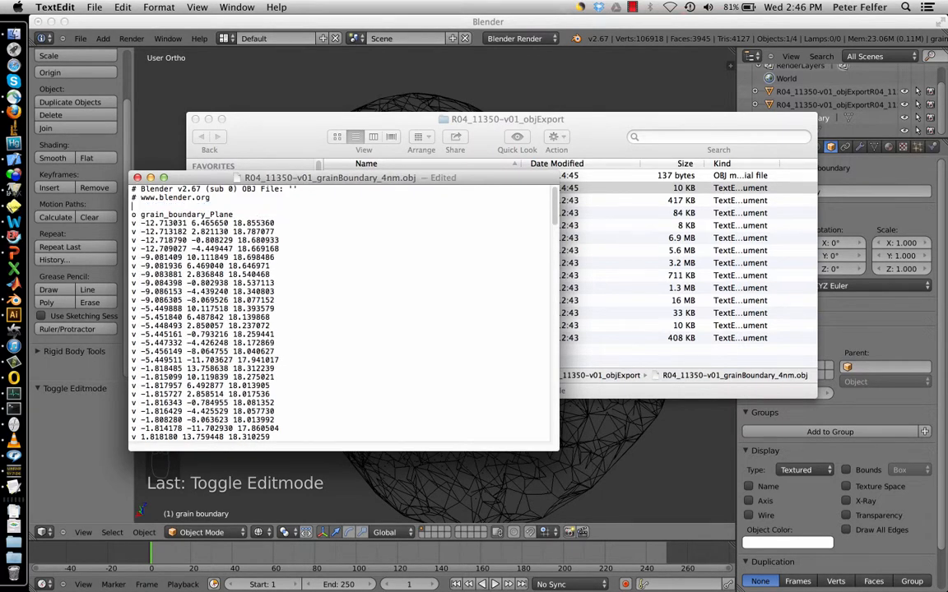
Delete the "usemtl None" and "s off" lines between the vertex and face lists, and close the file with the edits saved
scroll(264, 241, down, 20)
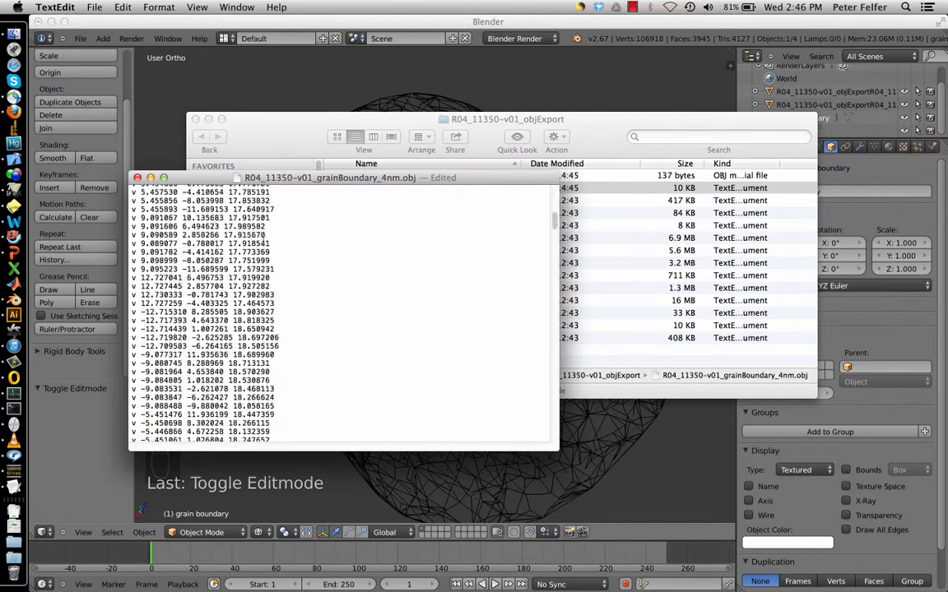
scroll(262, 243, down, 3)
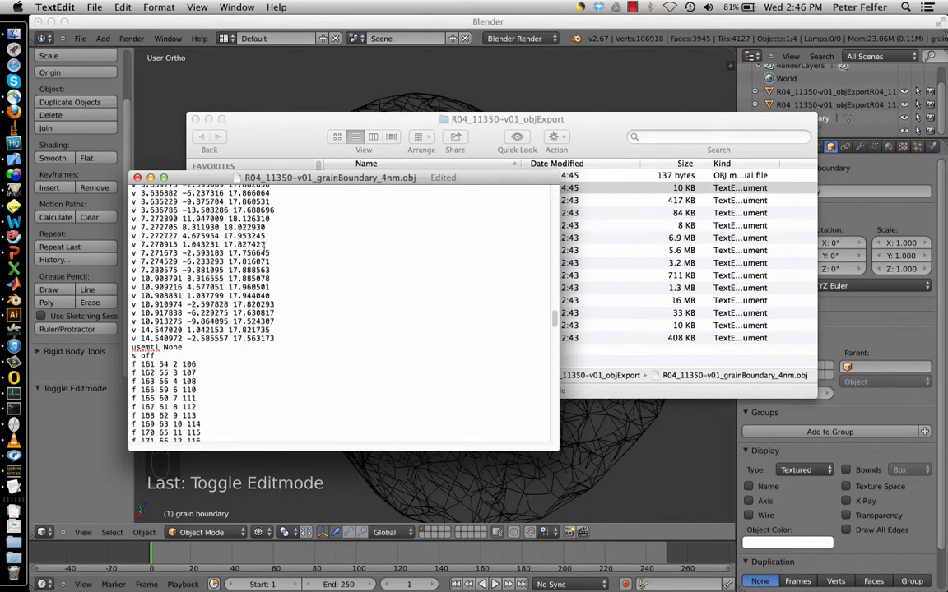
drag(182, 347, 132, 347)
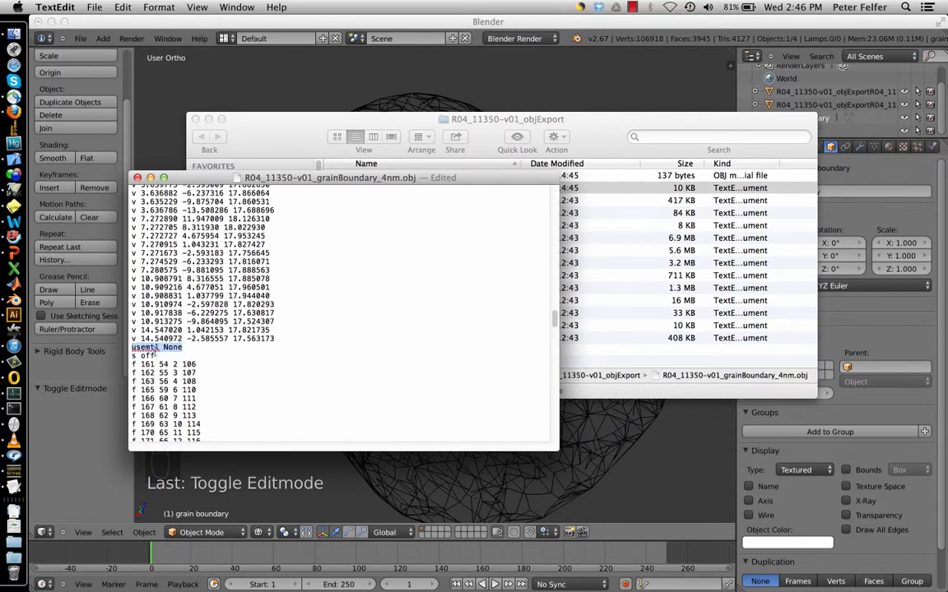
key(BackSpace)
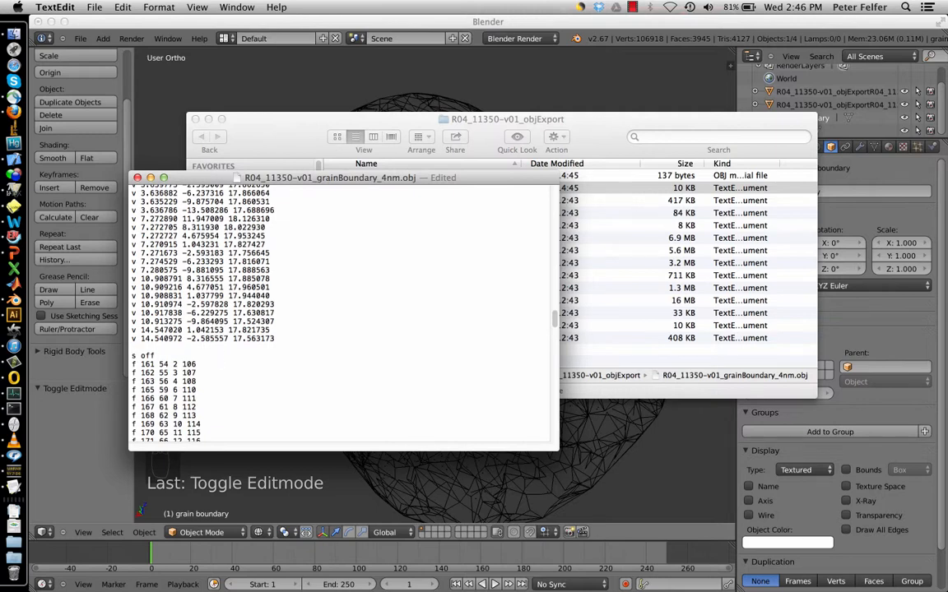
drag(159, 355, 130, 346)
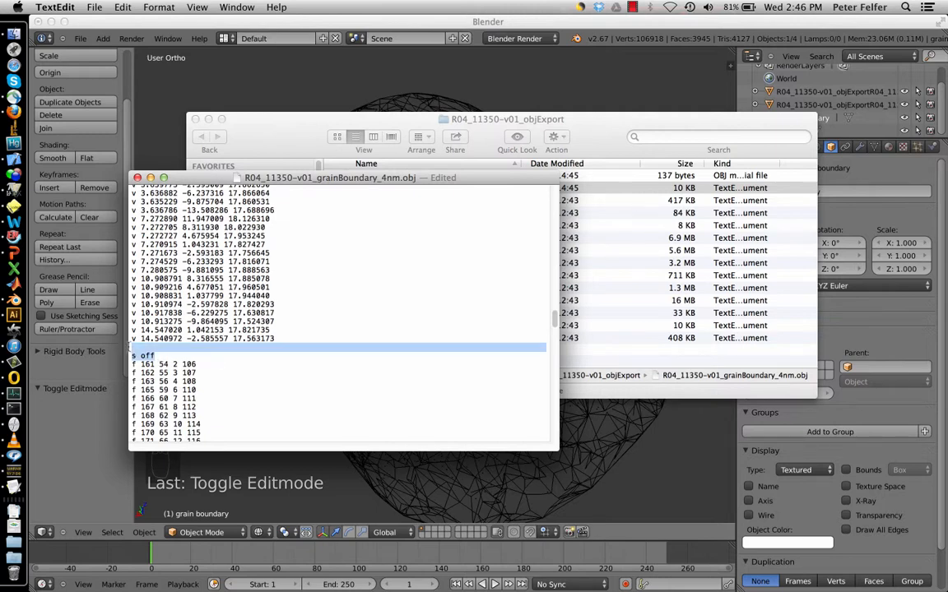
key(BackSpace)
key(BackSpace)
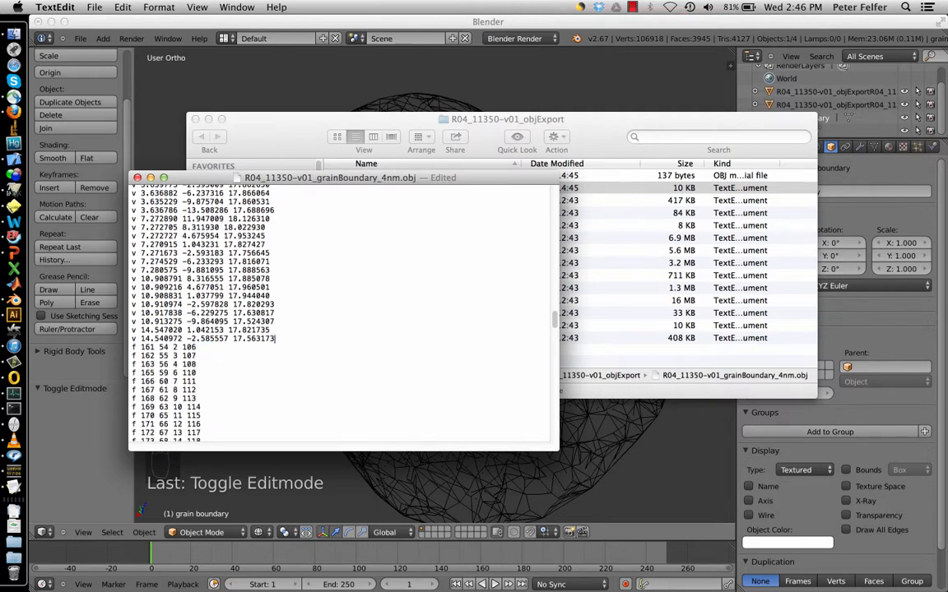
click(137, 178)
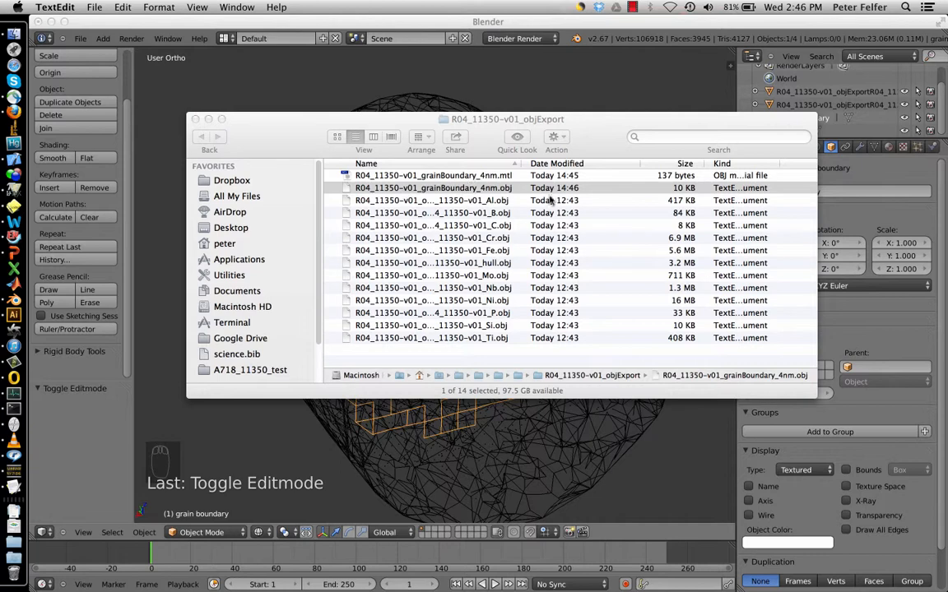
Switch back to Blender and enlarge the outliner area so that all scene objects are listed
click(311, 25)
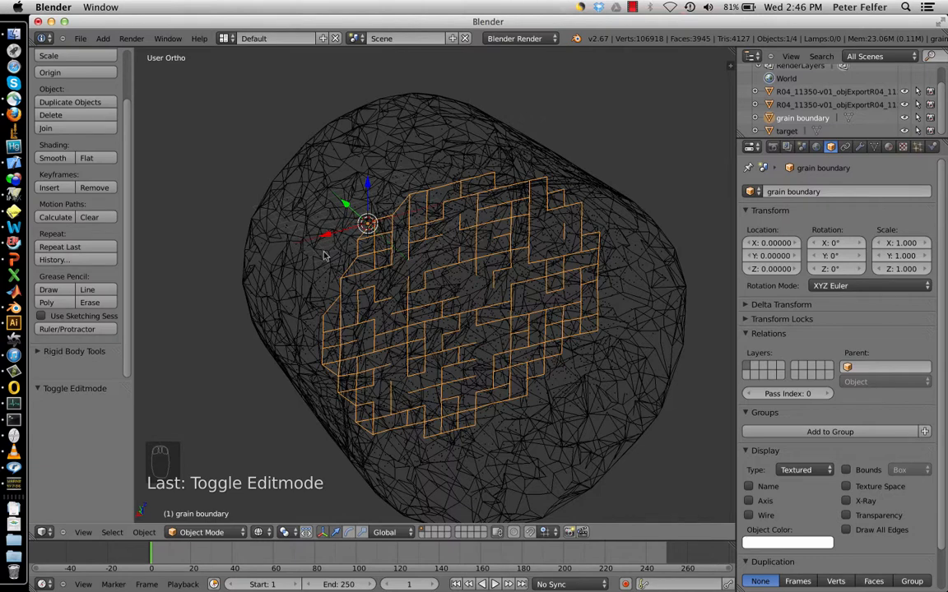
key(ctrl+Up)
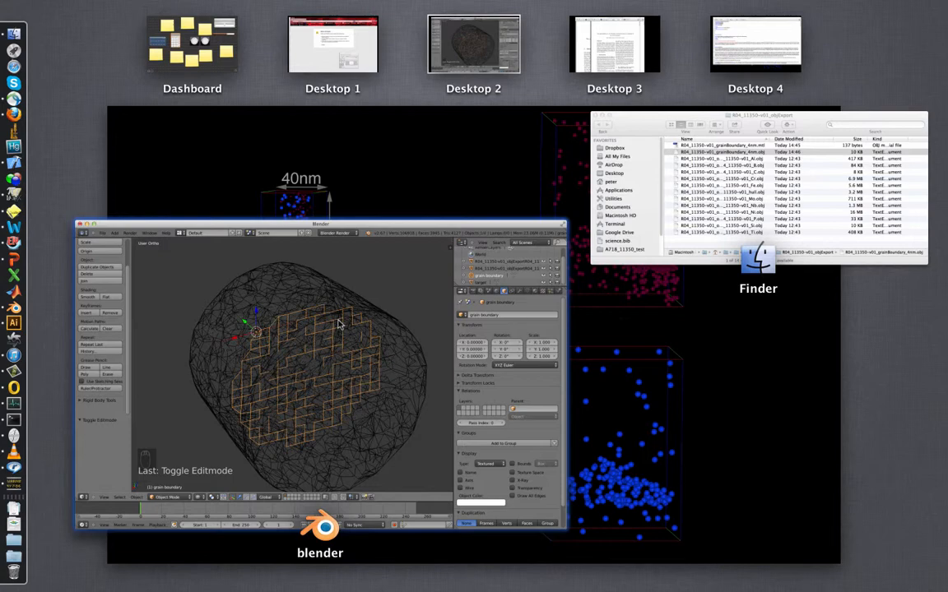
click(337, 324)
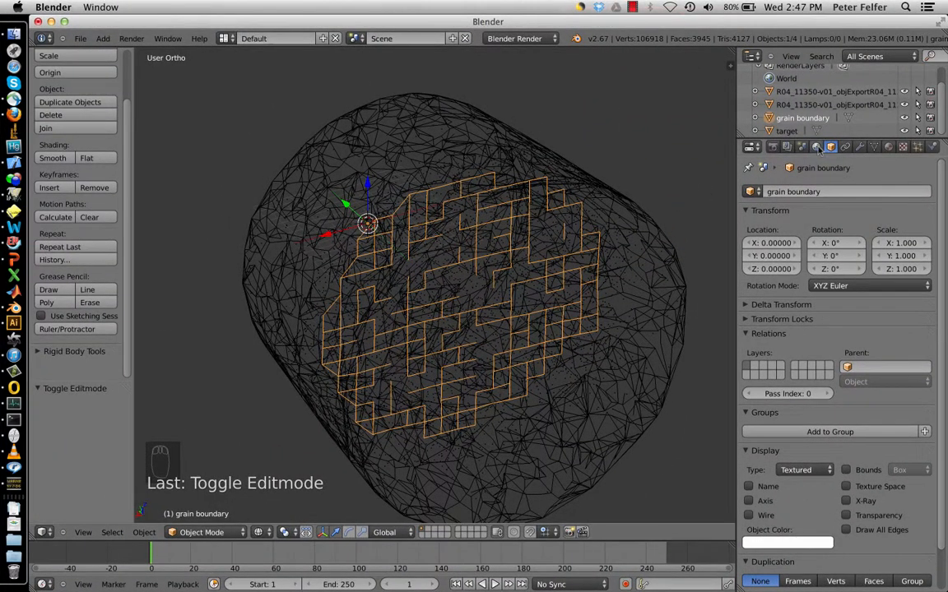
drag(823, 139, 822, 236)
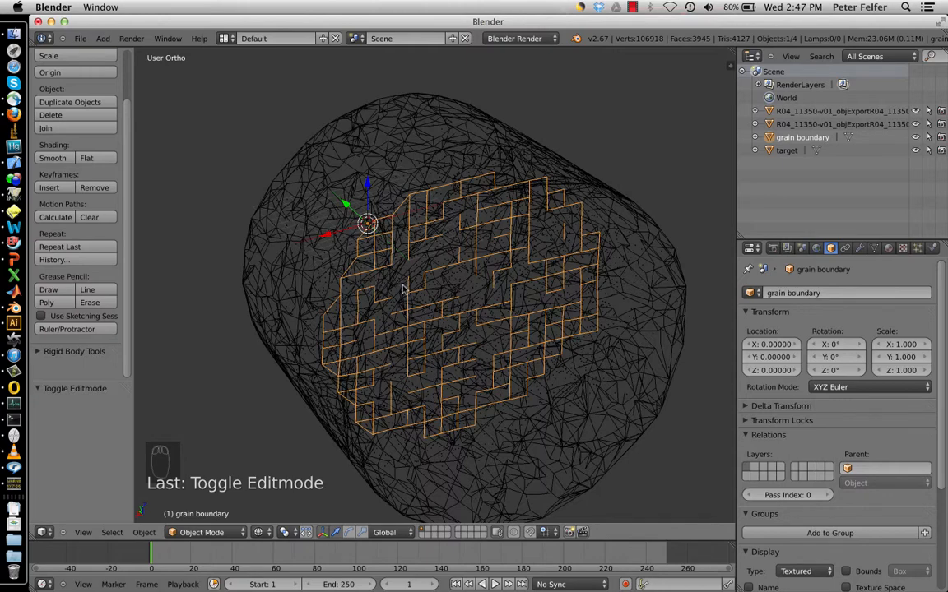
Hide the hull mesh and view the grain boundary mesh edge-on within the P point cloud
right_click(631, 237)
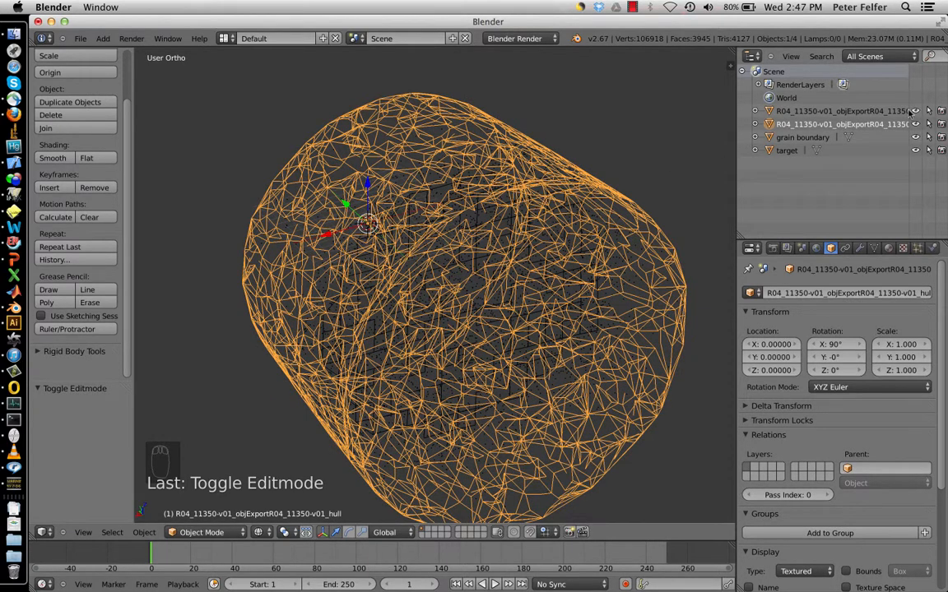
click(916, 123)
right_click(614, 292)
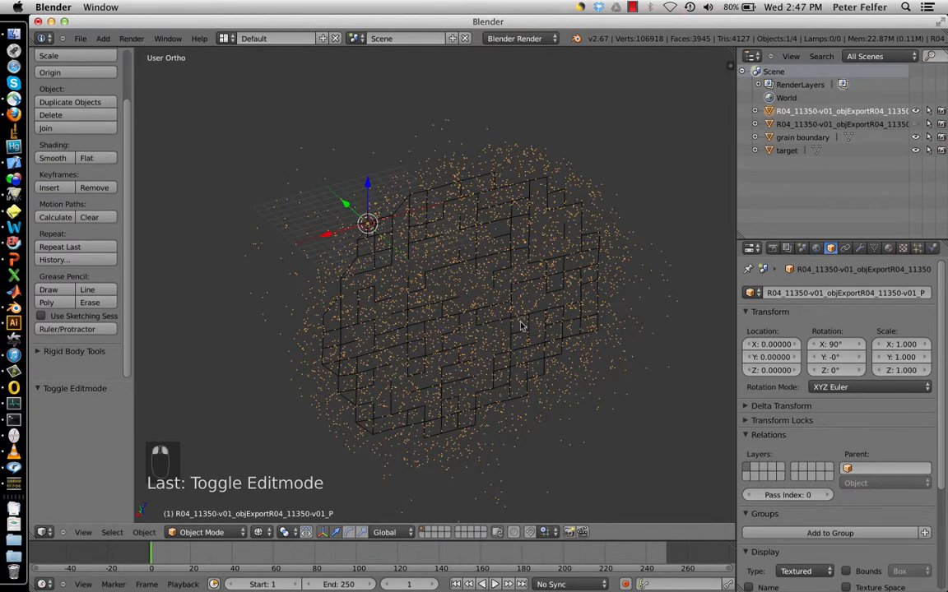
right_click(599, 274)
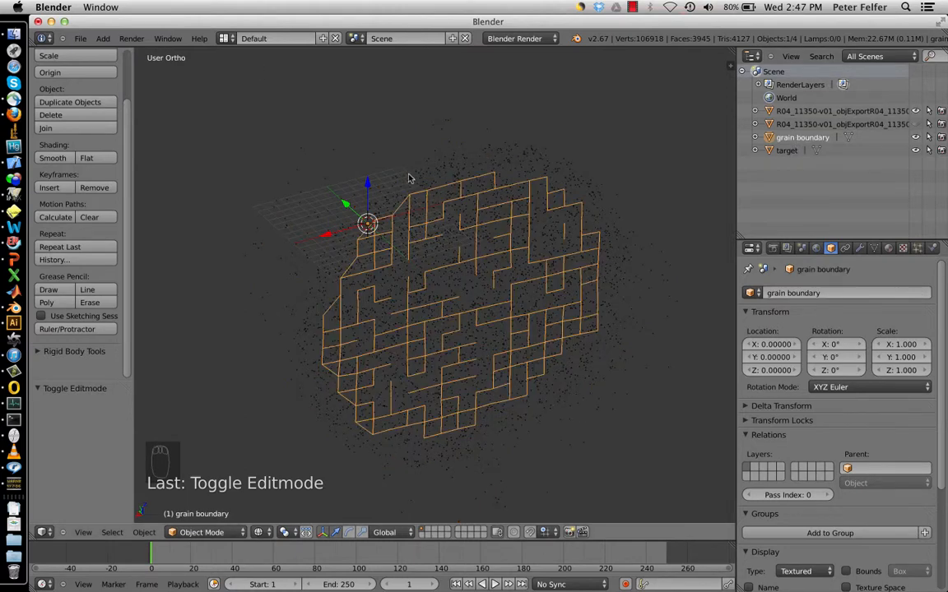
key(z)
key(z)
click(423, 220)
middle_drag(458, 263, 474, 216)
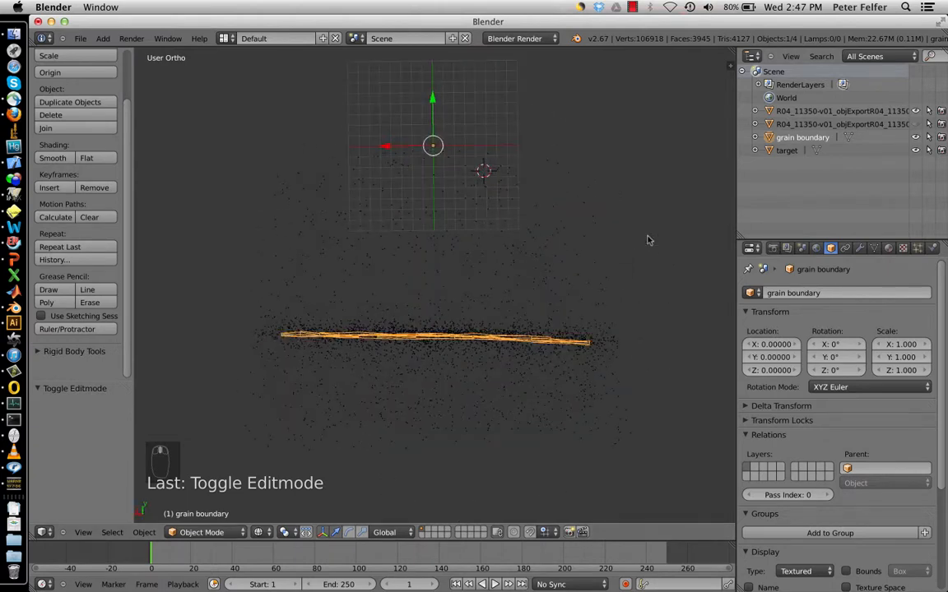
Hide the target object in the viewport and in renders, and leave the hull mesh hidden in the viewport
click(887, 124)
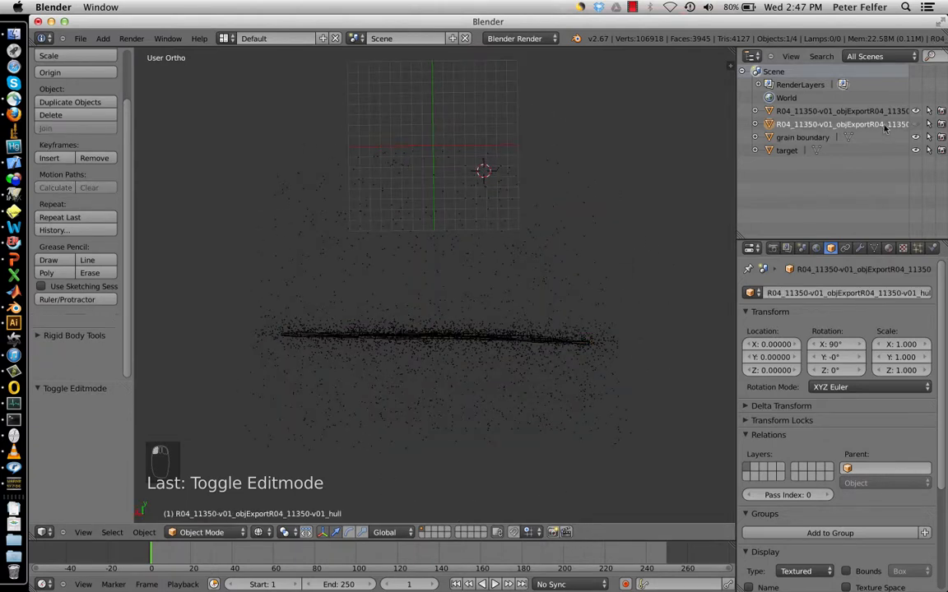
click(916, 125)
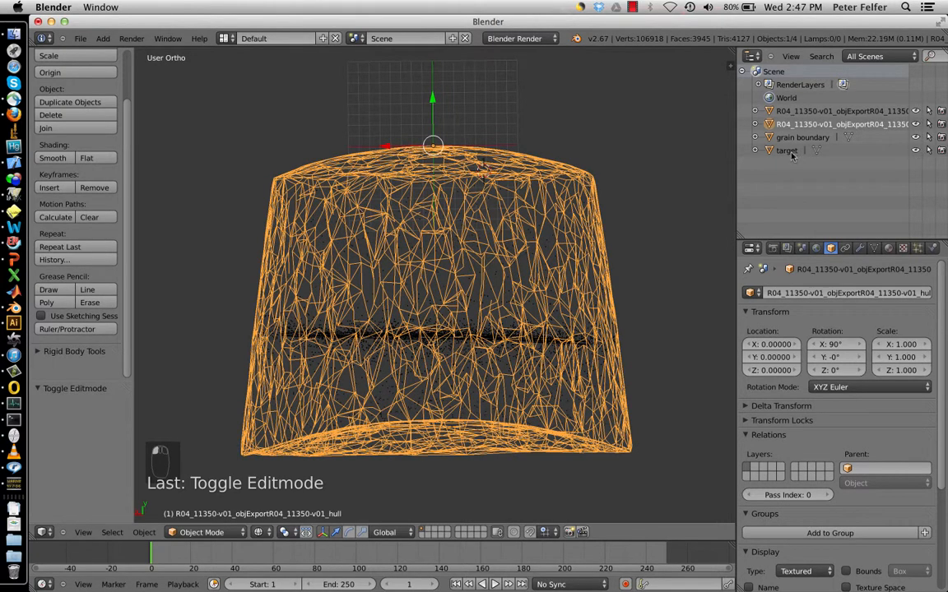
click(916, 151)
click(942, 151)
click(915, 124)
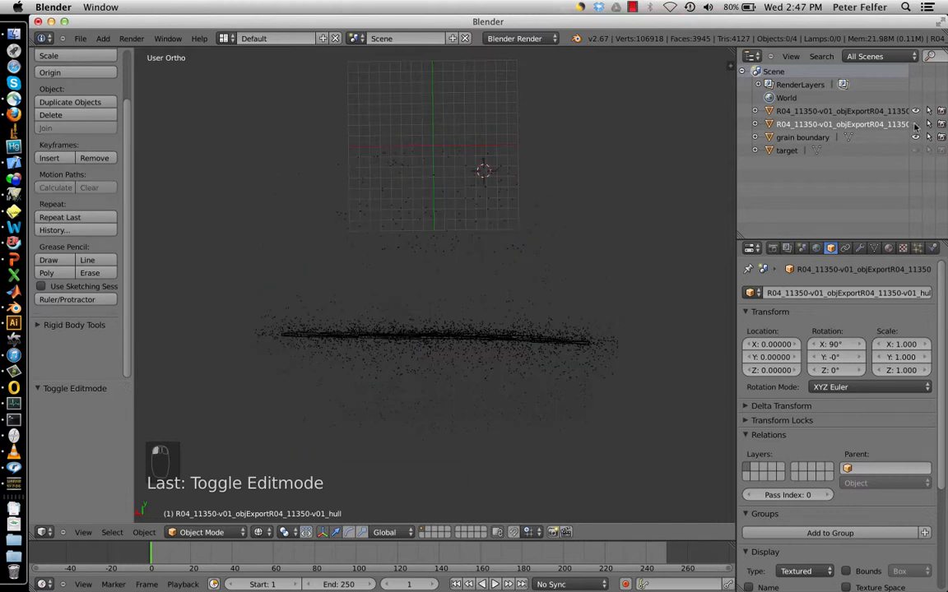
Select the P point cloud and snap the 3D cursor to the scene center
click(856, 112)
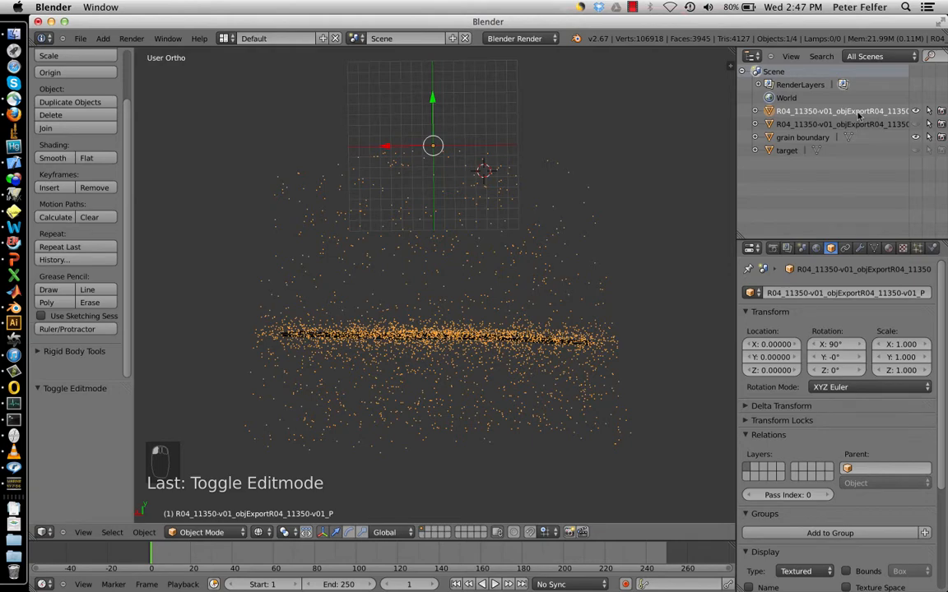
mouse_move(383, 293)
middle_down()
mouse_move(374, 318)
mouse_move(384, 304)
middle_up()
key(shift+s)
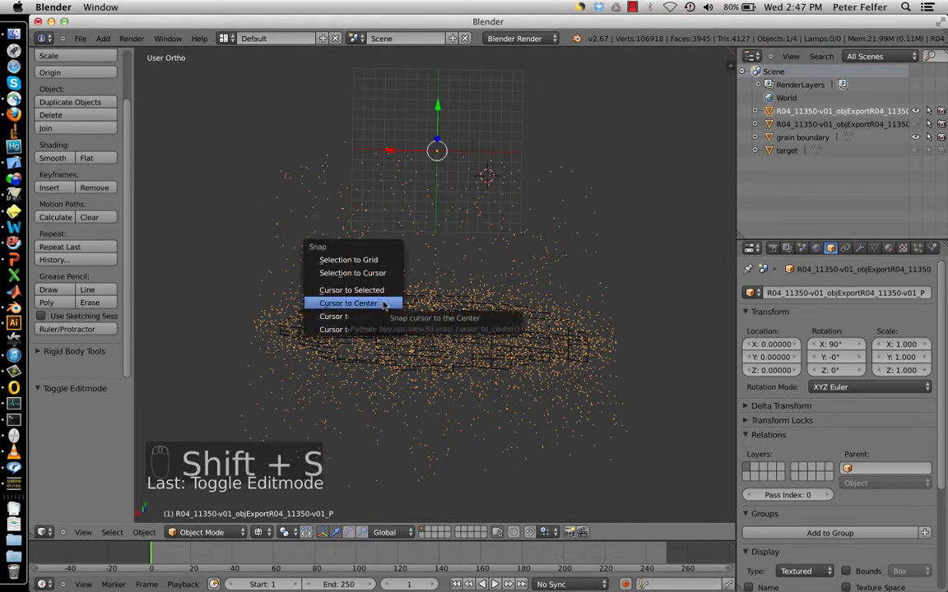
click(382, 302)
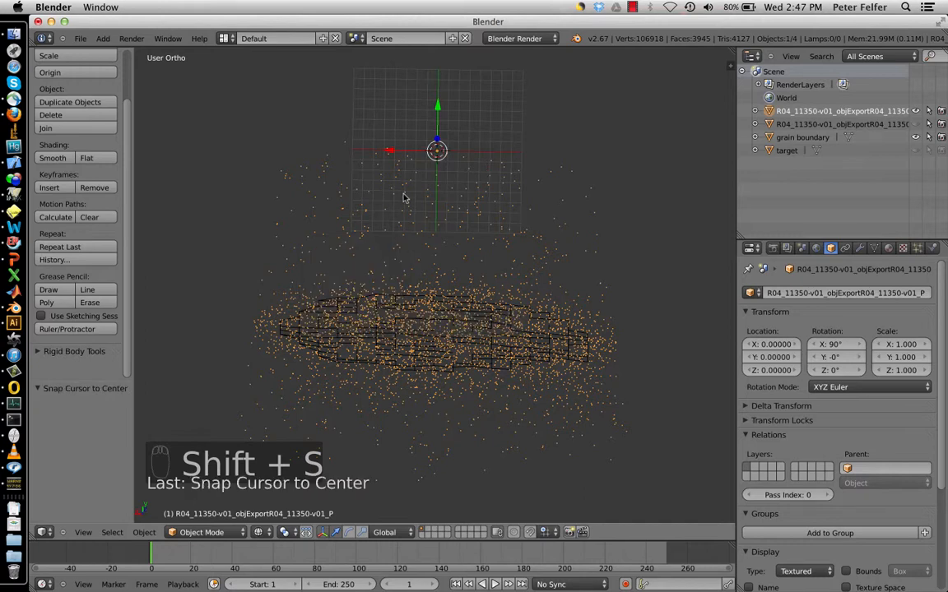
Add an icosphere at the 3D cursor with its size set to 0.2
key(shift+a)
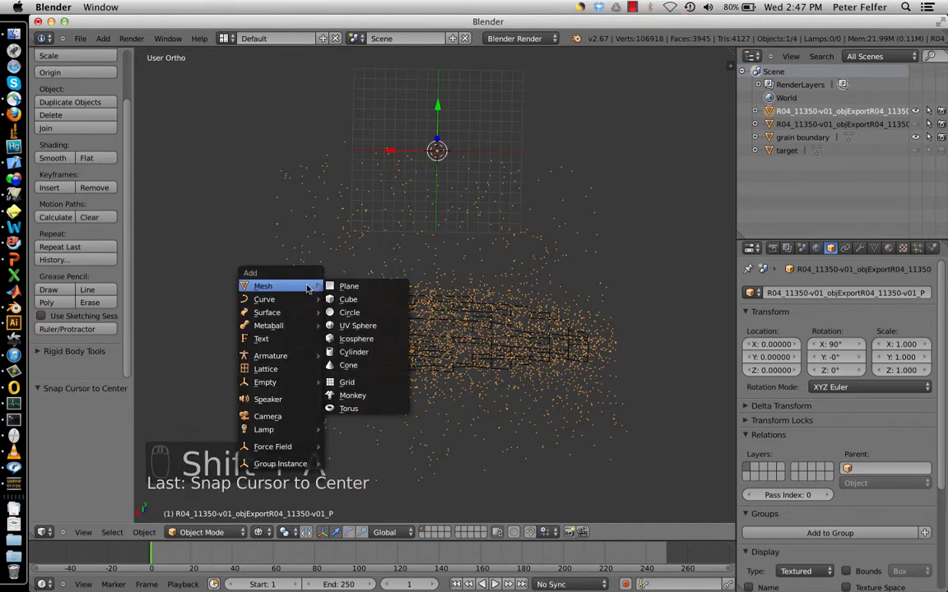
click(351, 340)
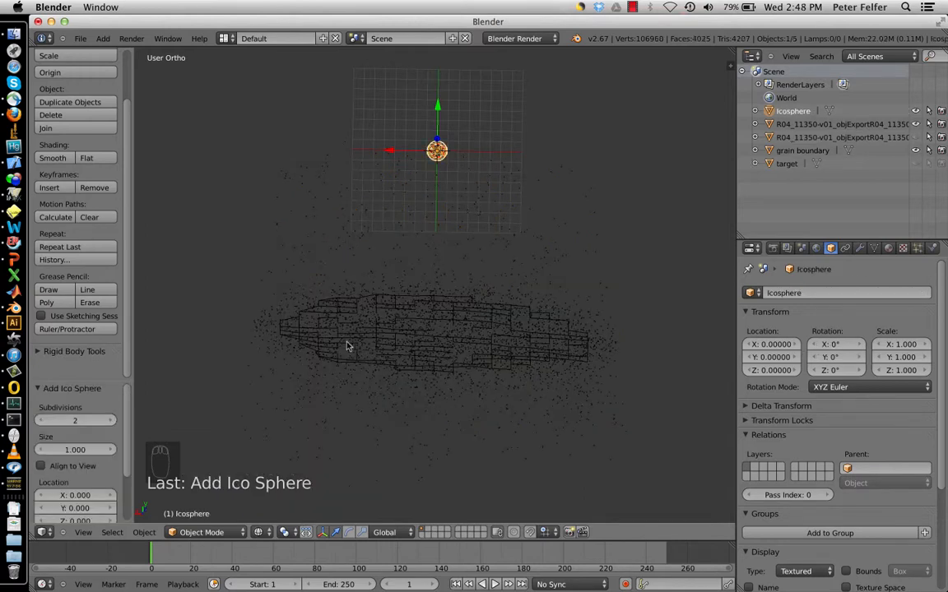
click(75, 449)
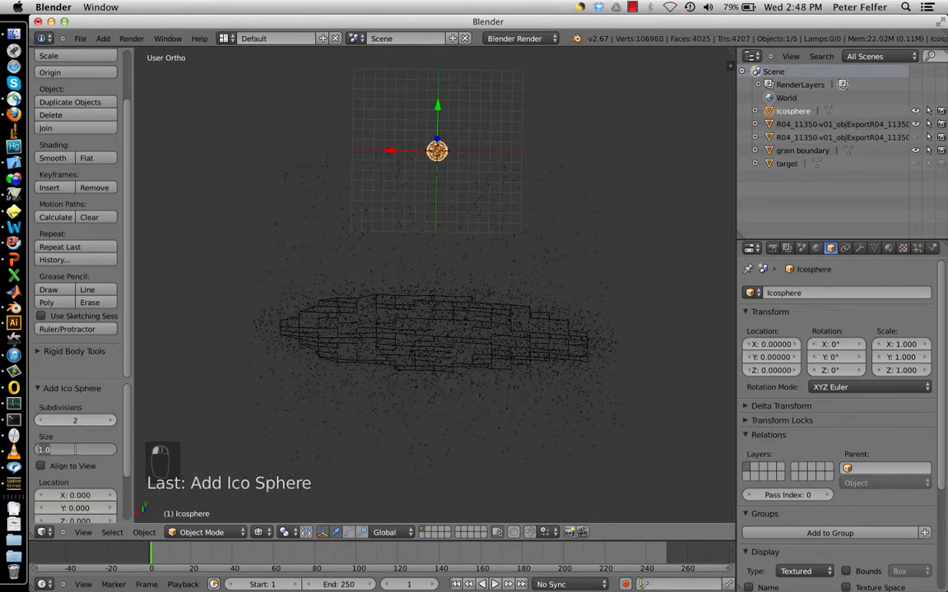
text(0.2)
key(Return)
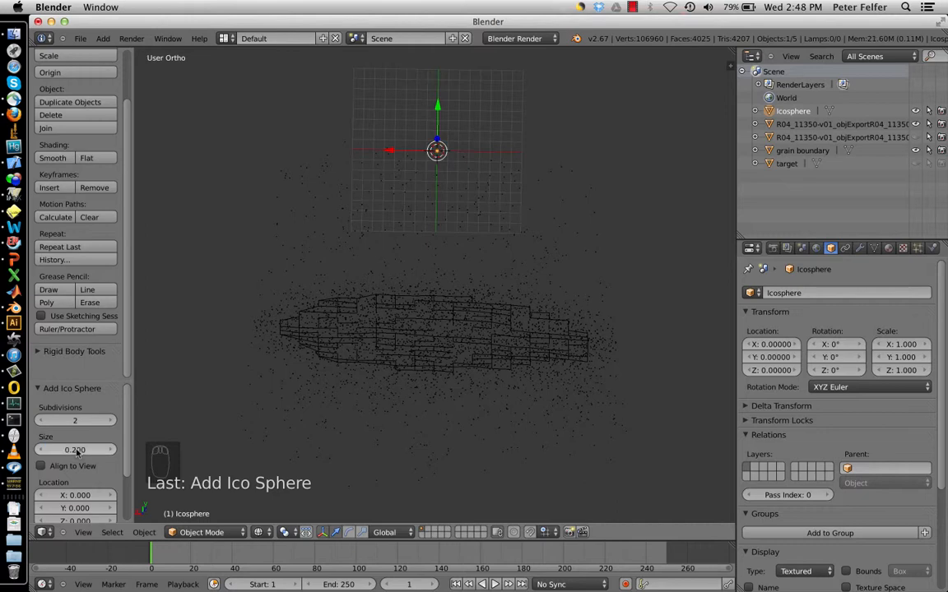
Rename the new icosphere "atom"
click(809, 293)
text(a)
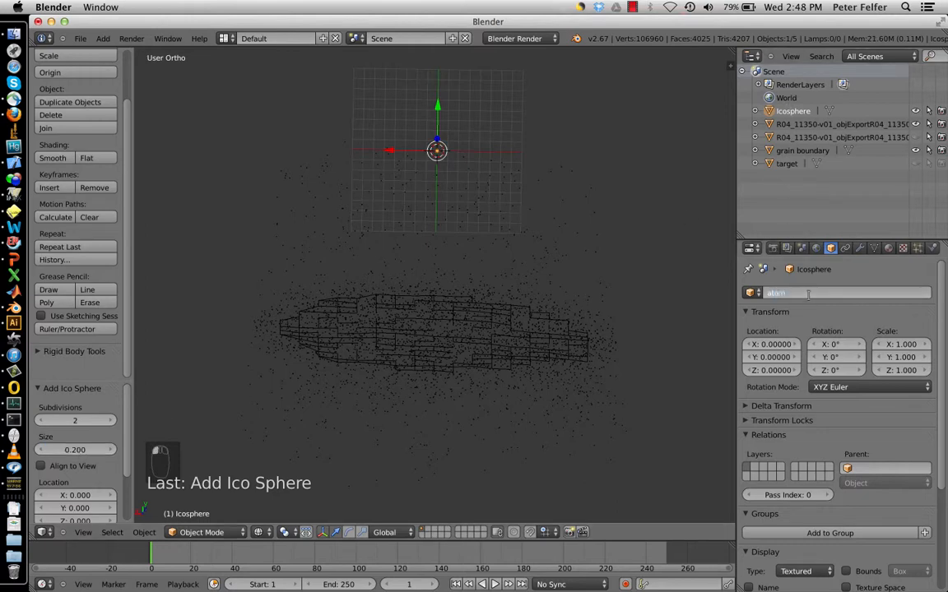
text(tom)
key(Return)
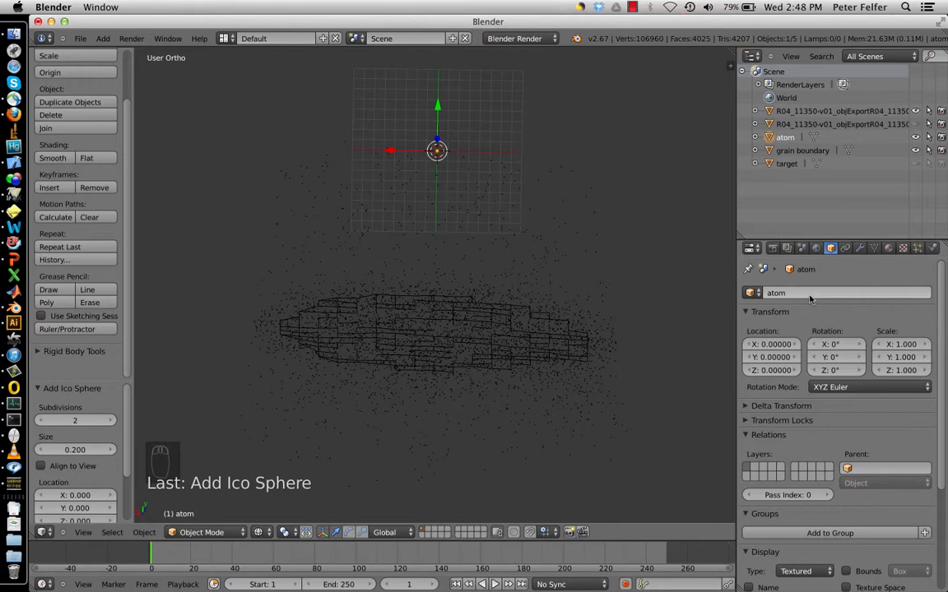
Set the P point cloud's duplication to Verts and parent the atom icosphere to it
click(810, 110)
scroll(784, 329, down, 1)
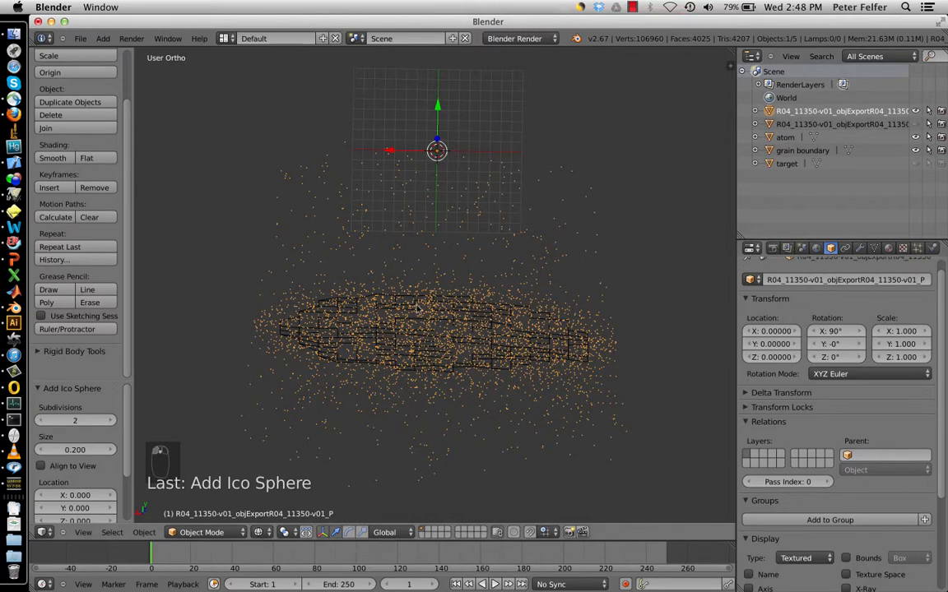
middle_drag(440, 327, 477, 324)
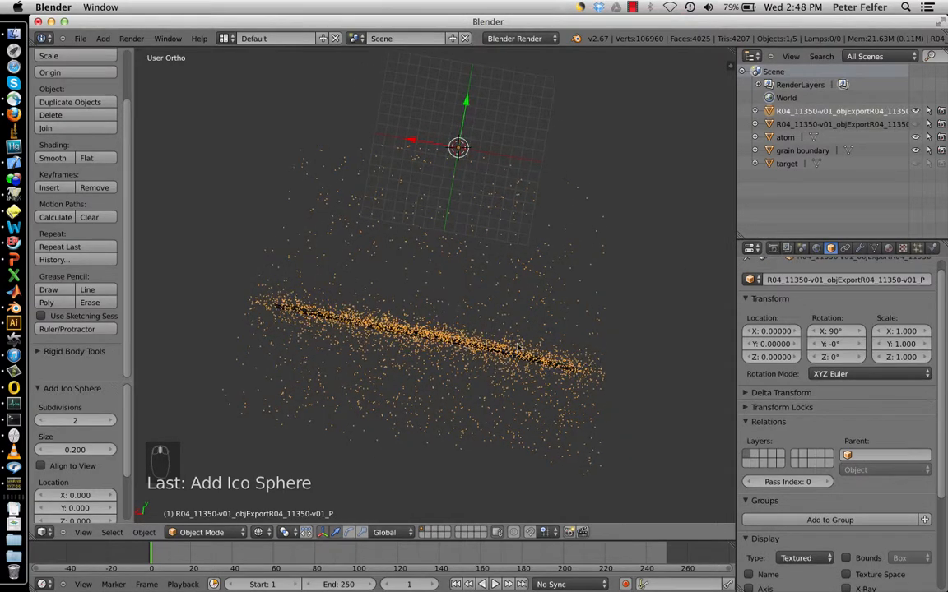
scroll(872, 415, down, 5)
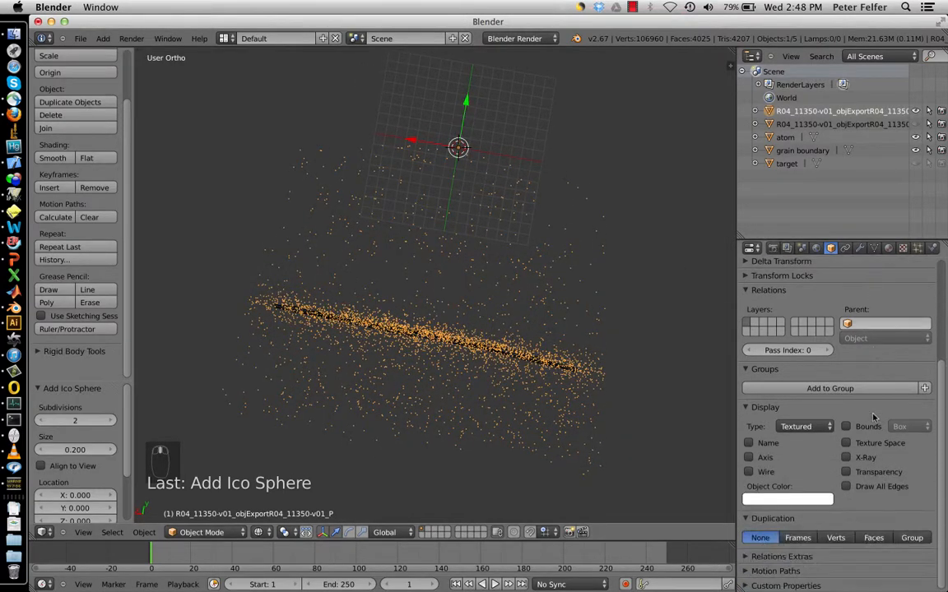
click(835, 537)
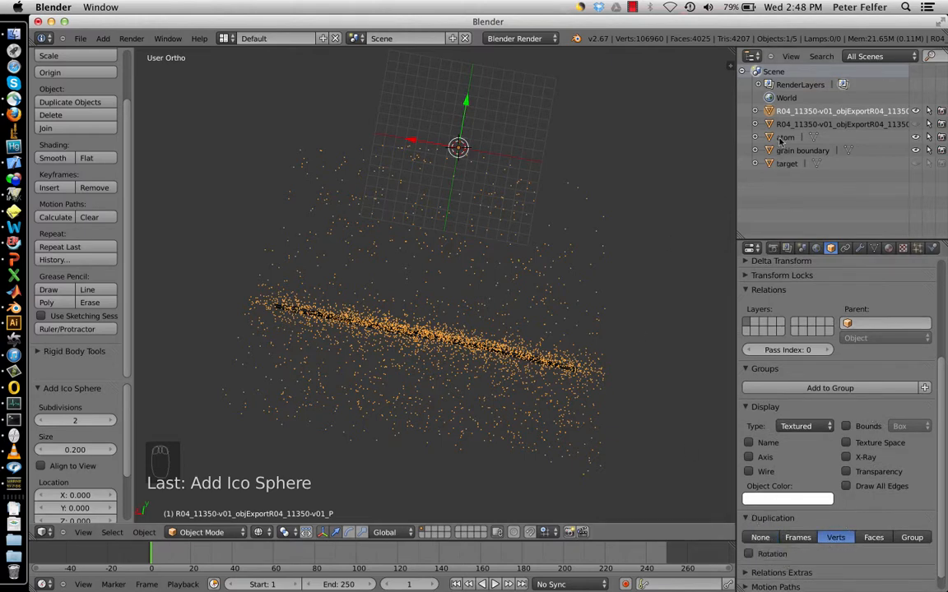
drag(787, 134, 786, 125)
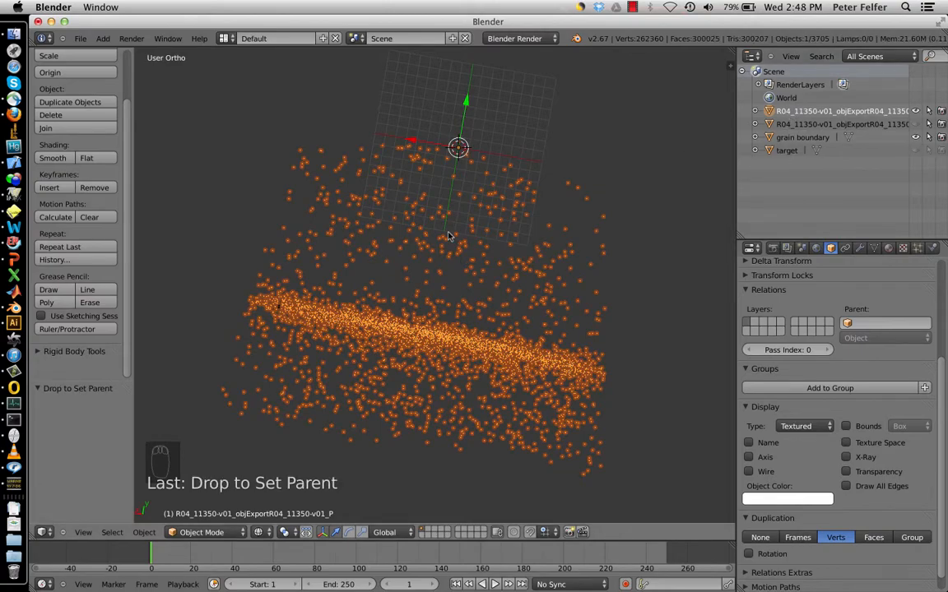
mouse_move(449, 236)
middle_down()
mouse_move(438, 265)
mouse_move(441, 238)
middle_up()
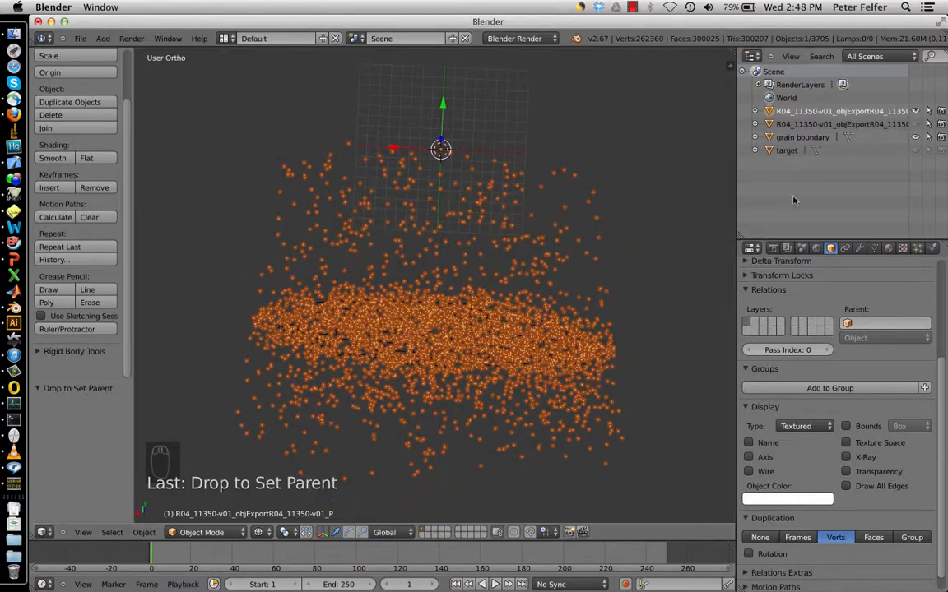
click(889, 248)
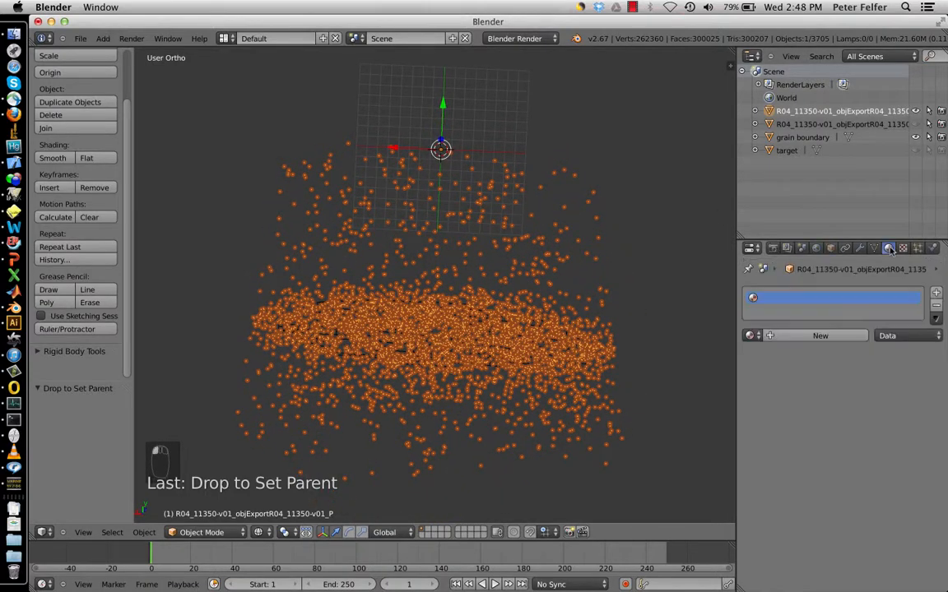
click(802, 337)
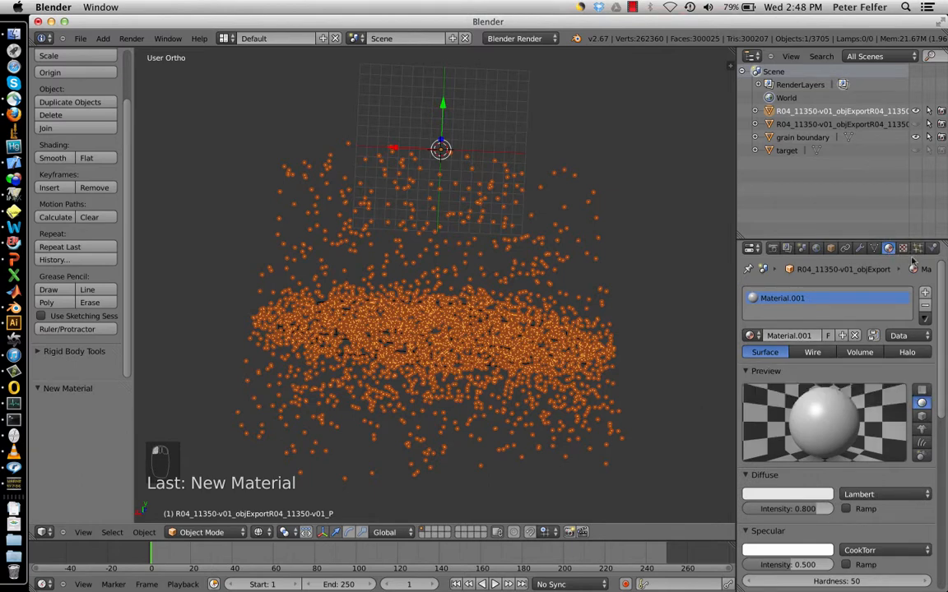
click(925, 306)
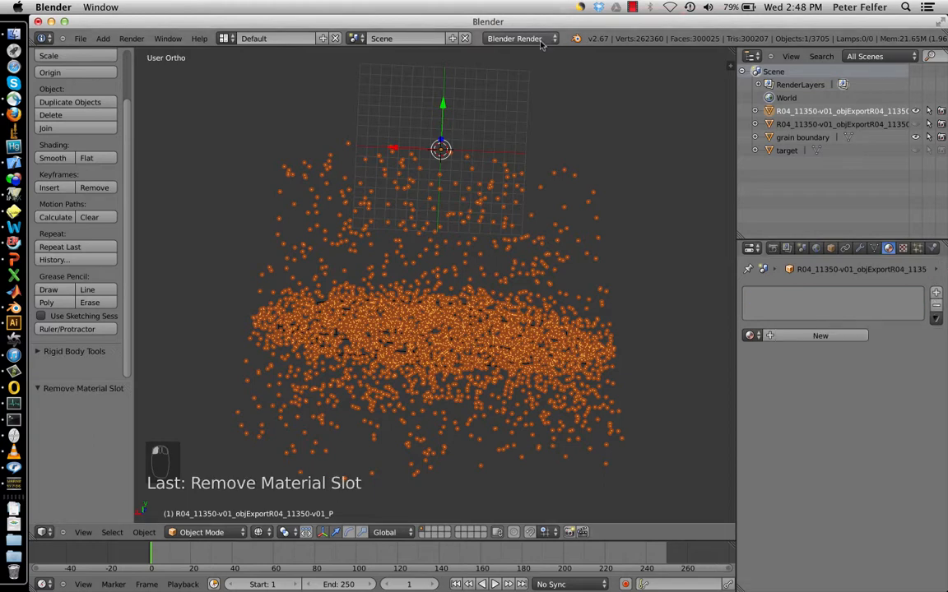
Switch the render engine to Cycles Render and give the P point cloud a new bright green Diffuse BSDF material
click(531, 38)
click(502, 80)
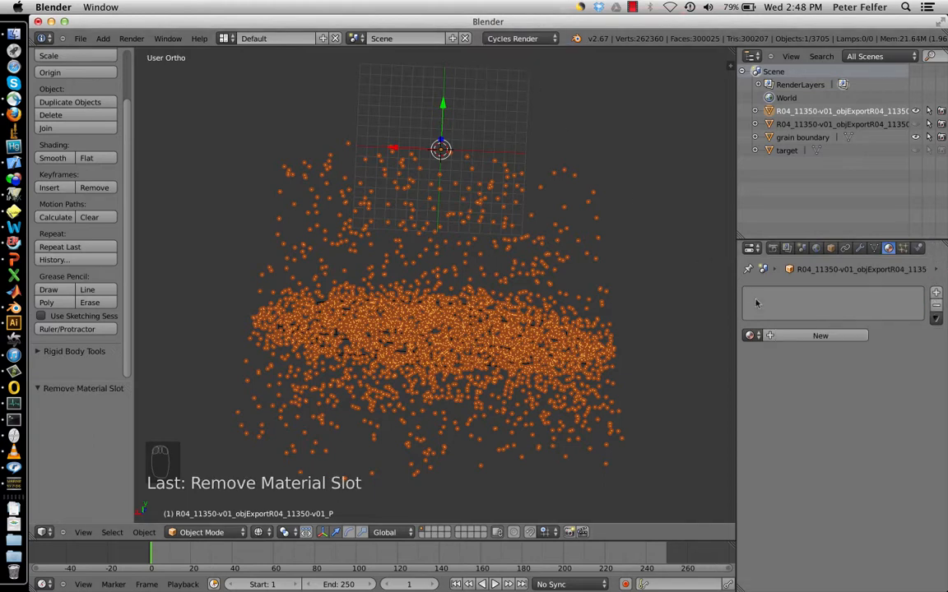
click(790, 335)
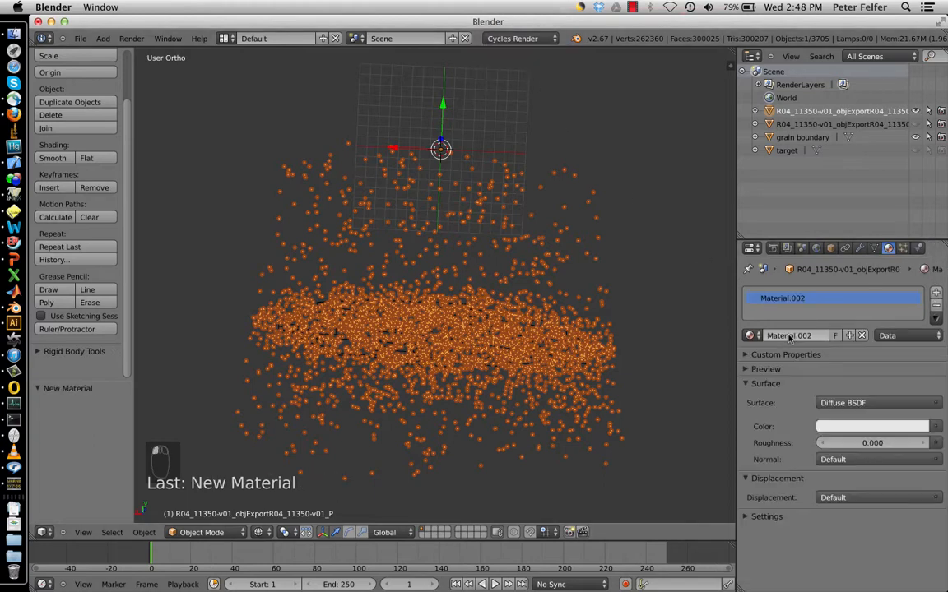
click(848, 426)
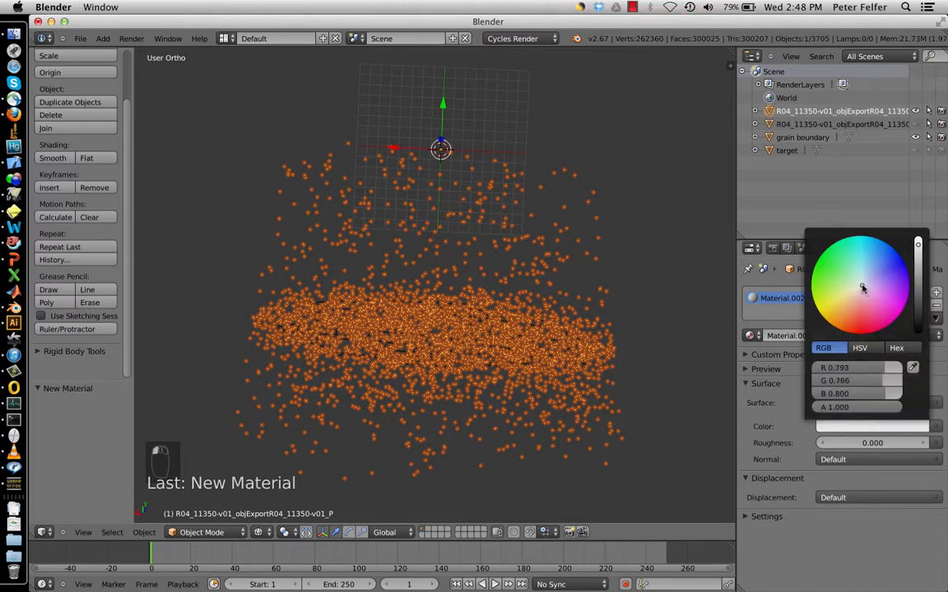
drag(863, 285, 812, 263)
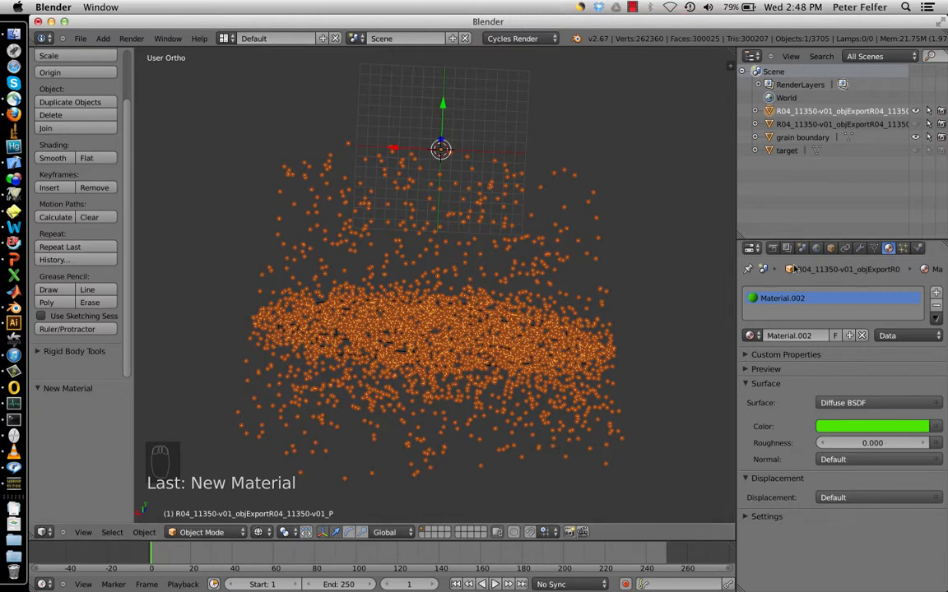
Give the grain boundary mesh a new Diffuse BSDF material with a light purple colour
click(802, 137)
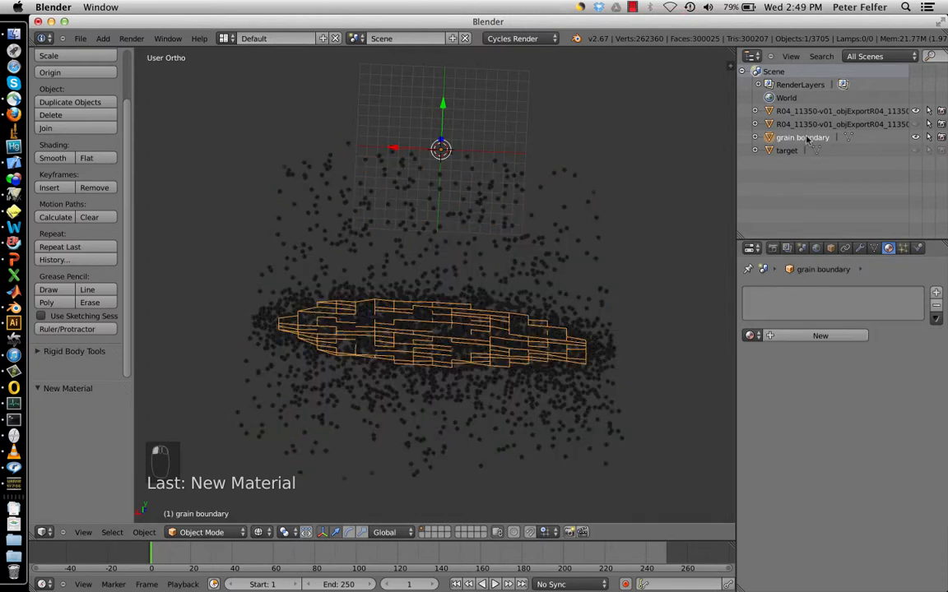
click(780, 337)
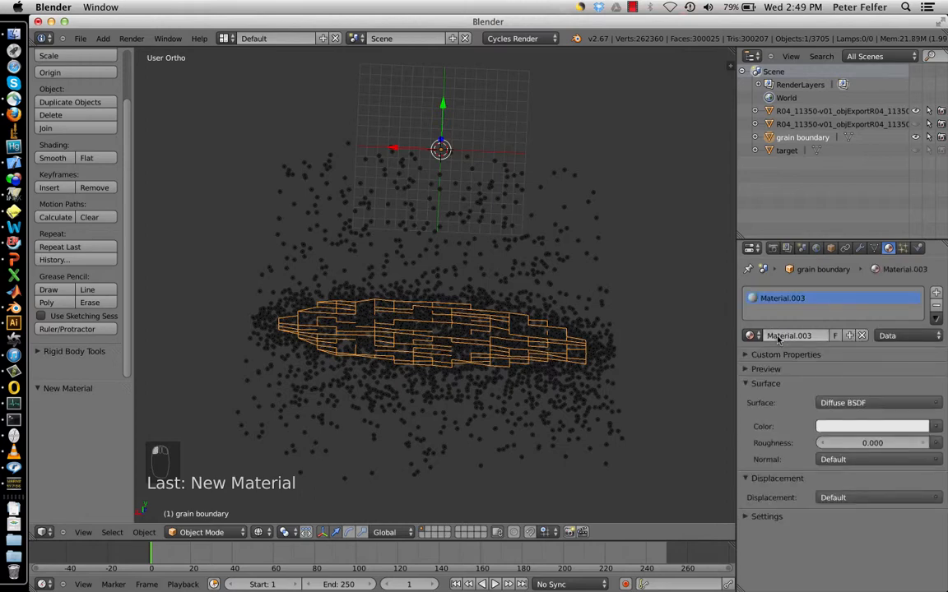
click(851, 428)
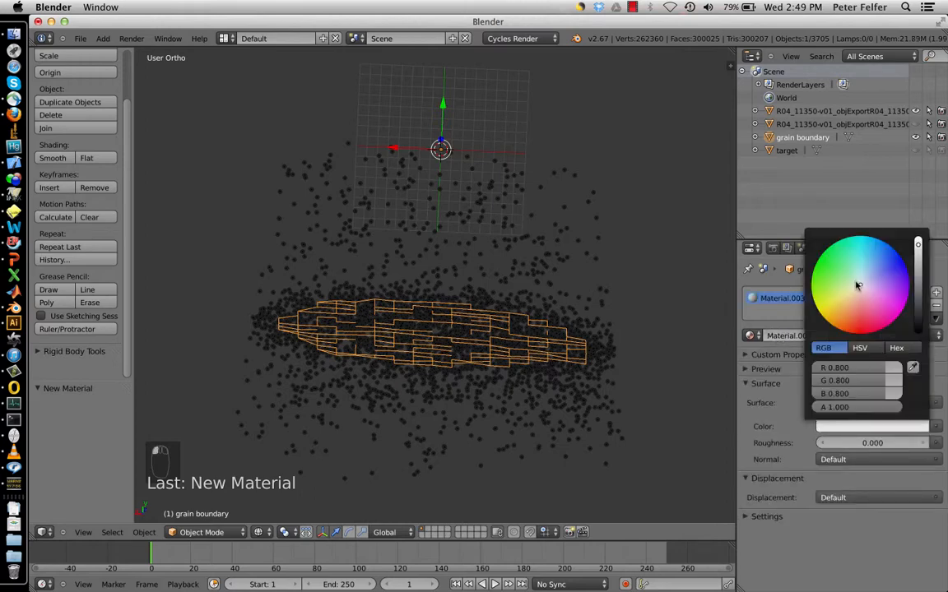
drag(856, 288, 892, 277)
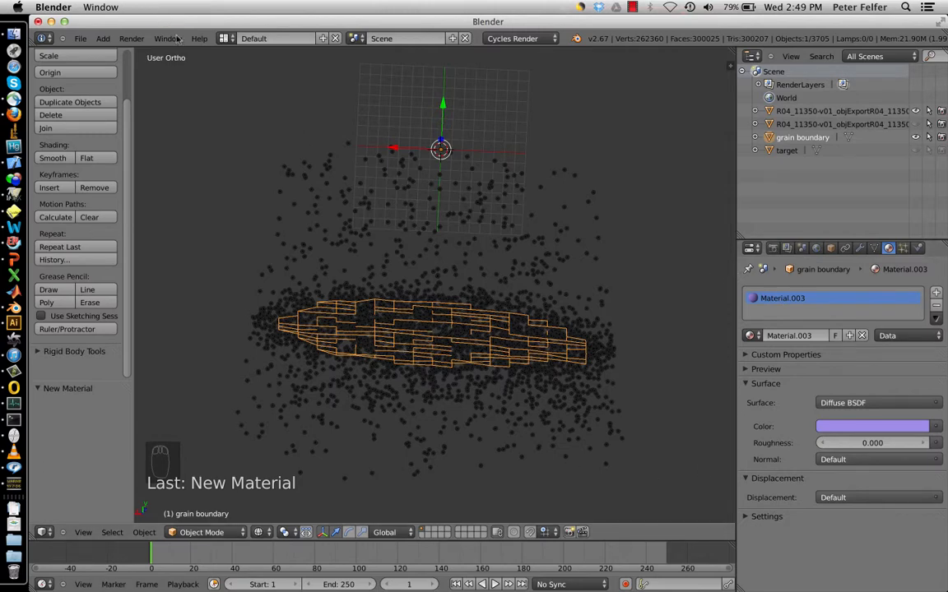
Enable nodes for the world surface and set its Background colour to white
click(800, 248)
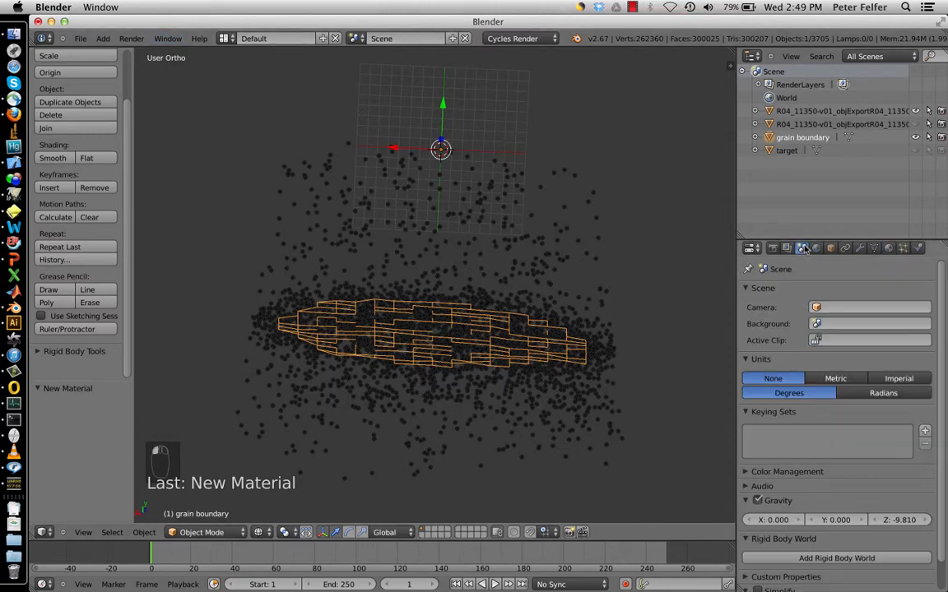
click(787, 249)
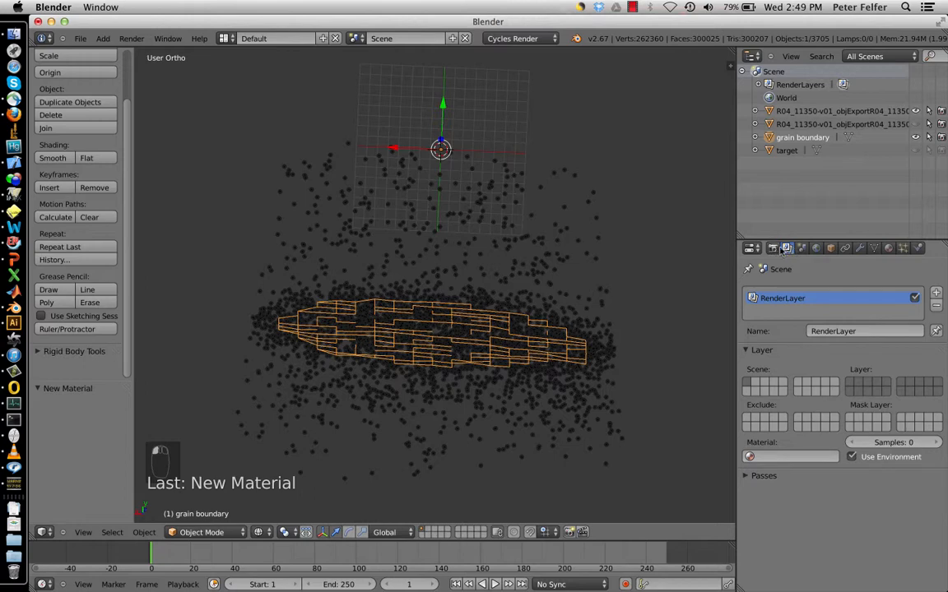
click(815, 248)
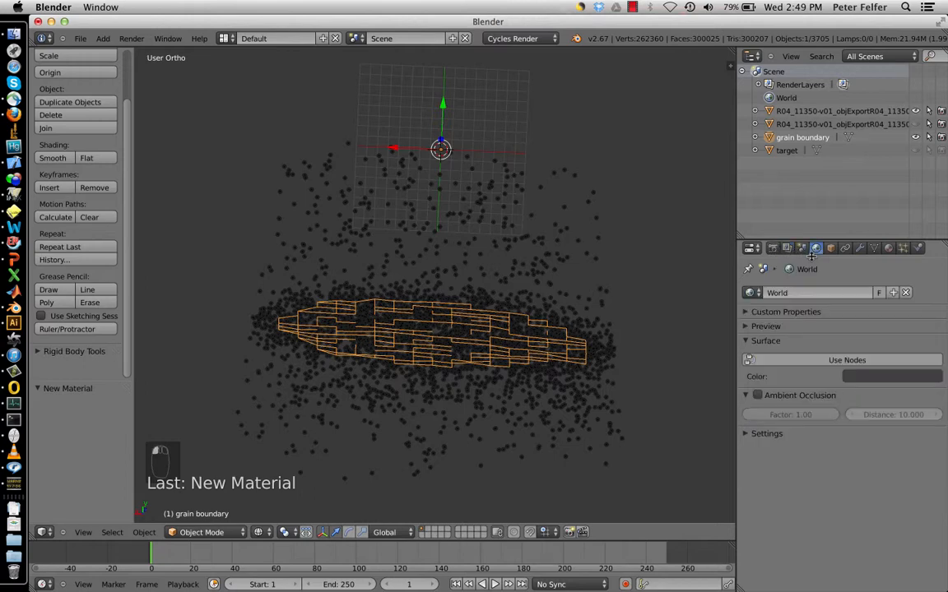
click(811, 363)
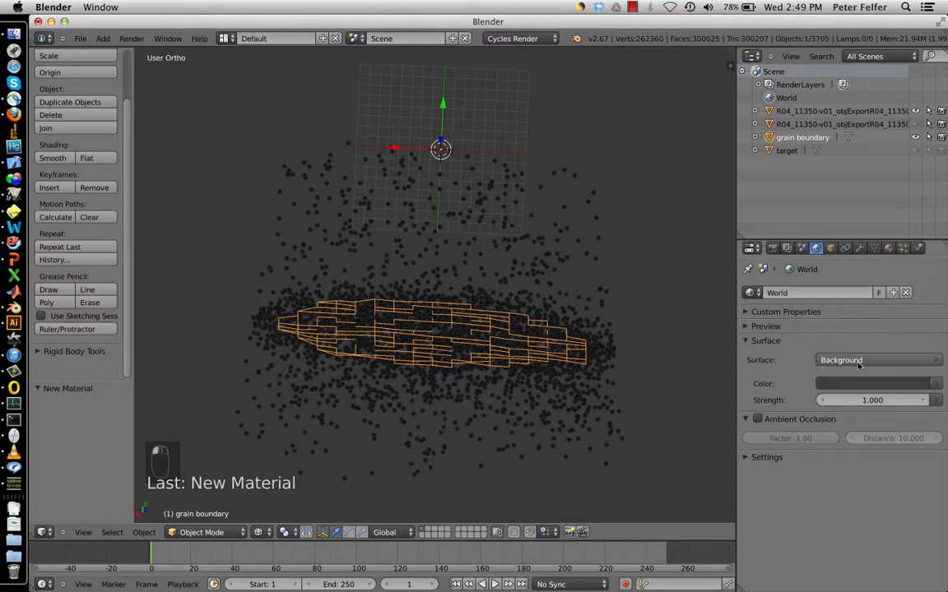
click(859, 383)
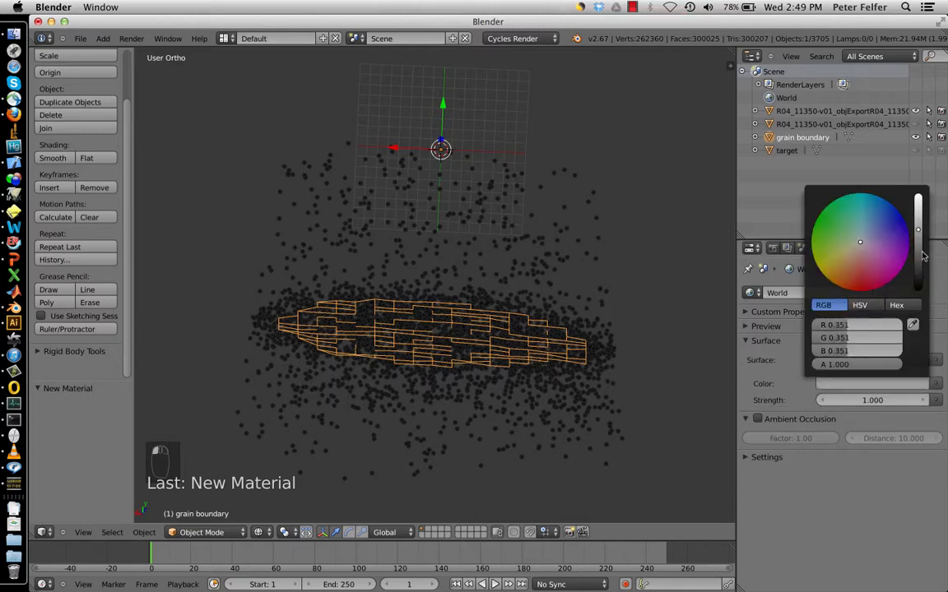
drag(922, 253, 931, 168)
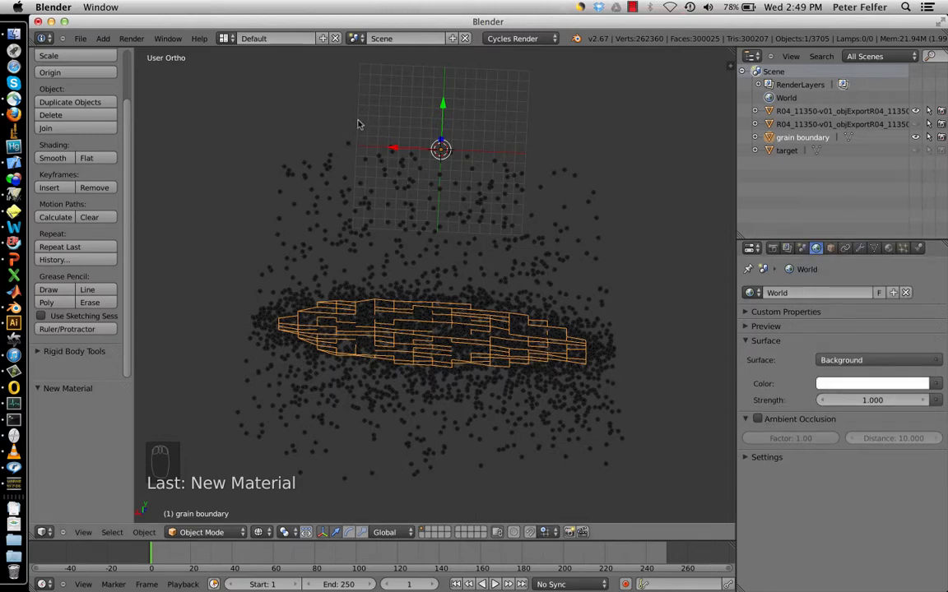
Switch the viewport shading to Rendered and view the grain boundary face from an angle
click(258, 532)
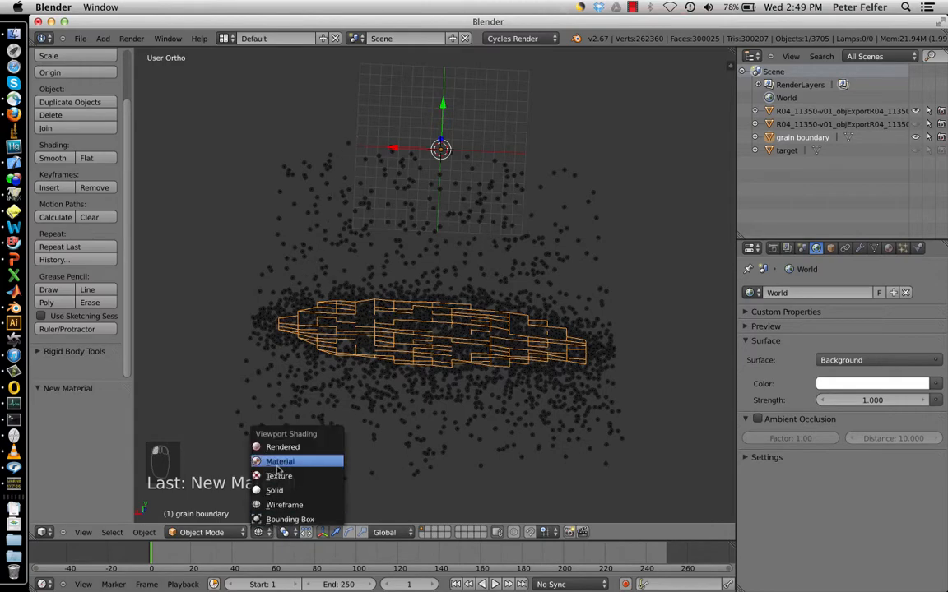
click(271, 388)
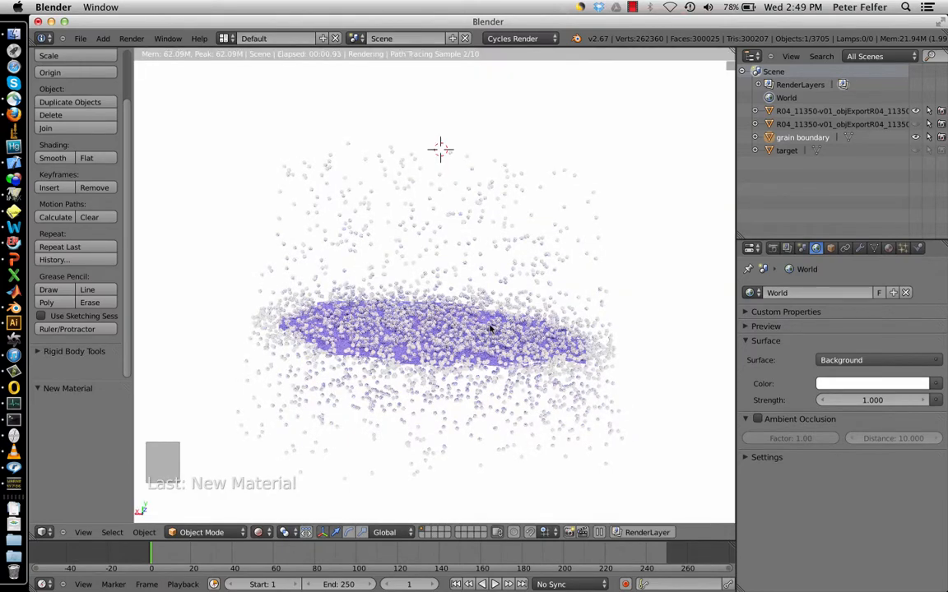
middle_drag(442, 296, 493, 345)
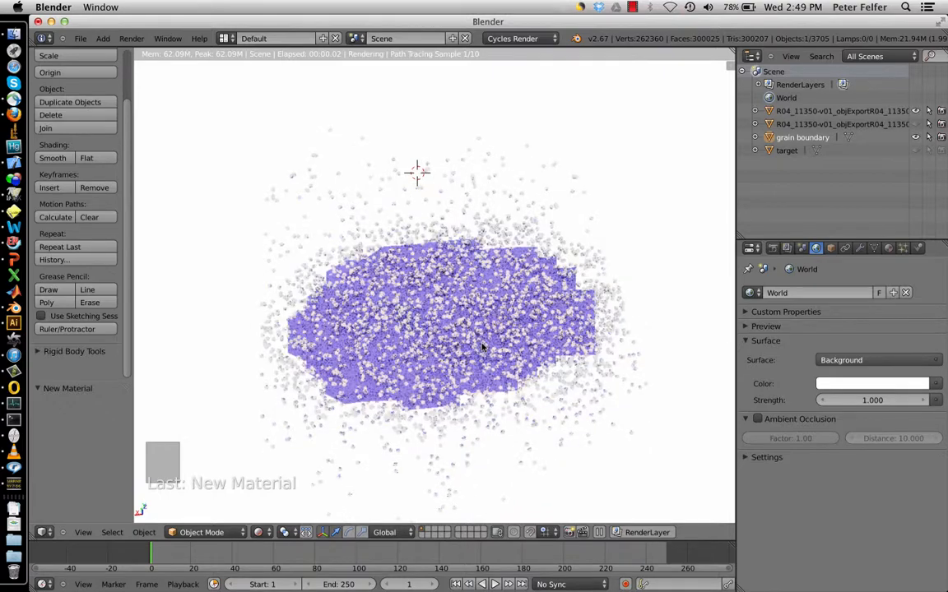
Try a world background strength of 0.5 and set it back to 1
click(877, 401)
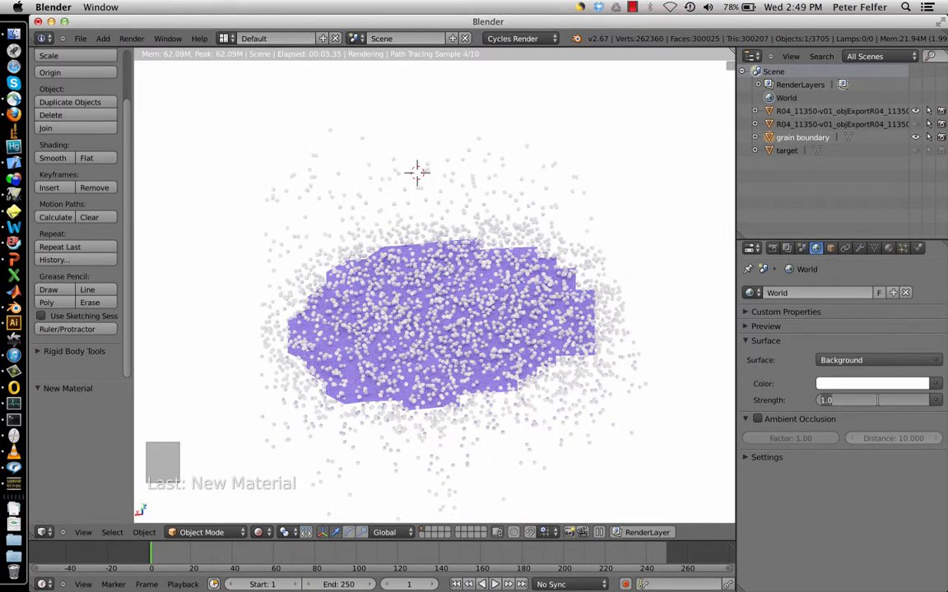
text(0.5)
key(Return)
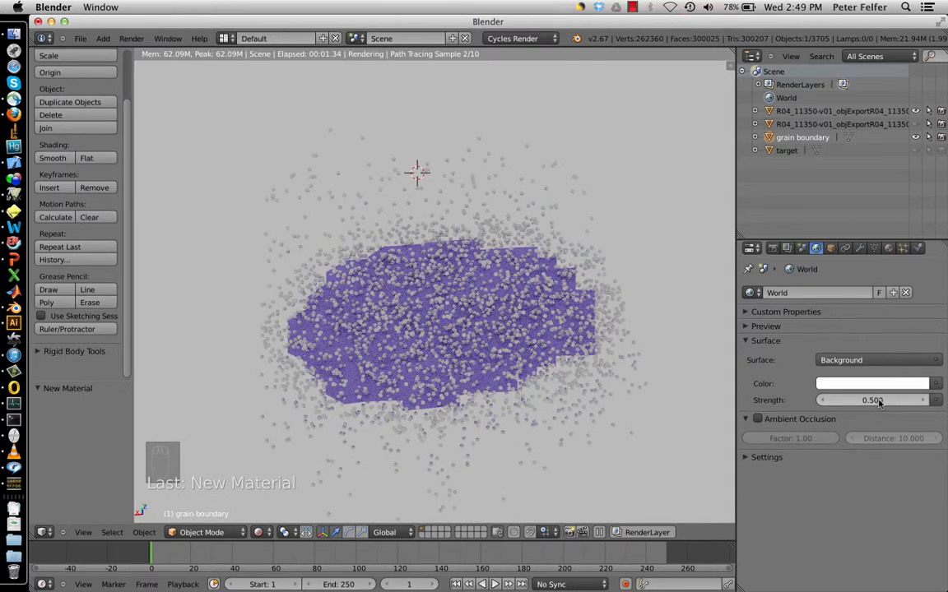
click(878, 401)
text(1)
key(Return)
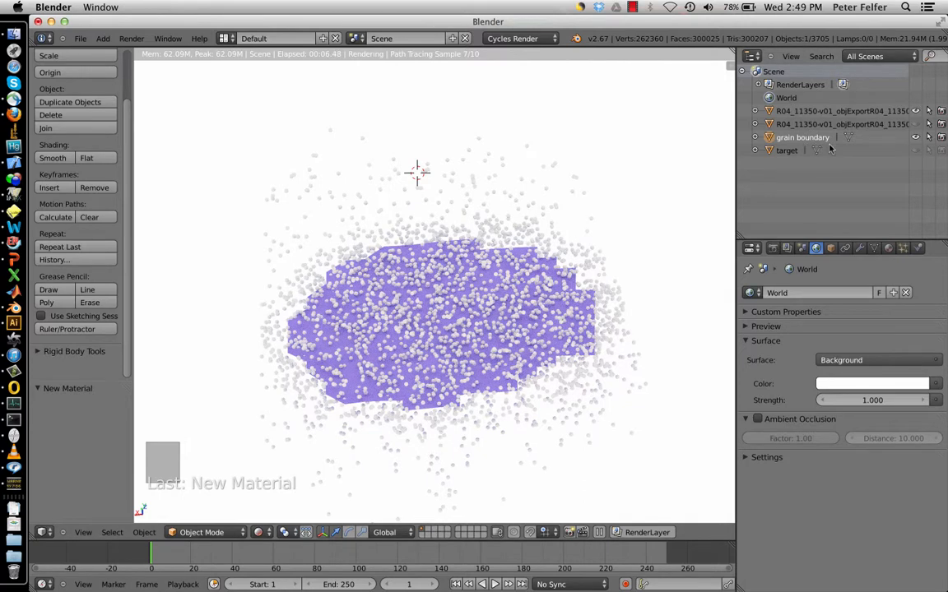
Assign the existing green Material.002 to the atom icosphere under the P point cloud
click(755, 111)
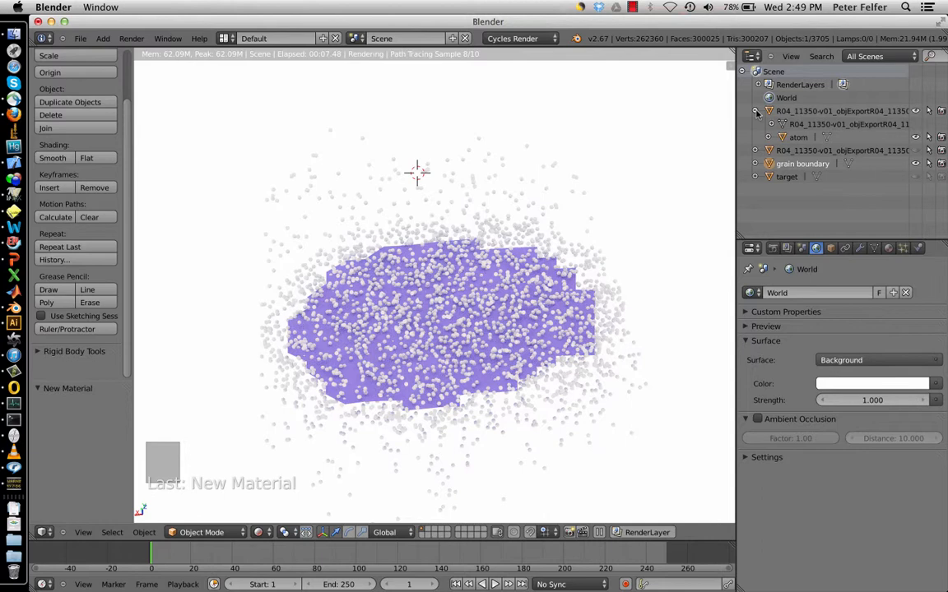
click(795, 138)
click(889, 249)
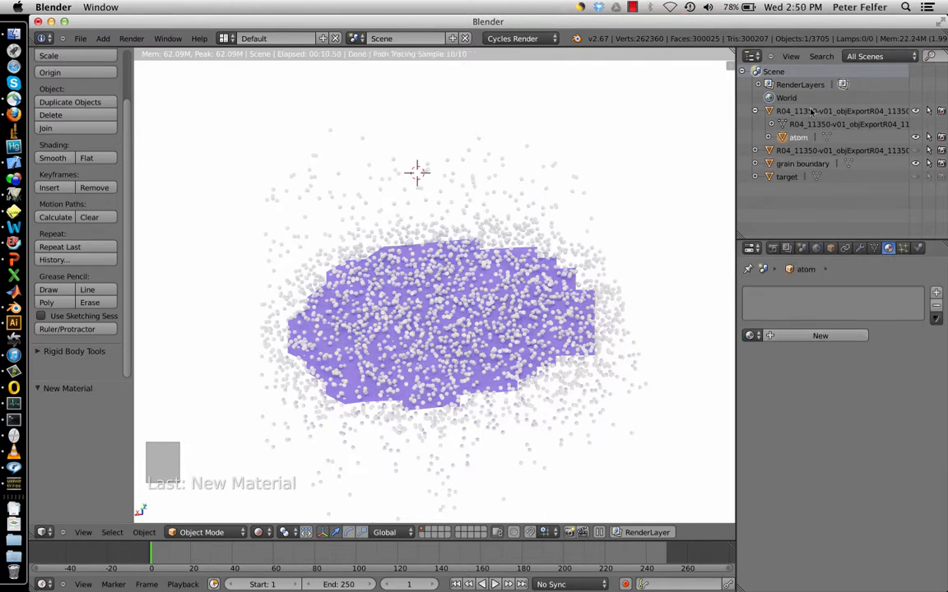
click(750, 335)
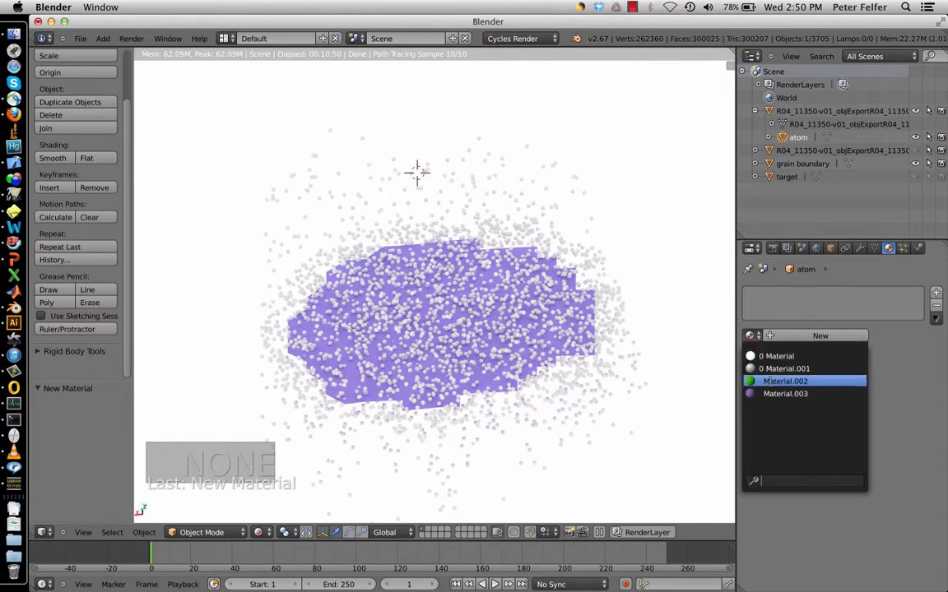
click(777, 381)
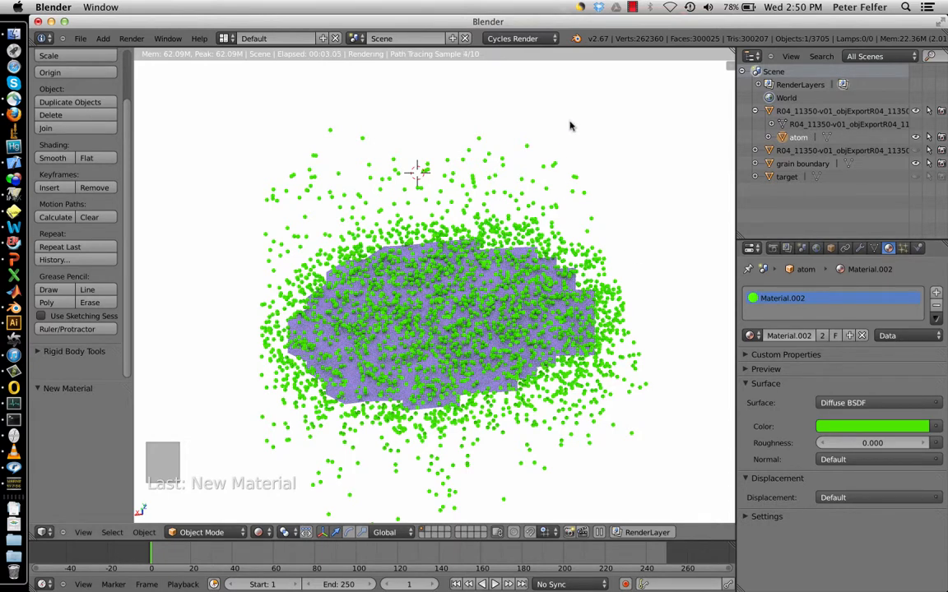
Return to wireframe shading in front view, unhide the hull object and open it in Edit Mode
click(803, 165)
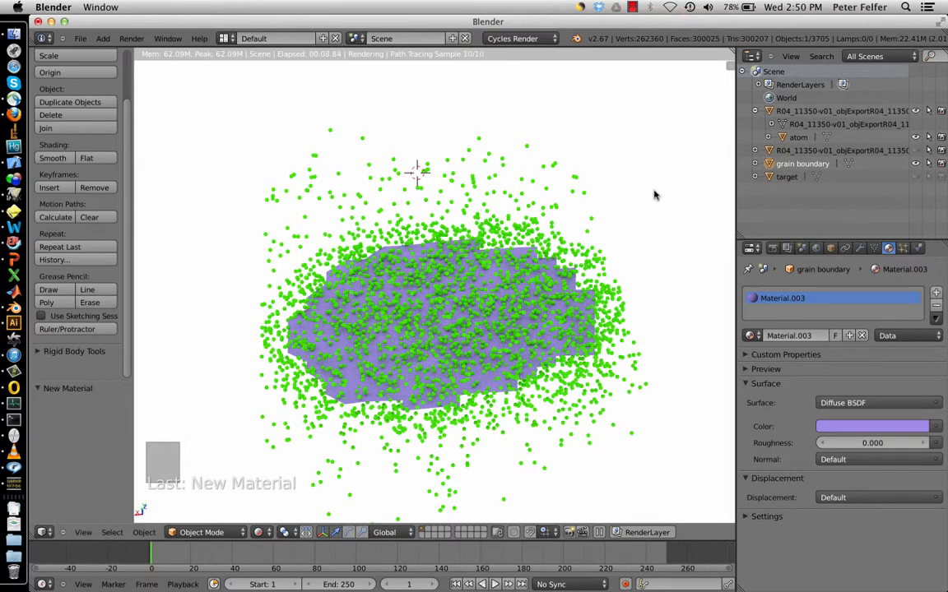
key(z)
key(KP_7)
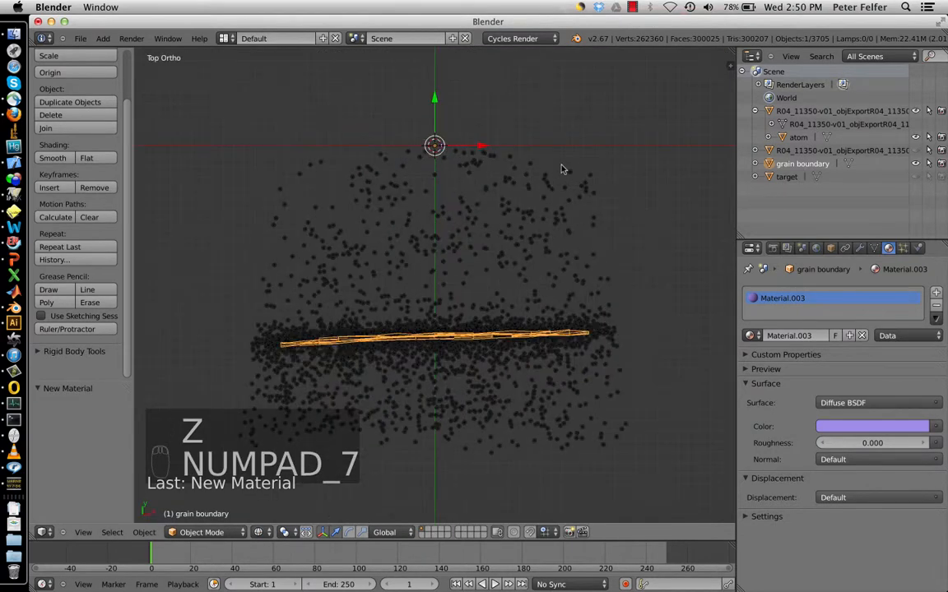
key(KP_1)
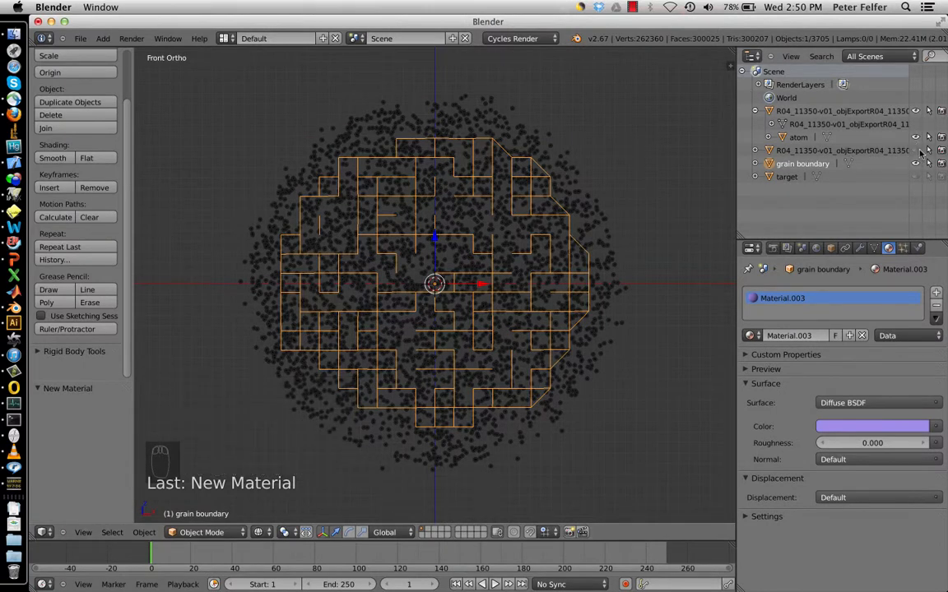
click(915, 151)
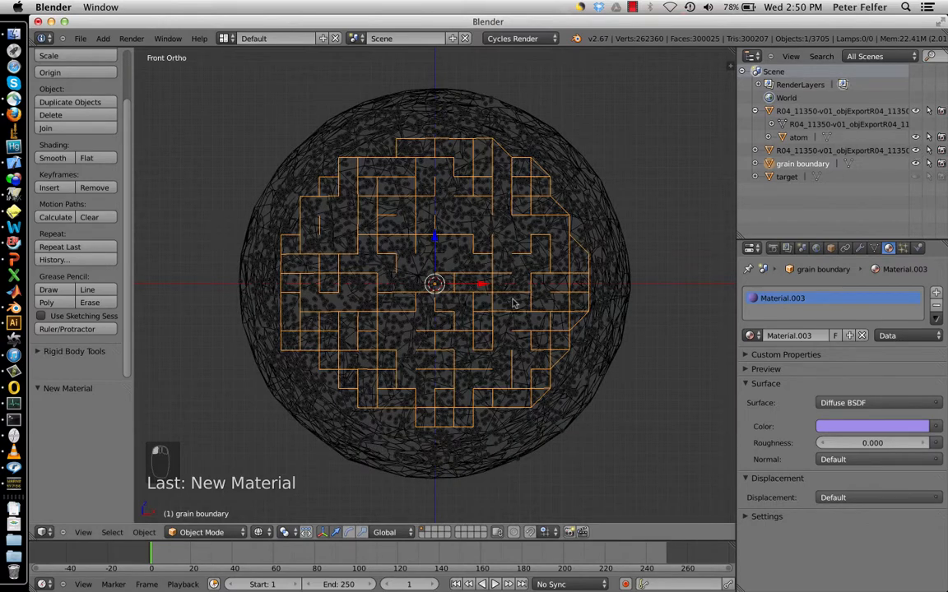
click(856, 151)
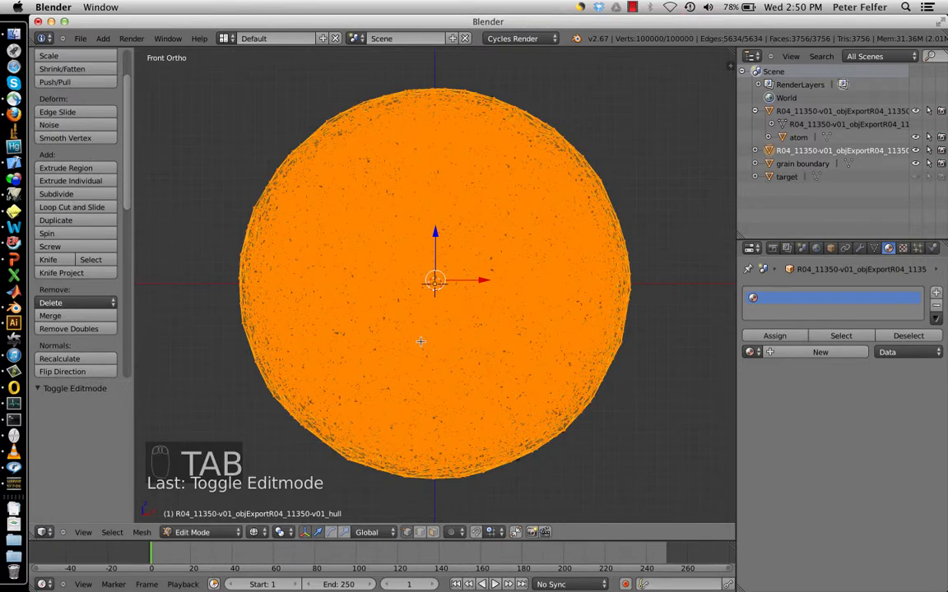
Box-select the lower half of the hull mesh in front view and delete its vertices
key(a)
key(a)
key(a)
key(a)
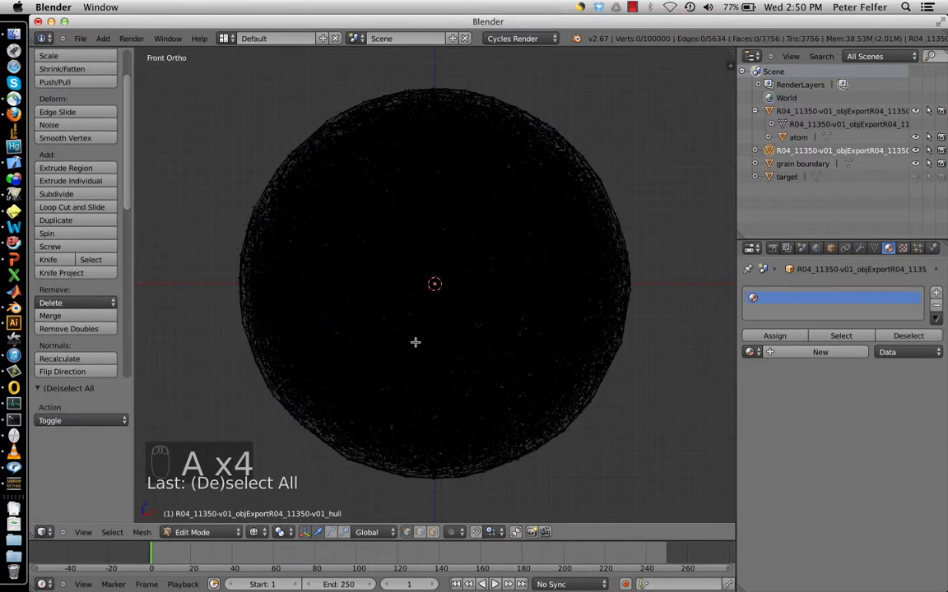
key(b)
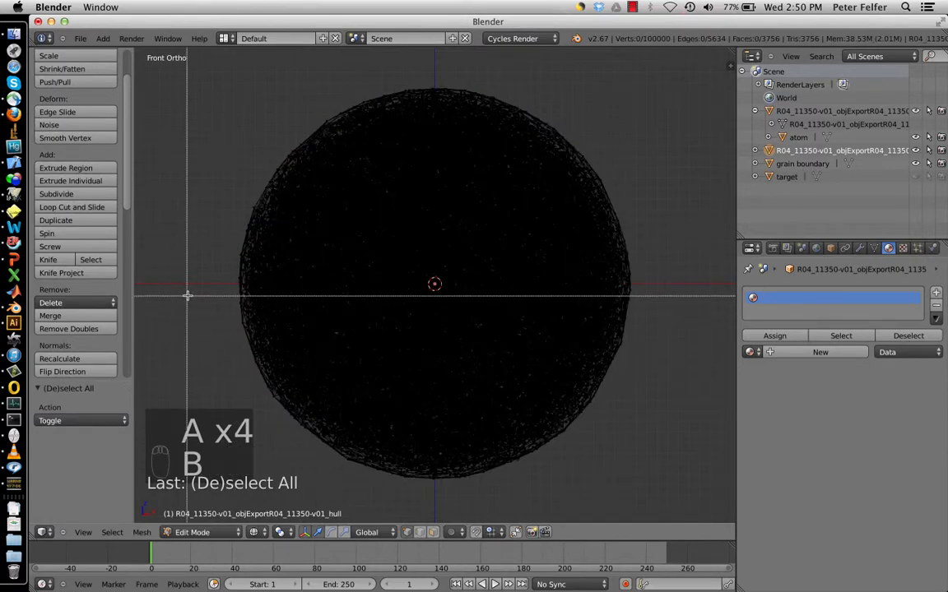
drag(189, 288, 695, 481)
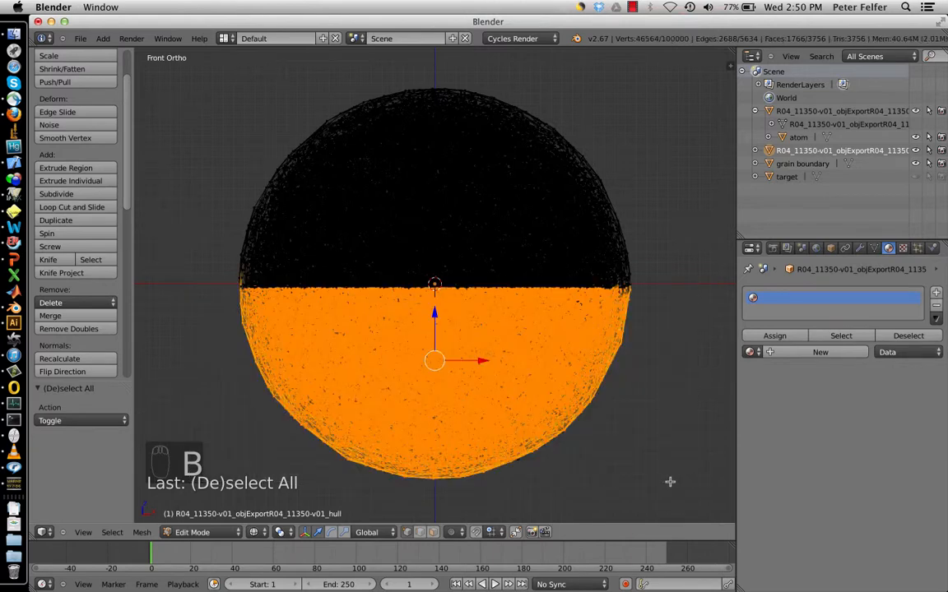
key(x)
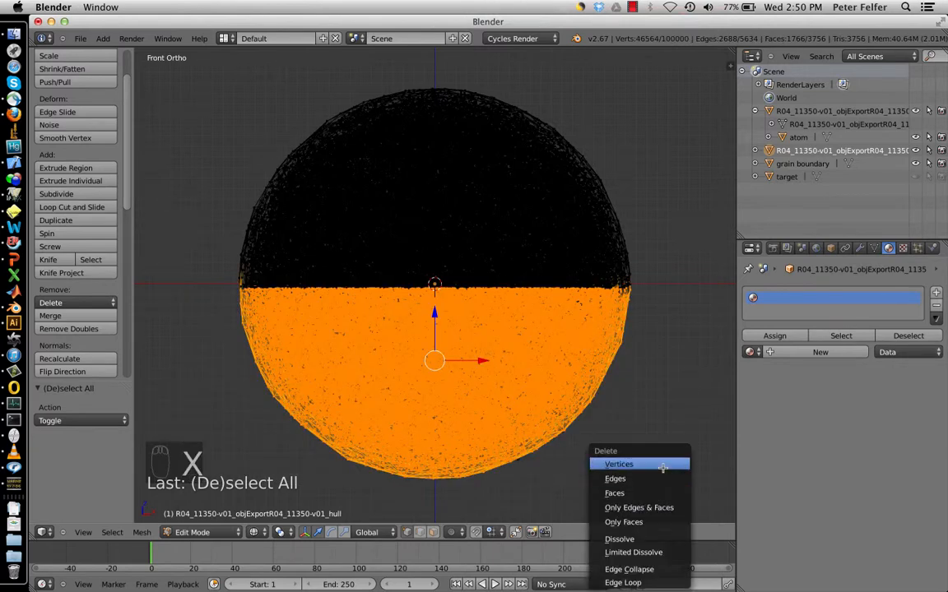
click(671, 464)
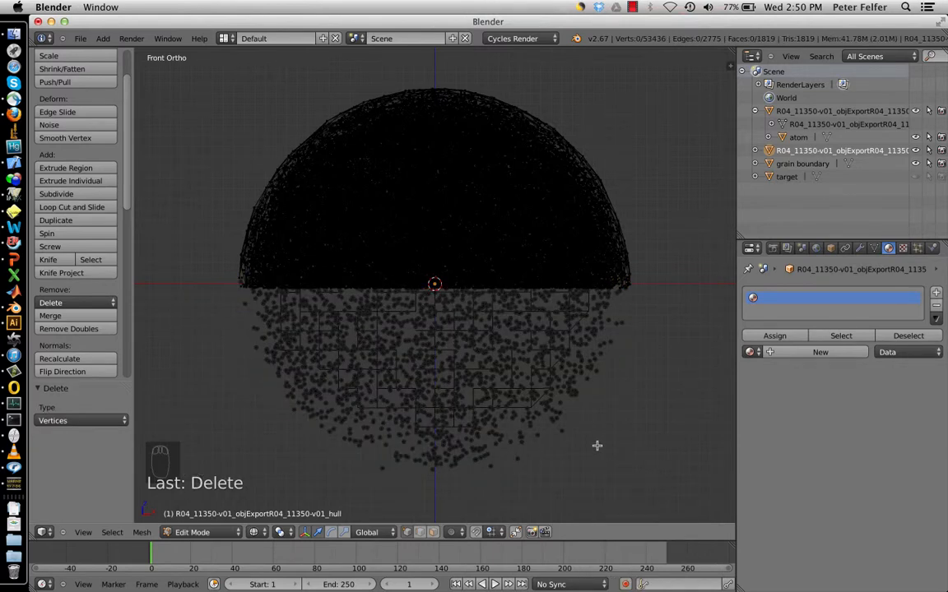
key(KP_1)
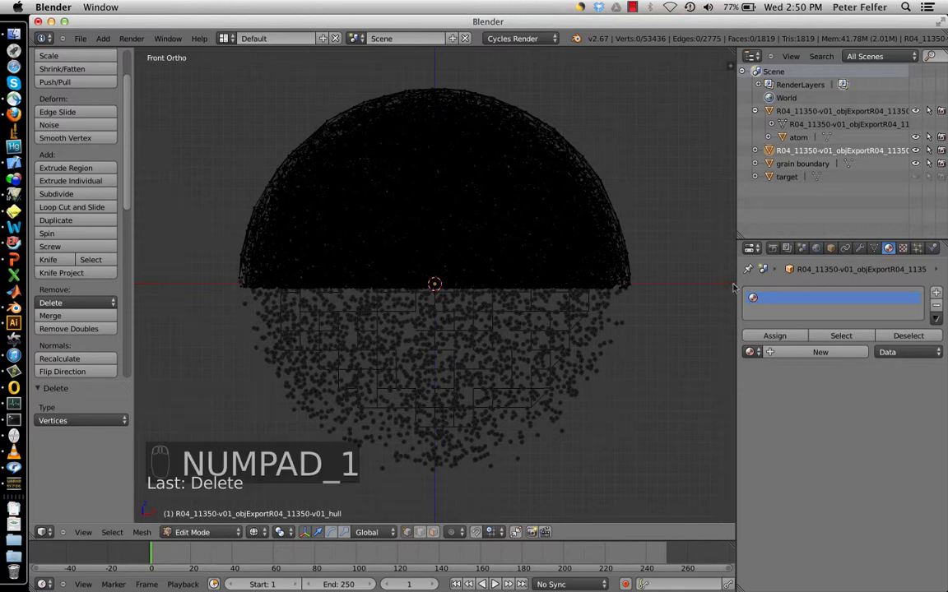
Give the hull a new material with a Velvet BSDF surface in a light cyan colour
click(786, 353)
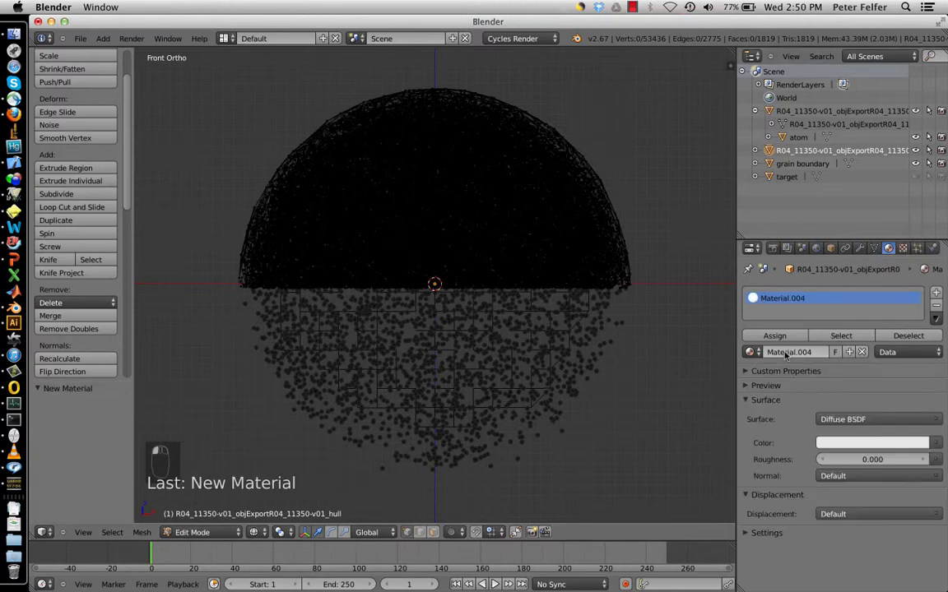
click(852, 420)
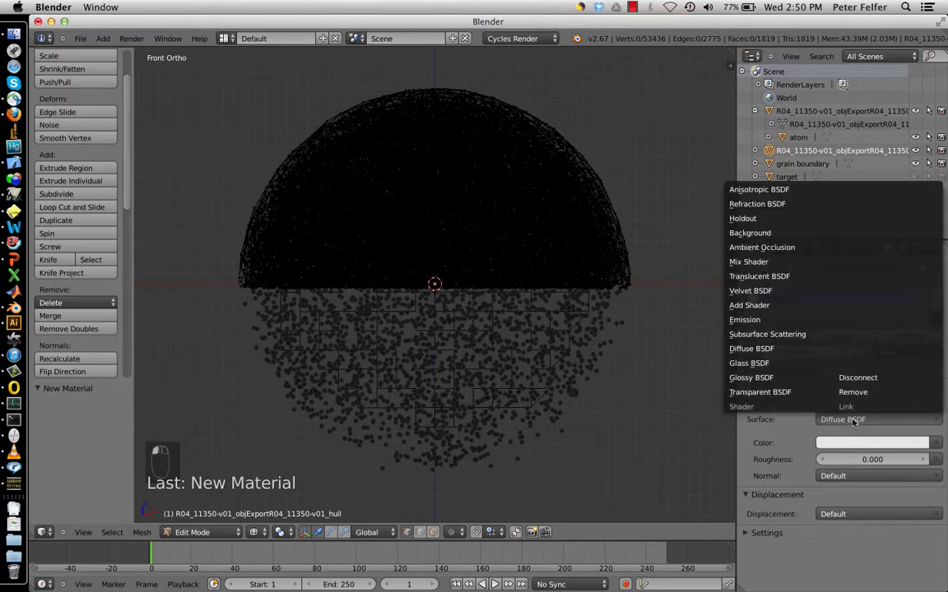
click(773, 364)
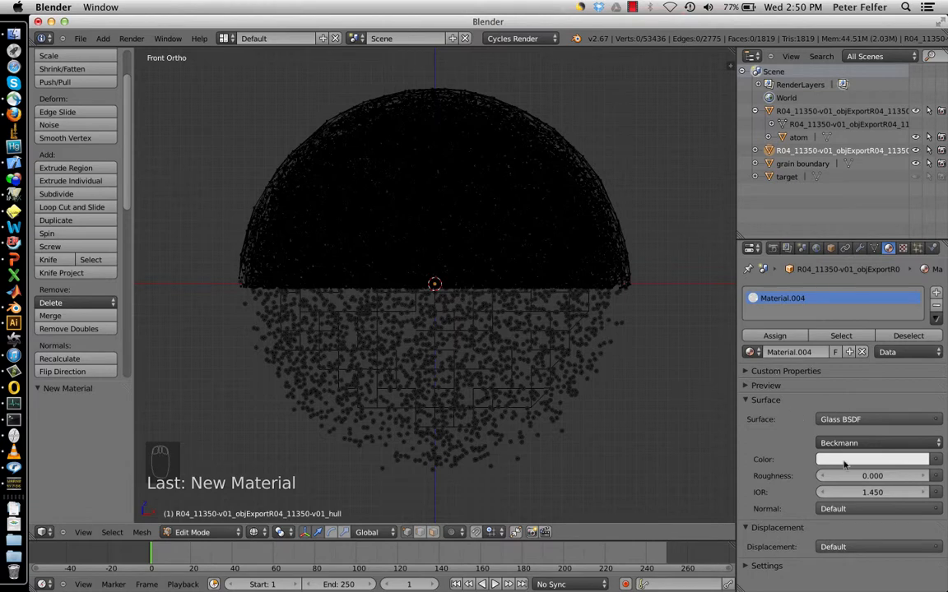
click(842, 420)
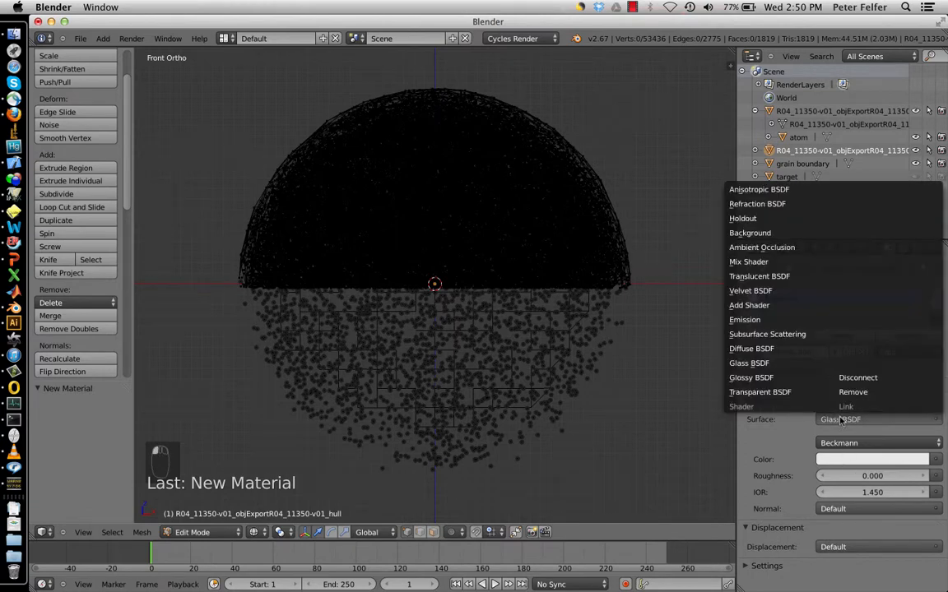
click(749, 290)
click(849, 443)
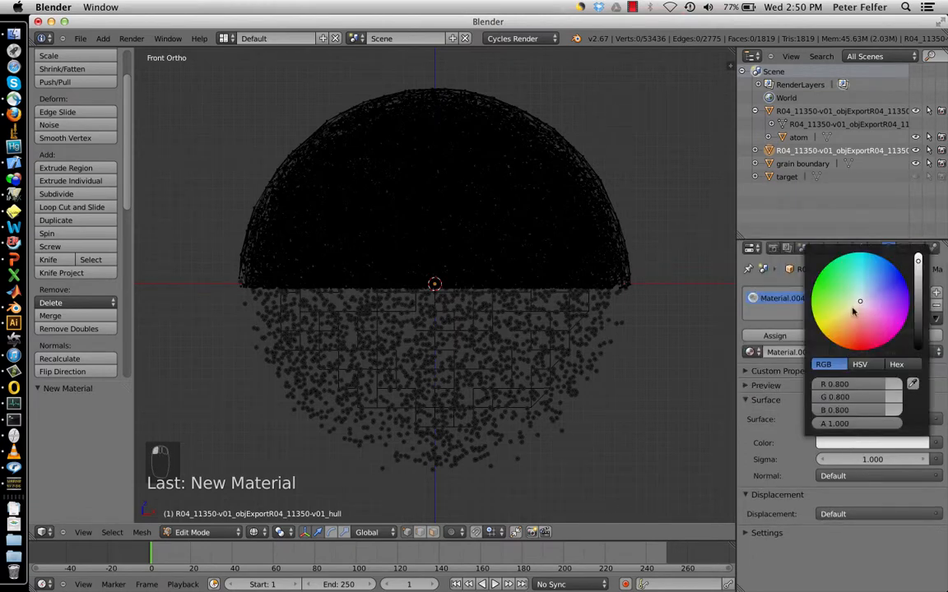
click(864, 287)
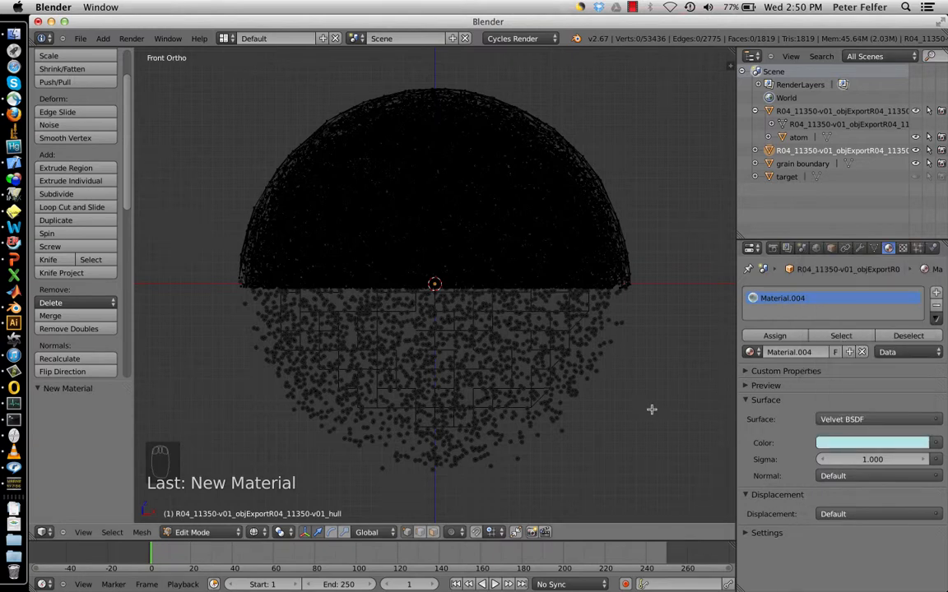
Switch the viewport from wireframe to rendered shading to preview the hull's new material
click(213, 535)
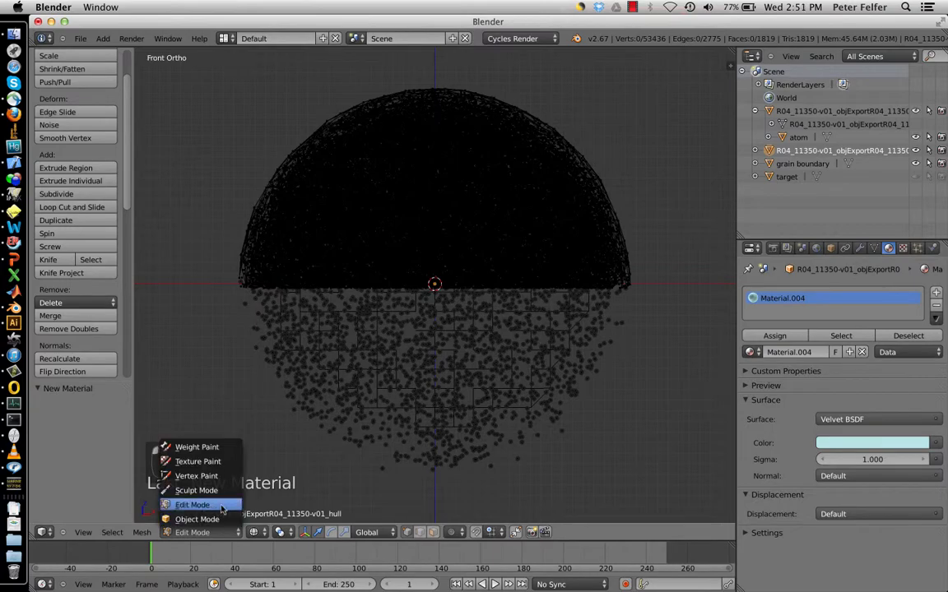
click(260, 535)
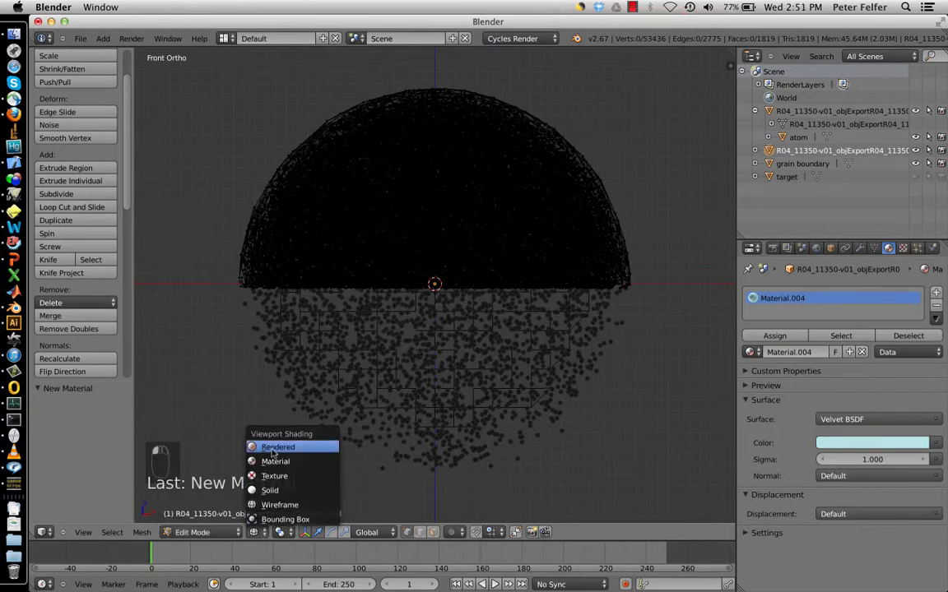
click(249, 403)
middle_drag(395, 427, 288, 278)
middle_drag(474, 416, 471, 485)
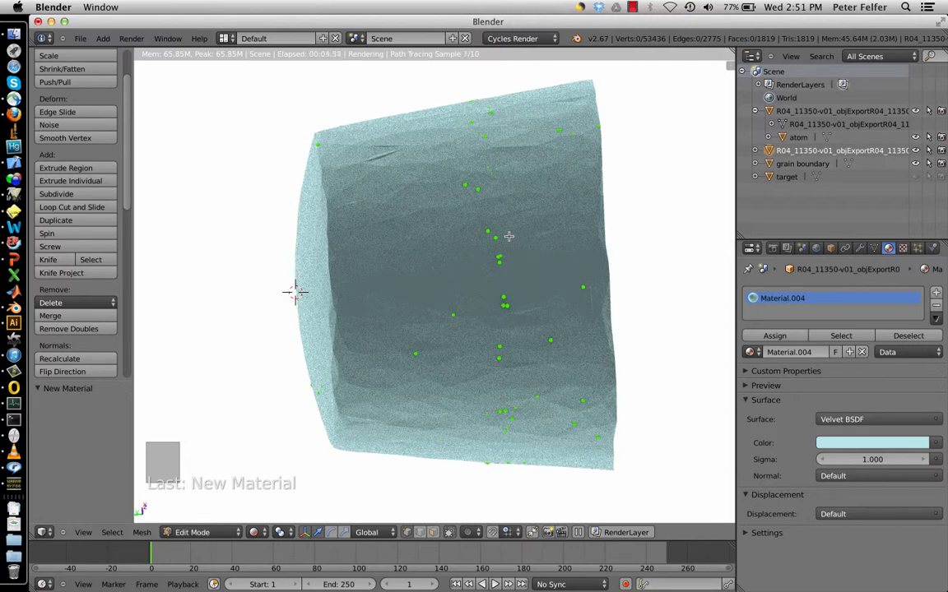
Return the hull from Edit Mode to Object Mode and inspect the rendered cut-open hull with the atoms and grain boundary inside
key(KP_1)
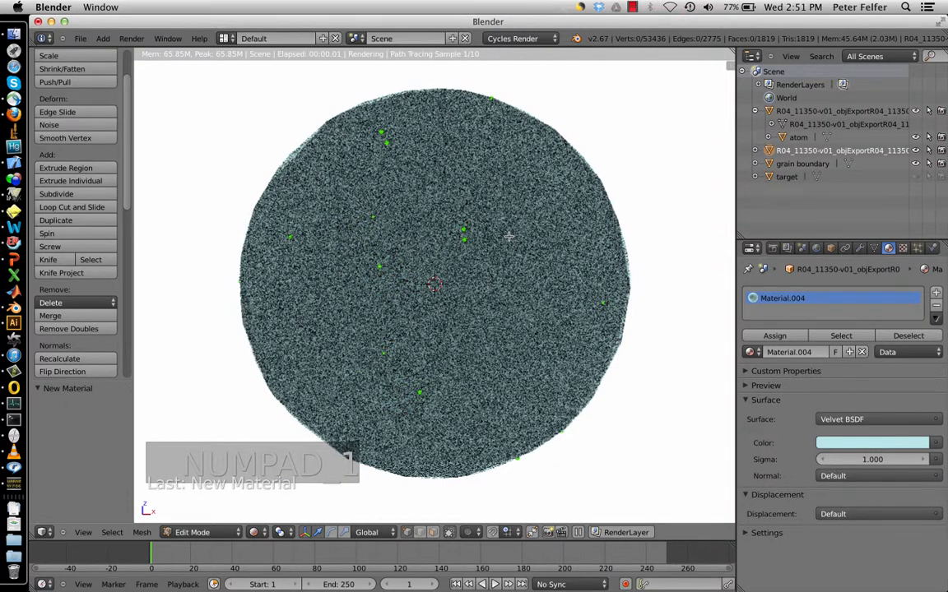
key(Tab)
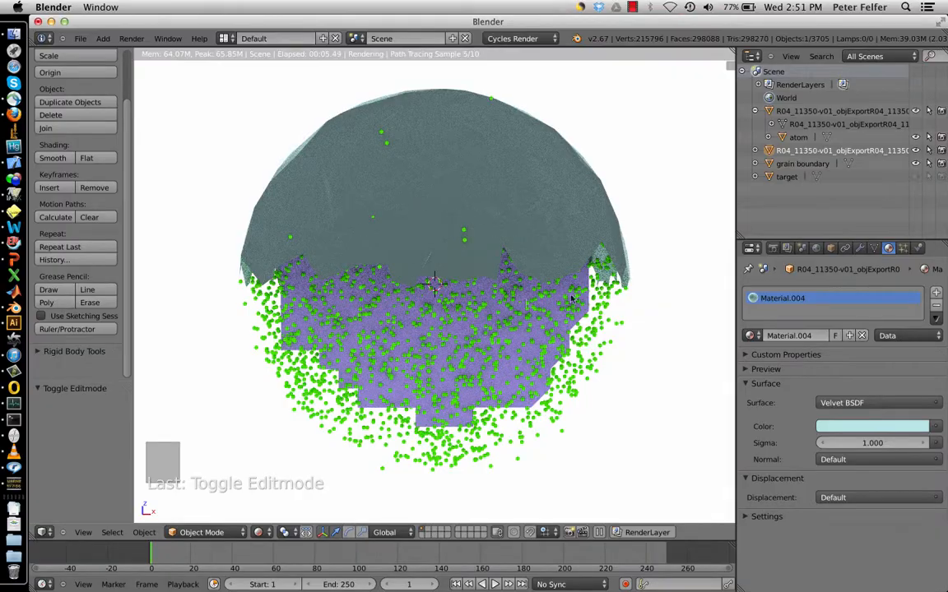
middle_drag(571, 300, 438, 251)
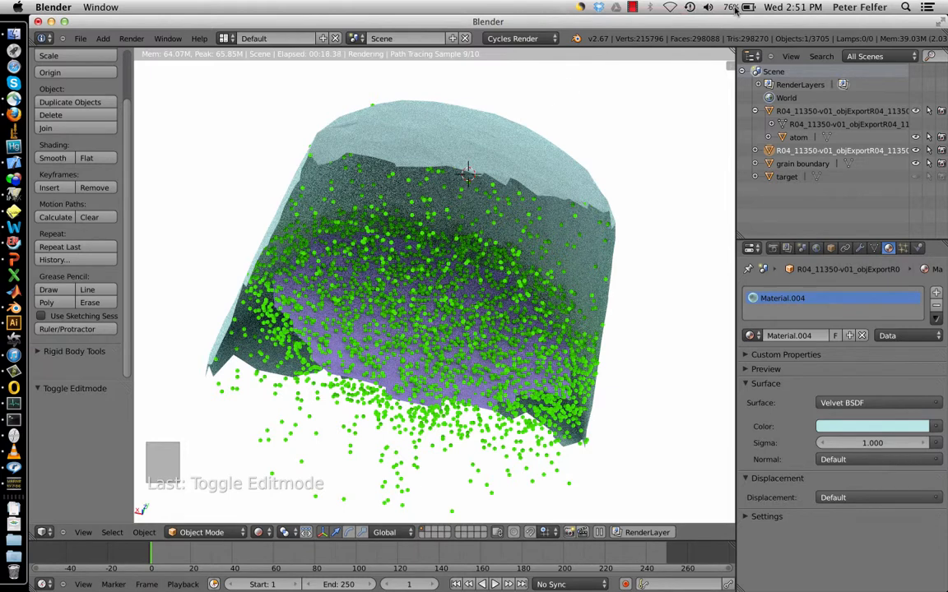
click(633, 8)
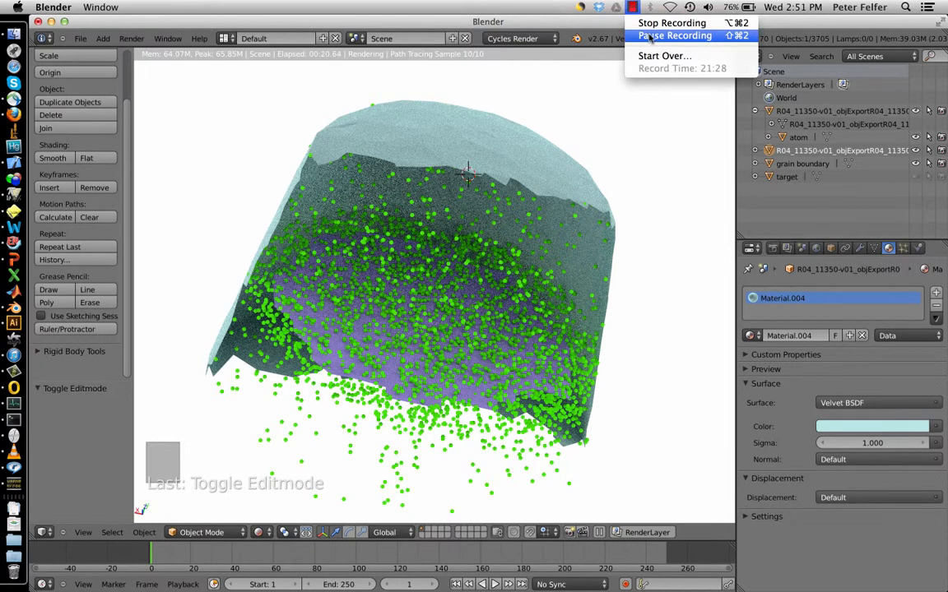